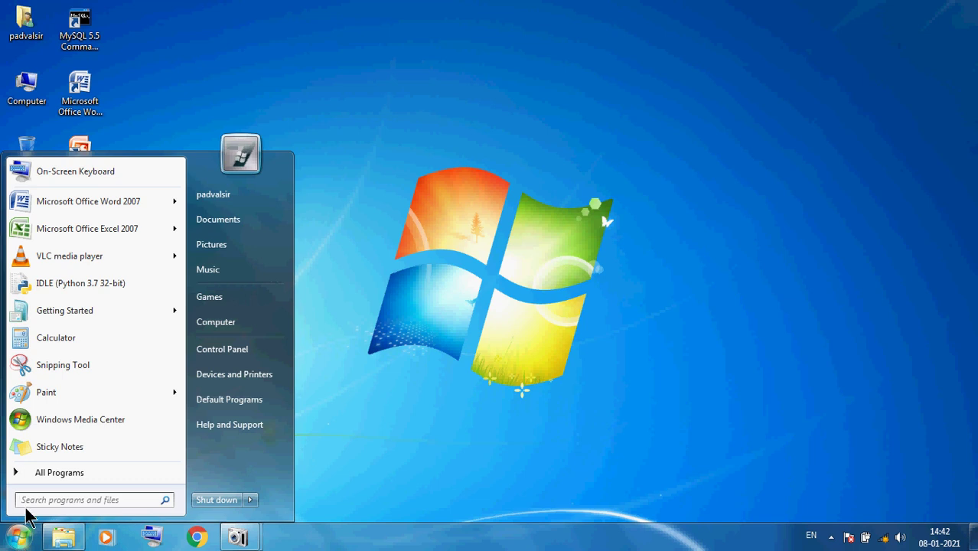
Open Microsoft Office Excel 2007 in a maximized window and zoom the blank sheet to 136%
left_click(46, 476)
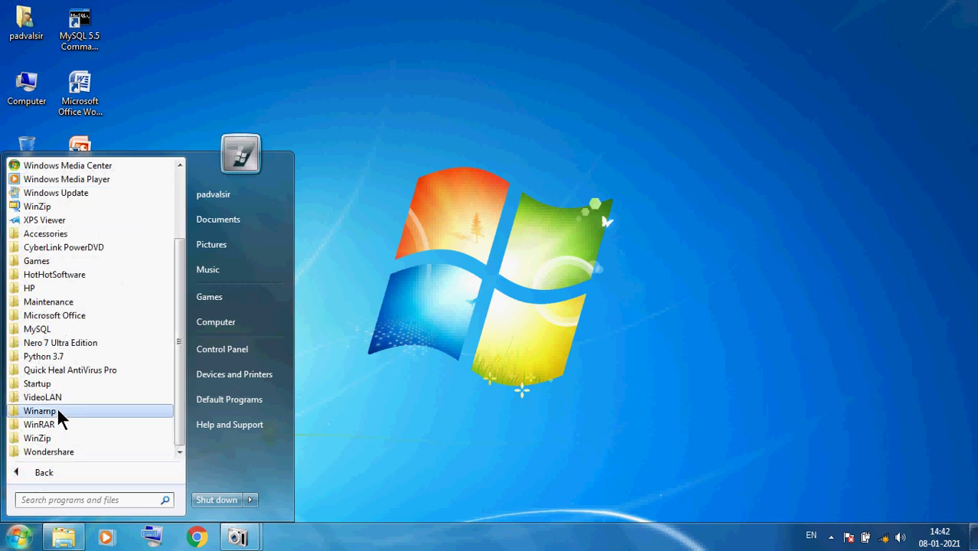
left_click(21, 316)
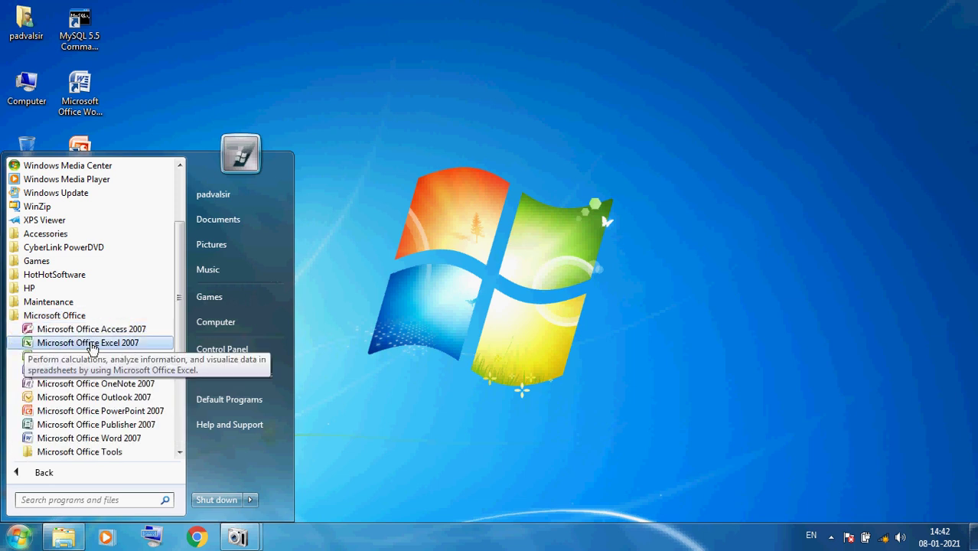
left_click(91, 344)
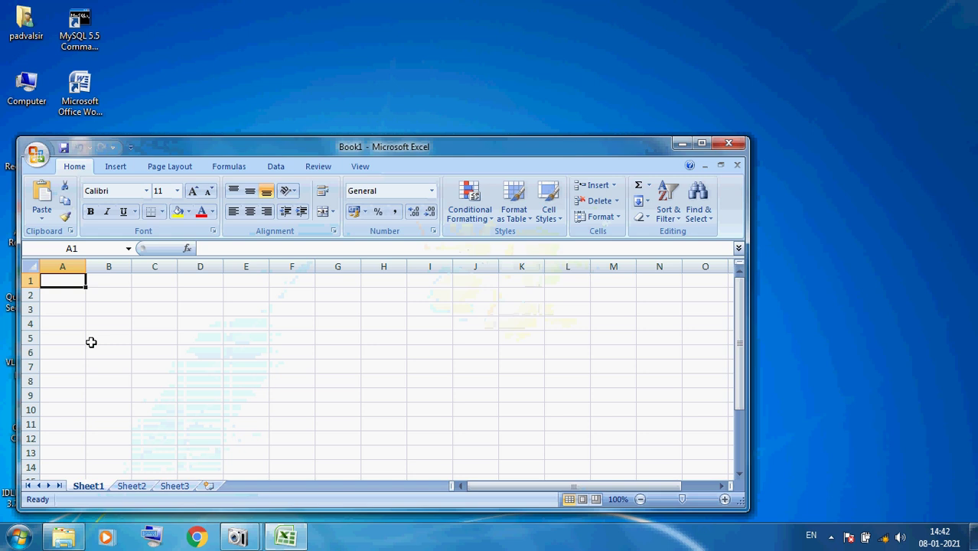
left_click(701, 143)
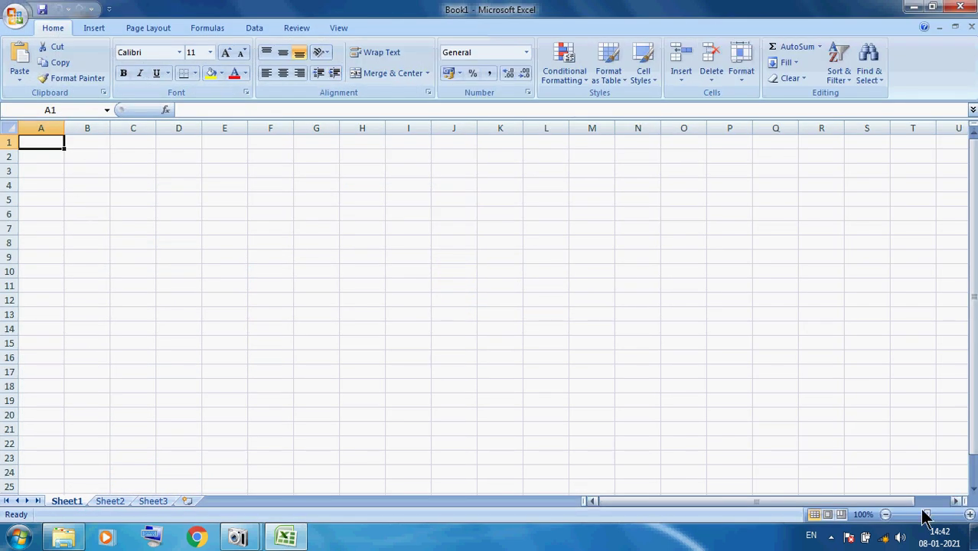
left_click_drag(927, 515, 931, 515)
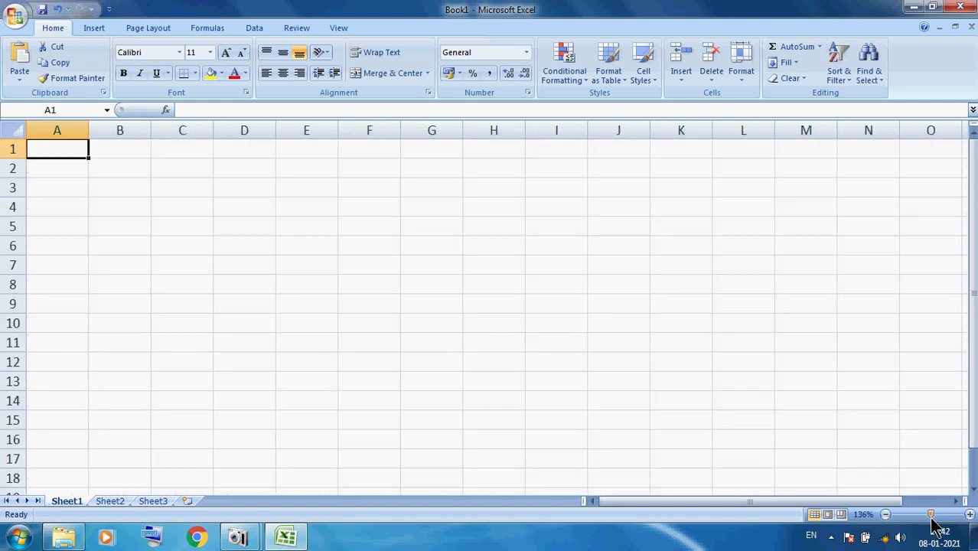
Merge and center cells A1 through L1 for the sheet's title
left_click(240, 287)
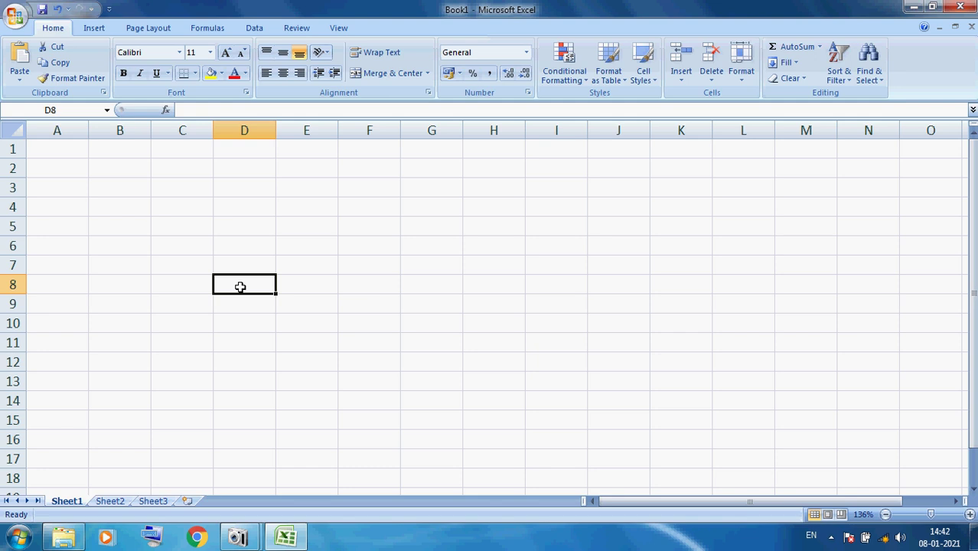
left_click(230, 228)
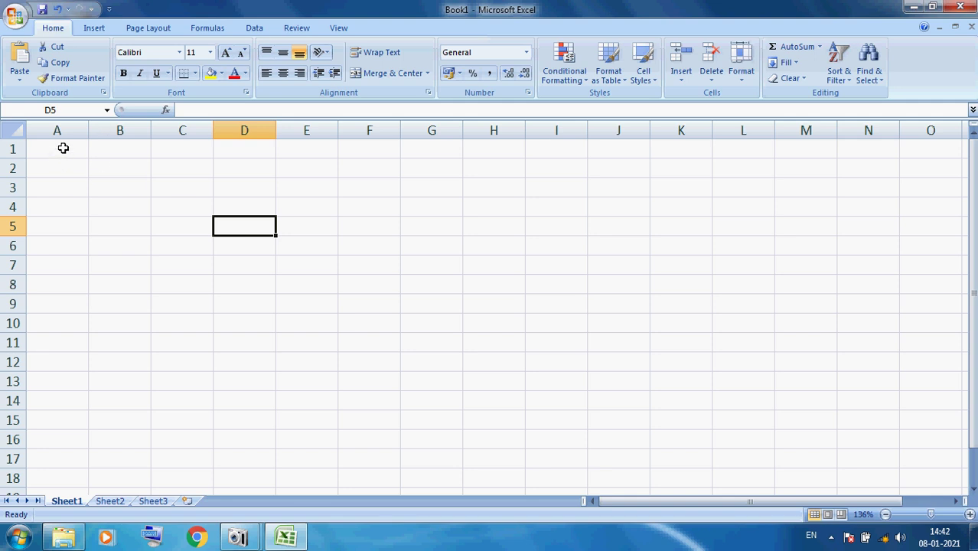
left_click_drag(63, 147, 740, 153)
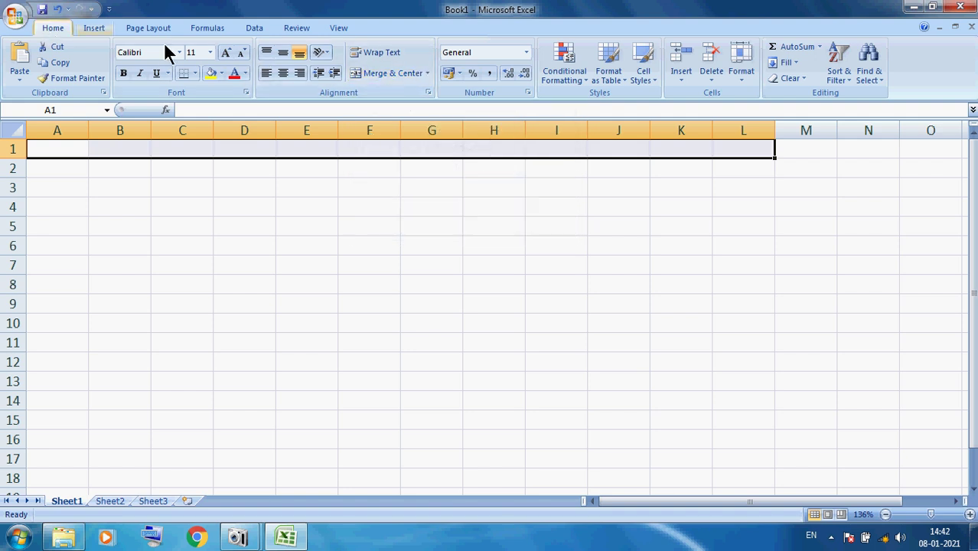
left_click(382, 73)
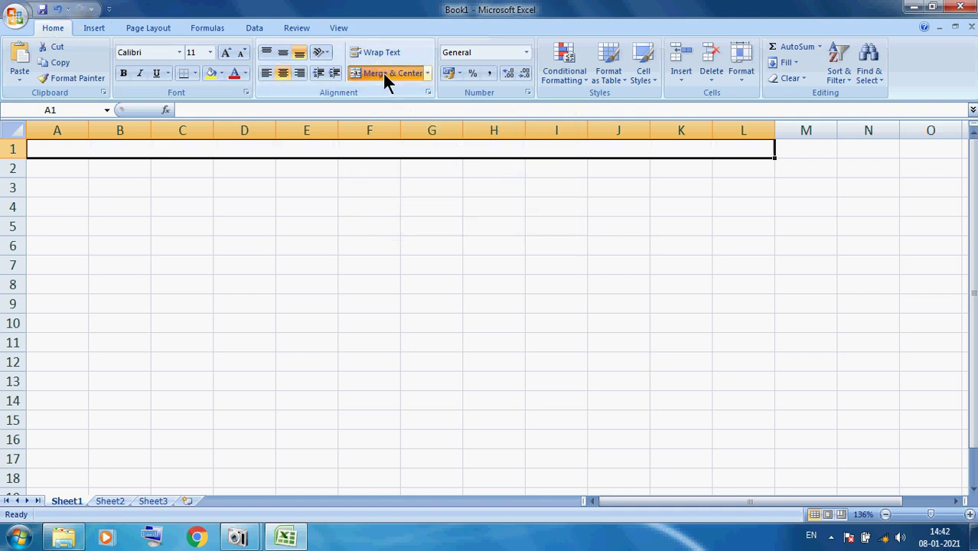
Enter the title "TataChem DAV Public School, Mithapur" in the merged cell of row 1
double_click(401, 145)
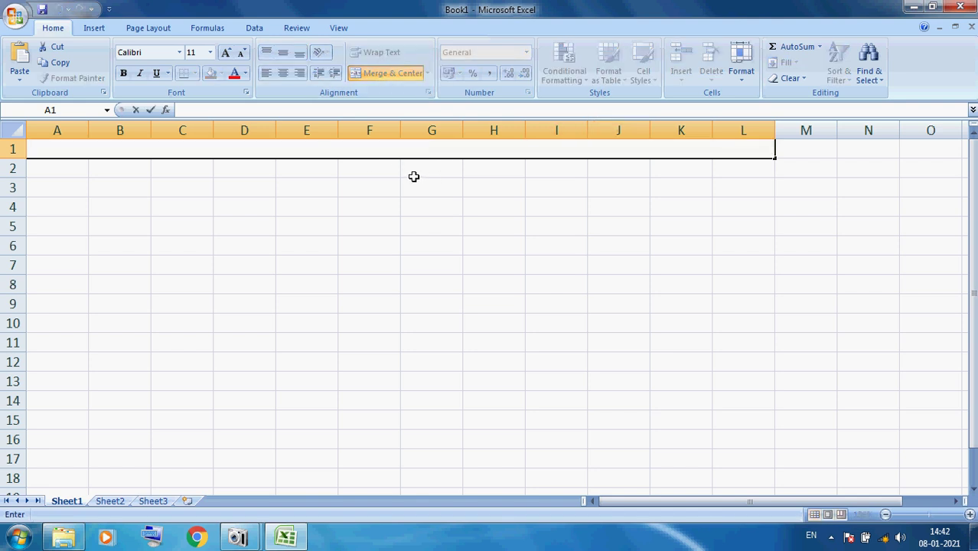
left_click(415, 175)
left_click(406, 151)
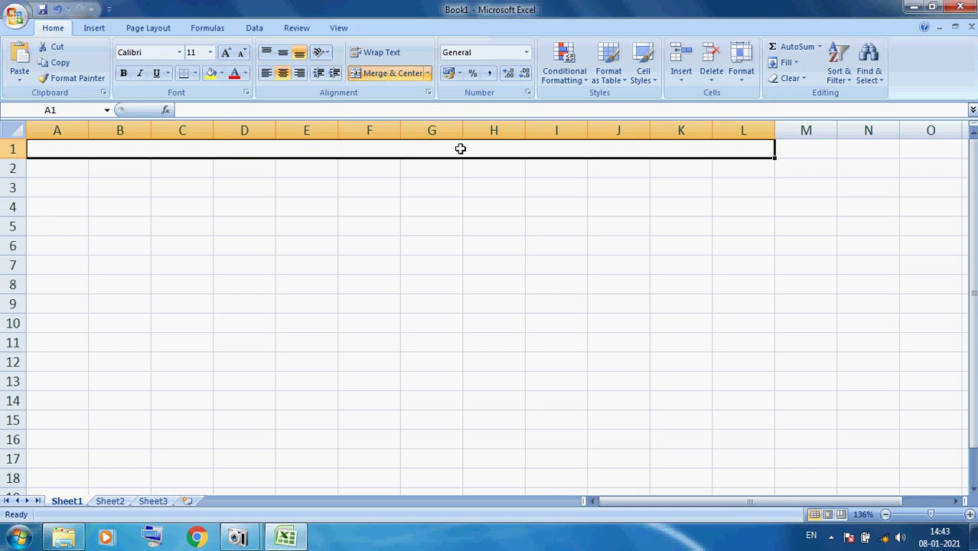
double_click(406, 149)
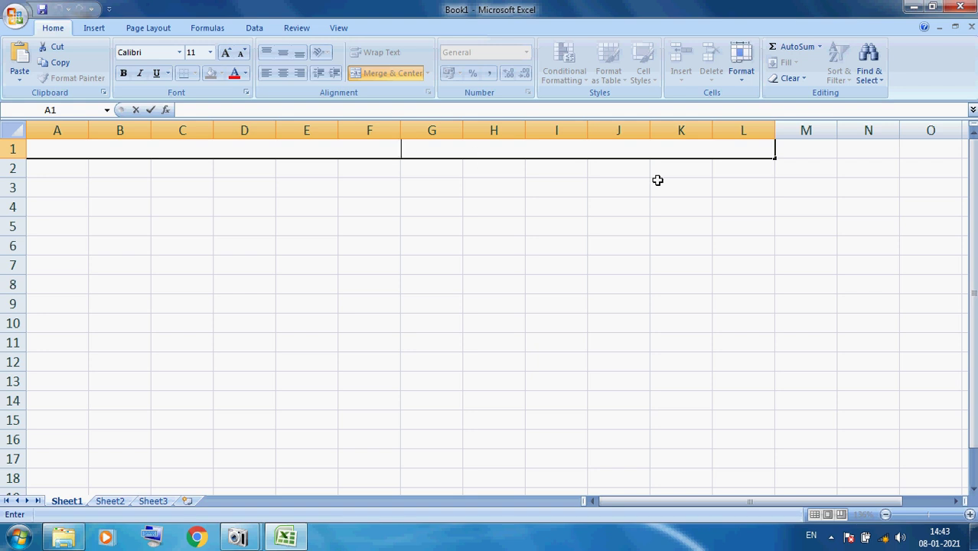
type("TataChem")
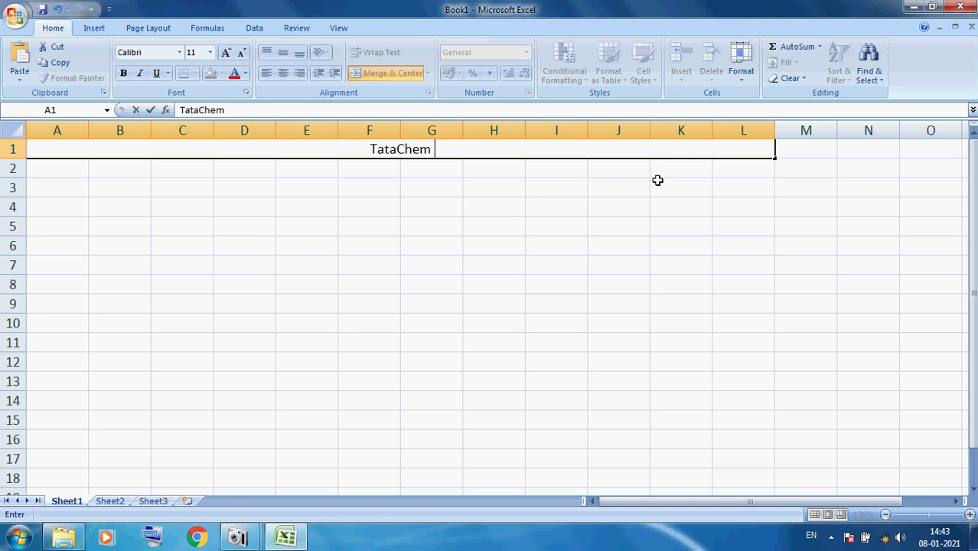
type(" DAV ")
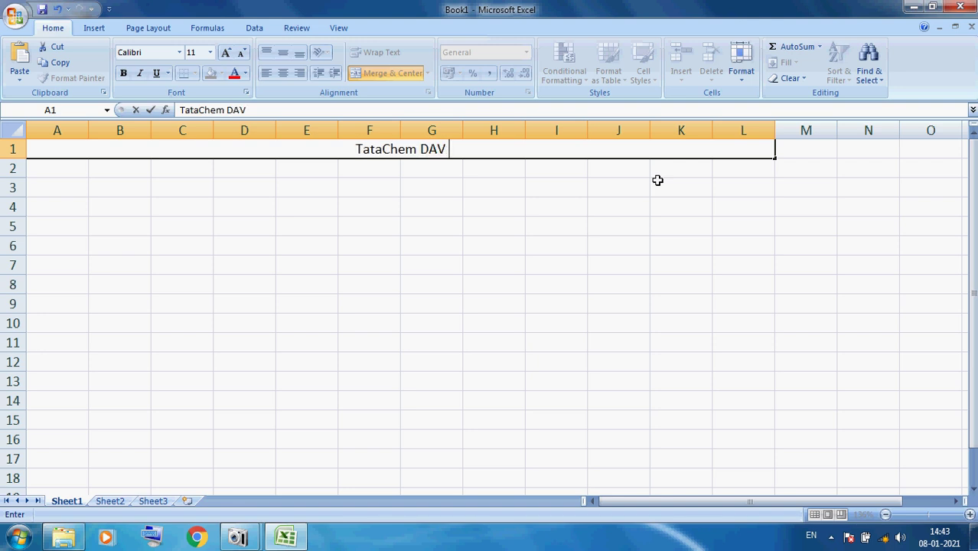
type("Publick")
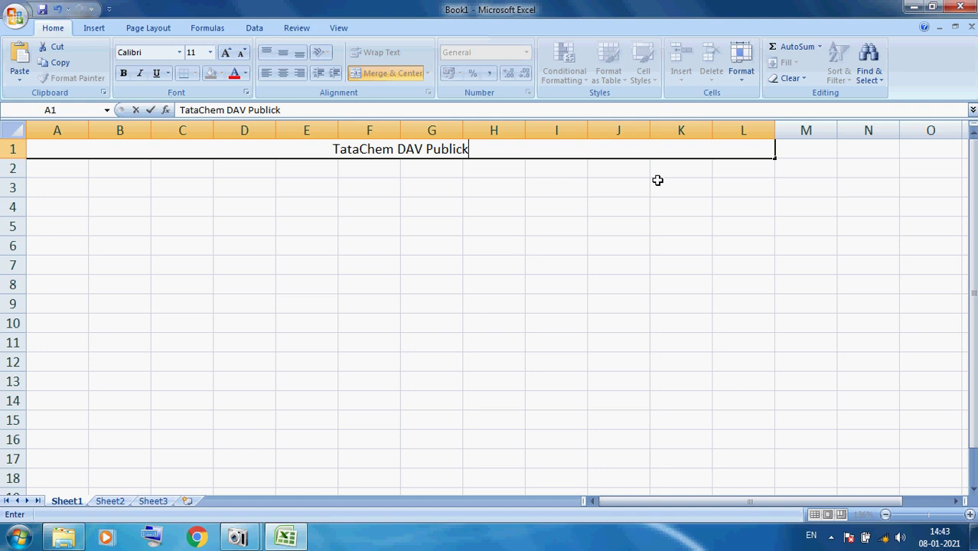
key("BackSpace")
type("Schoo")
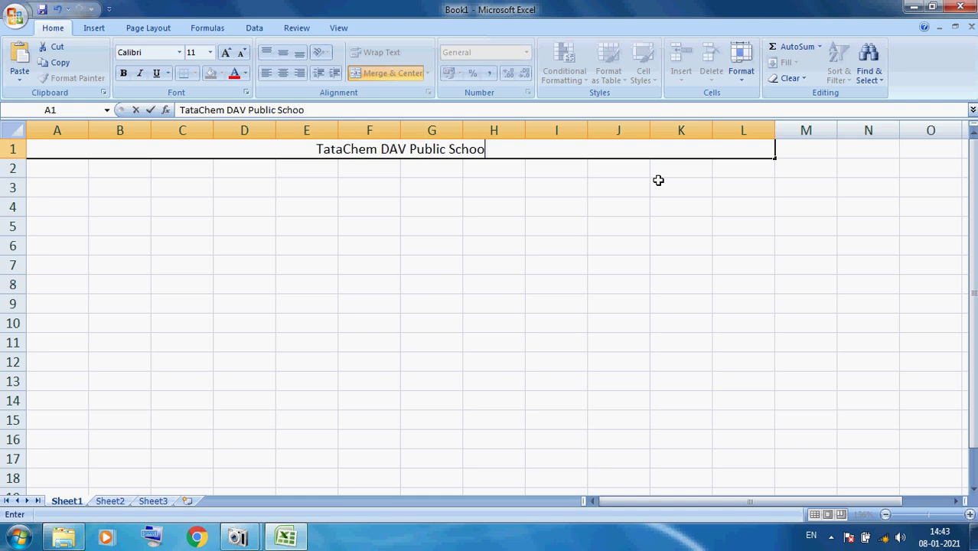
type("l")
type(", M")
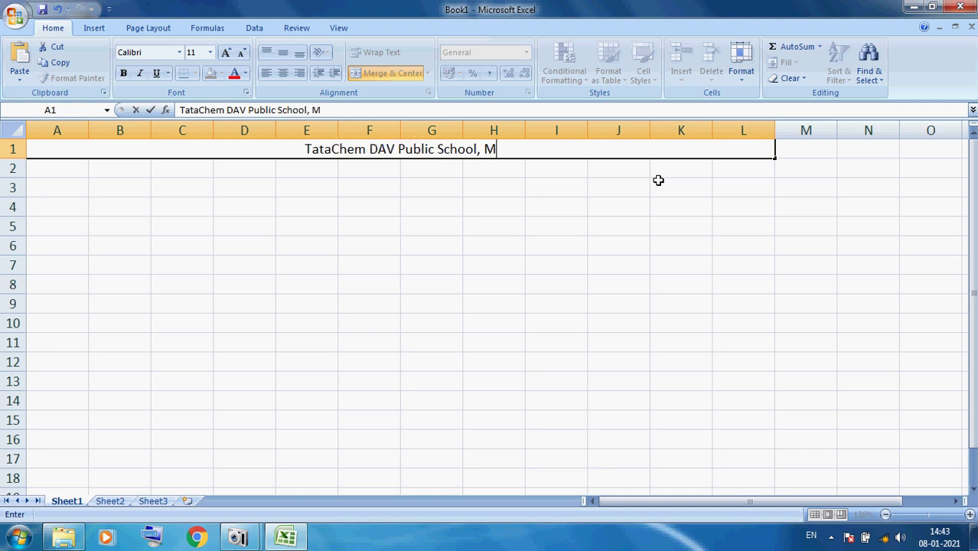
type("ithapur")
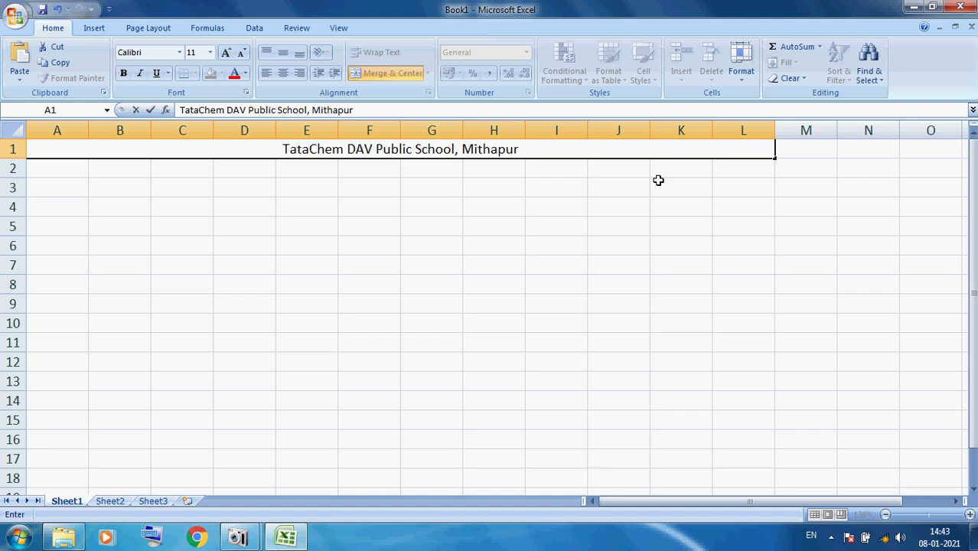
key("Return")
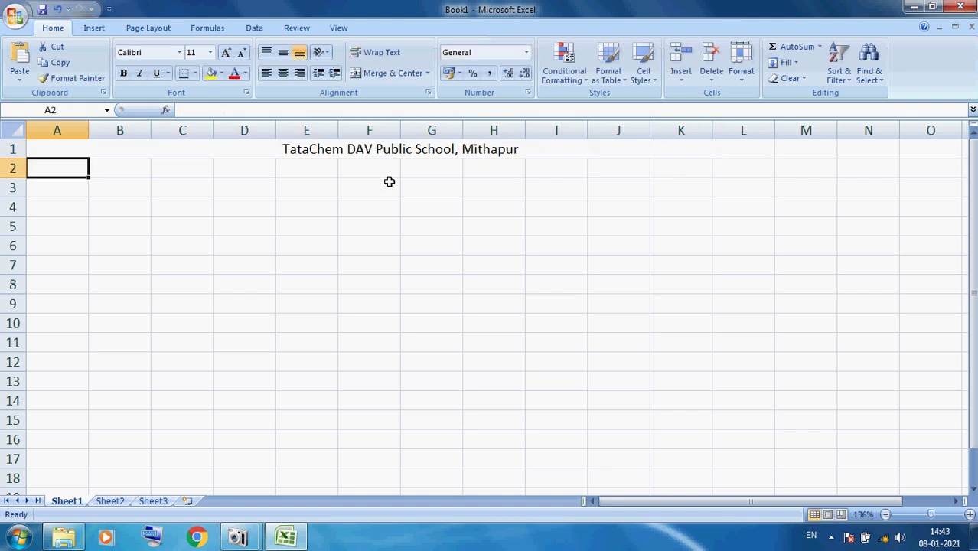
Make the school title in row 1 bold and set its font size to 20
left_click(425, 150)
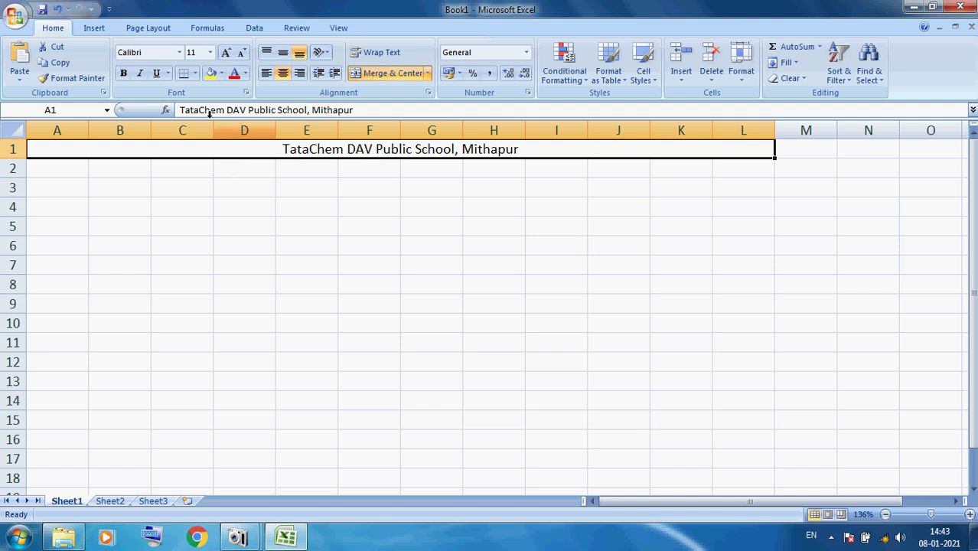
left_click(124, 73)
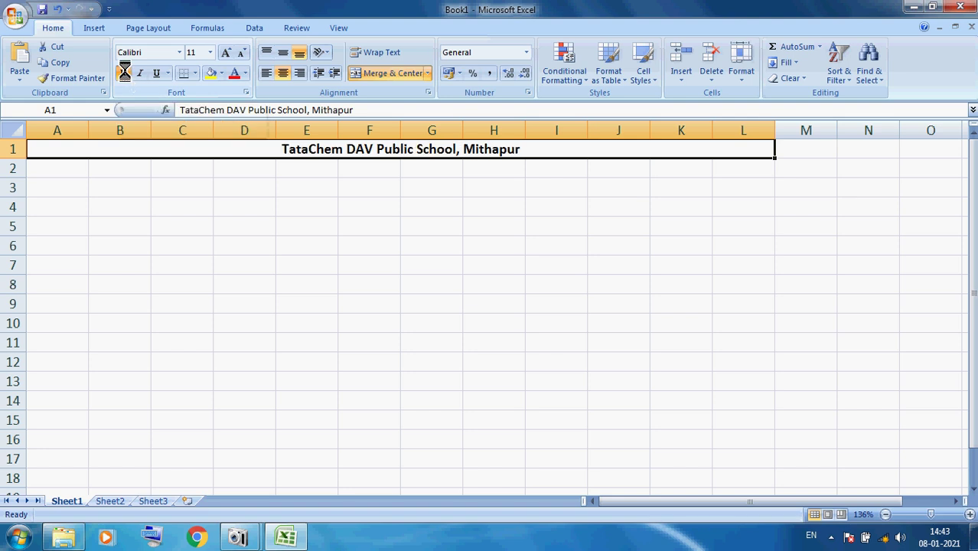
left_click(210, 52)
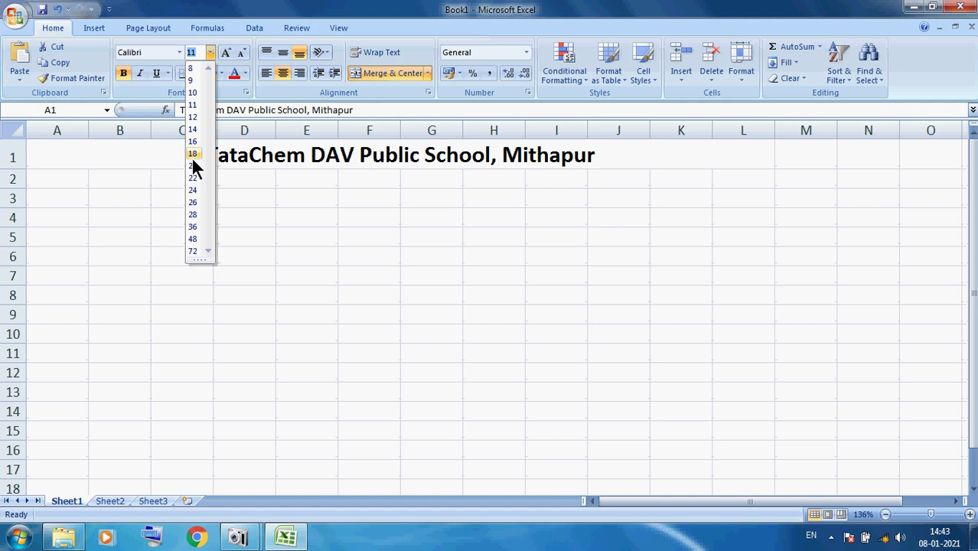
left_click(193, 166)
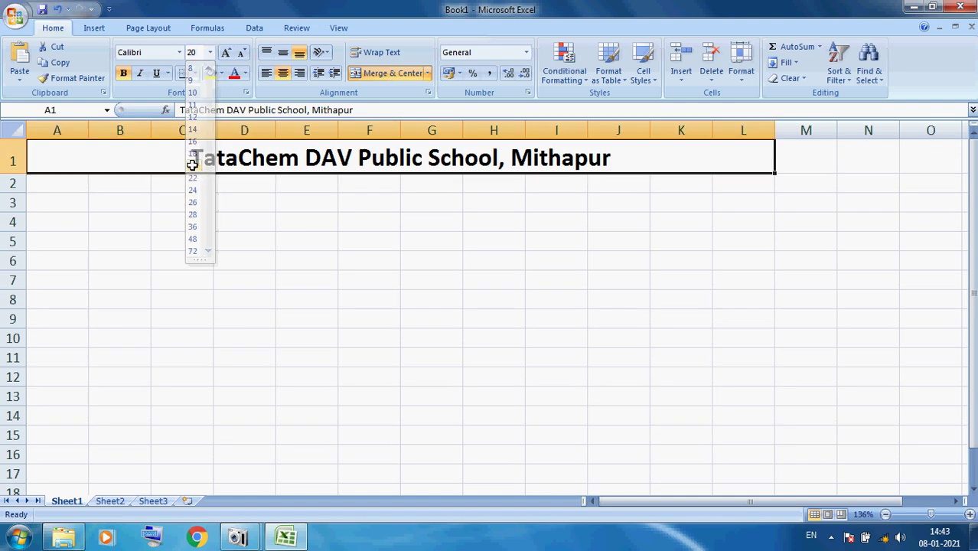
Set the school title's font to Baskerville Old Face and its font color to the standard dark blue
left_click(179, 51)
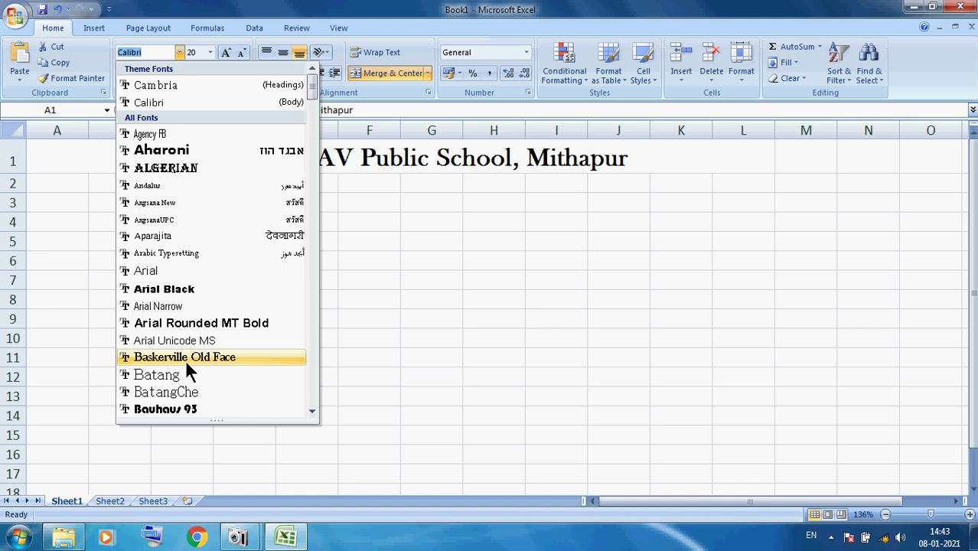
left_click(187, 356)
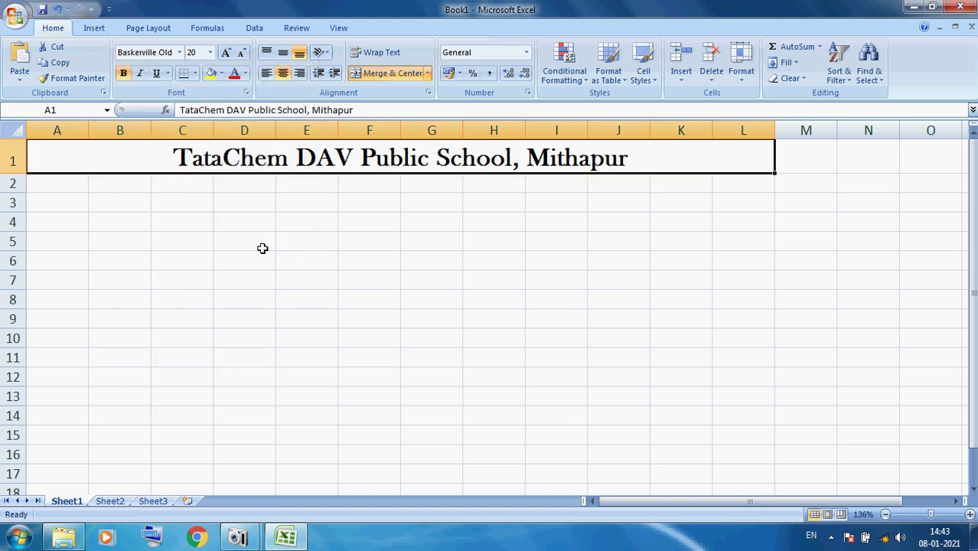
left_click(245, 72)
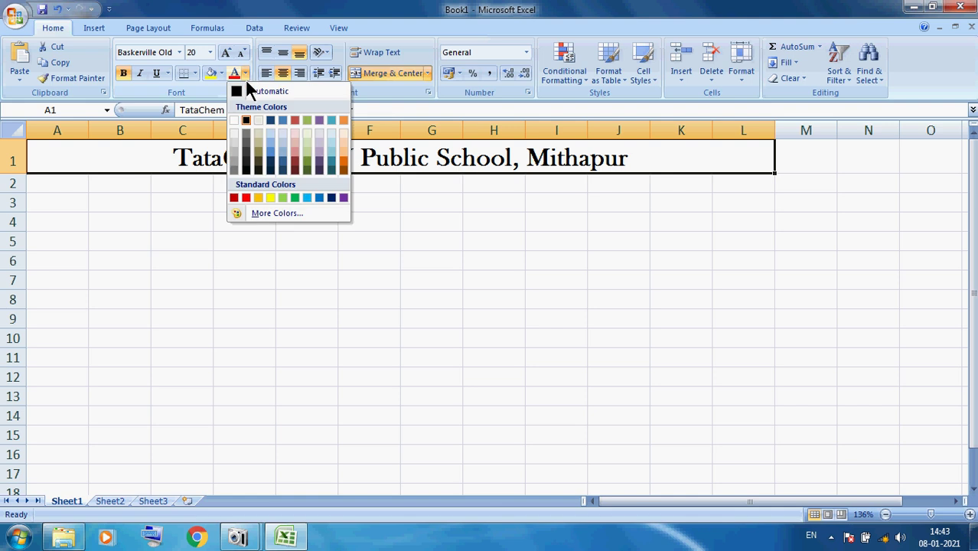
left_click(330, 198)
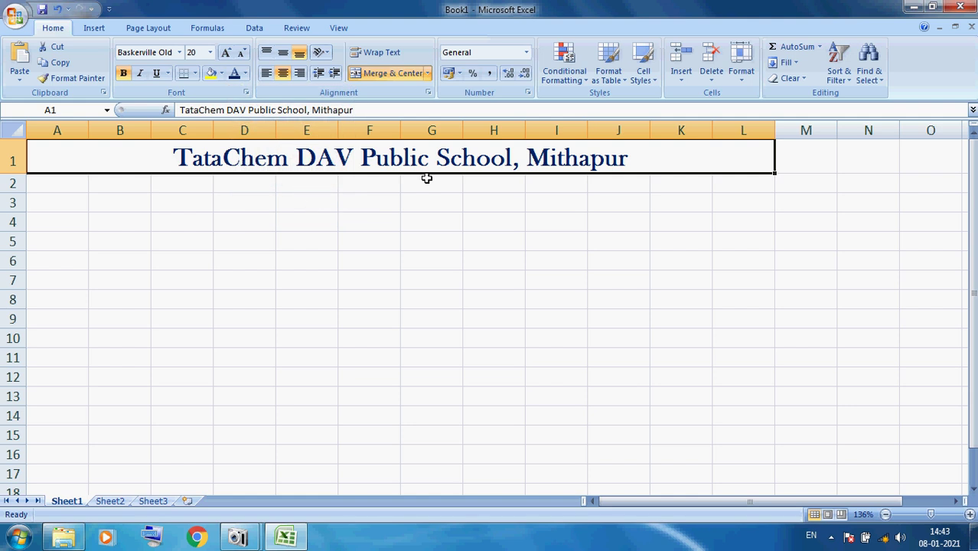
Merge and center cells A2 through L2 below the school title
left_click(428, 202)
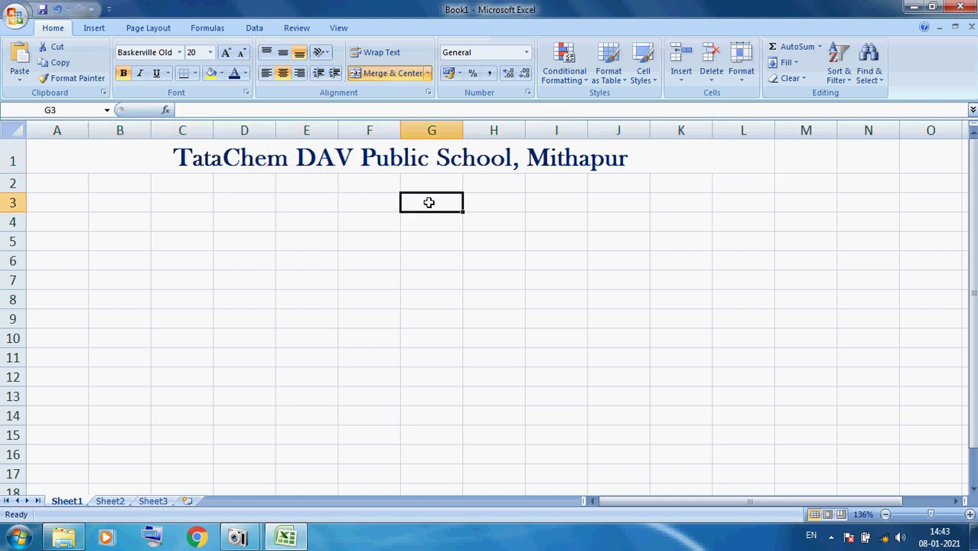
left_click(59, 180)
left_click_drag(59, 180, 363, 186)
left_click(310, 219)
left_click_drag(44, 182, 727, 181)
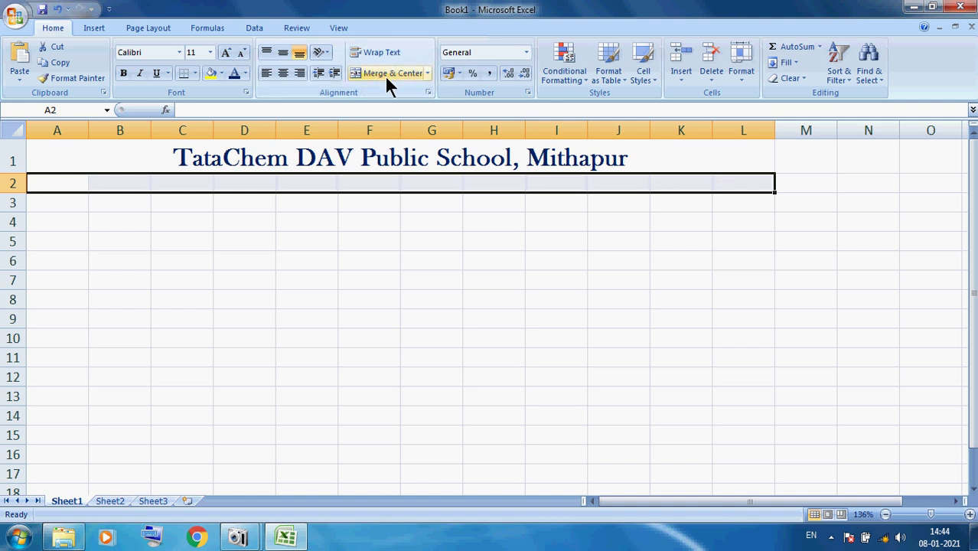
left_click(395, 72)
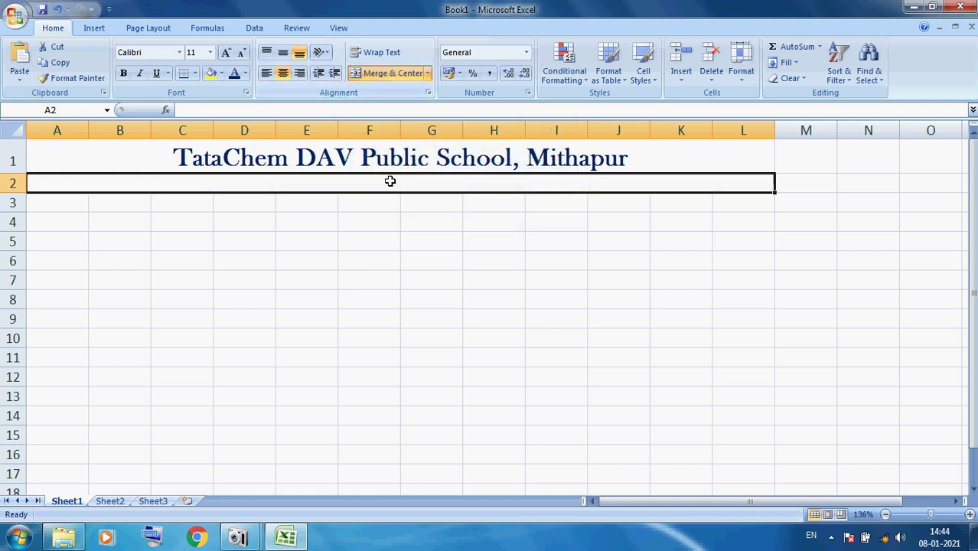
Enter the subtitle "Class IX Mark Sheet 2020-21" in the merged cell of row 2
type("C")
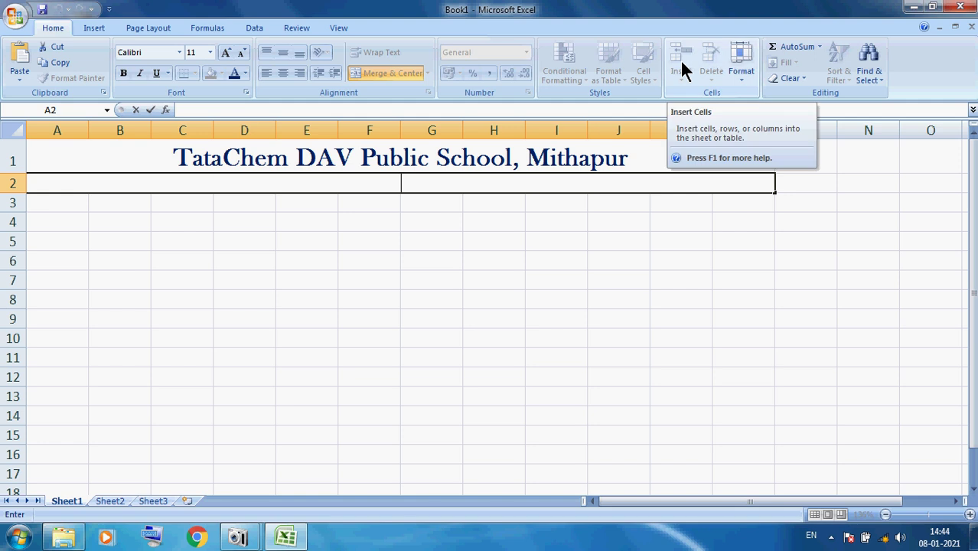
type("lass")
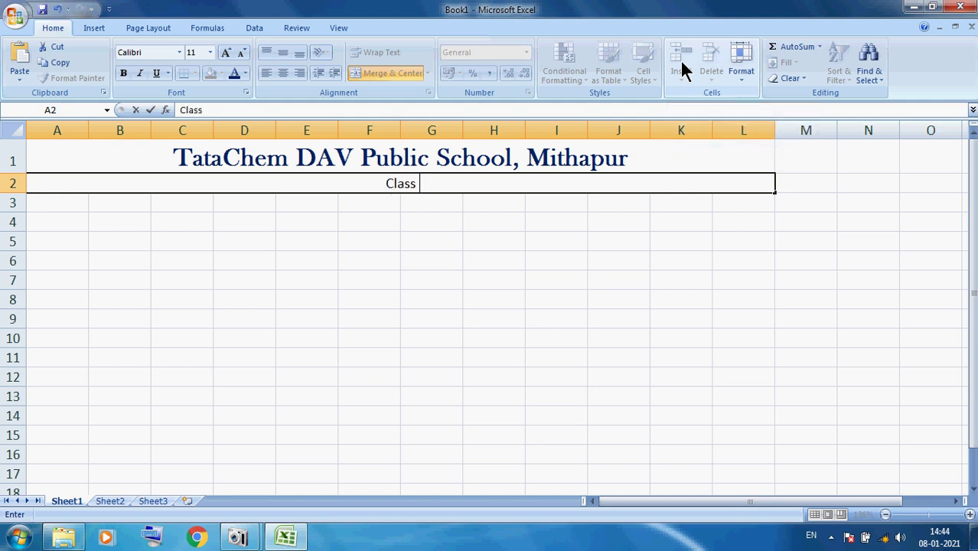
type(" X")
key("BackSpace")
type("IX Mark")
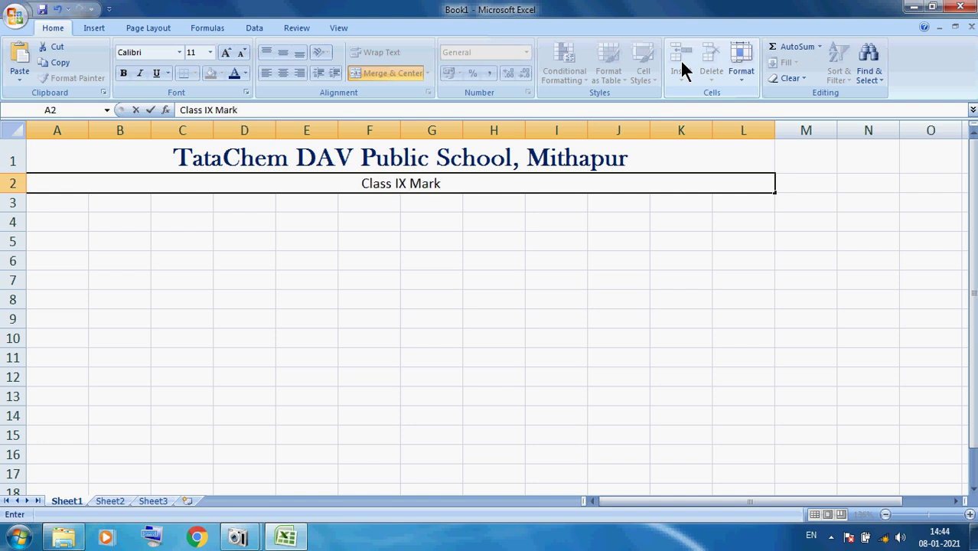
type(" Sheet ")
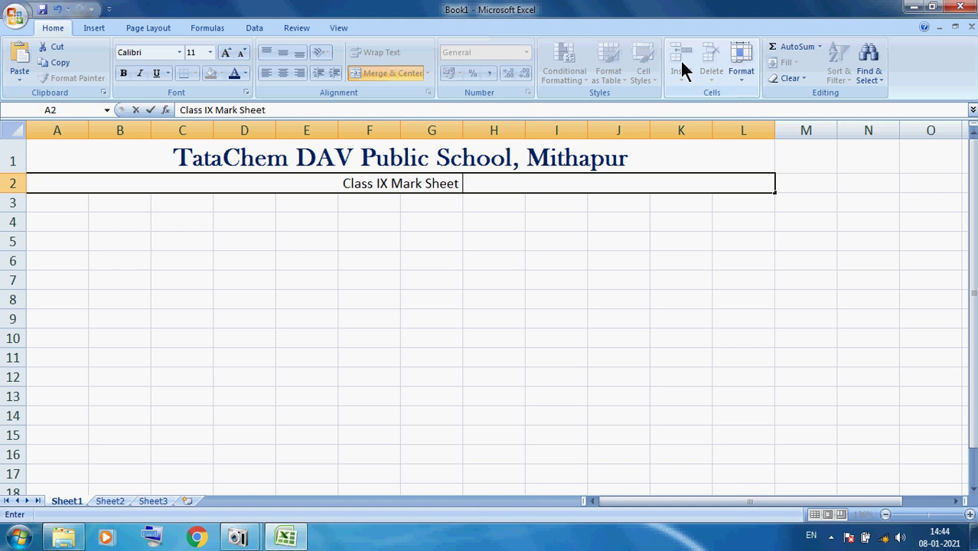
type("2020")
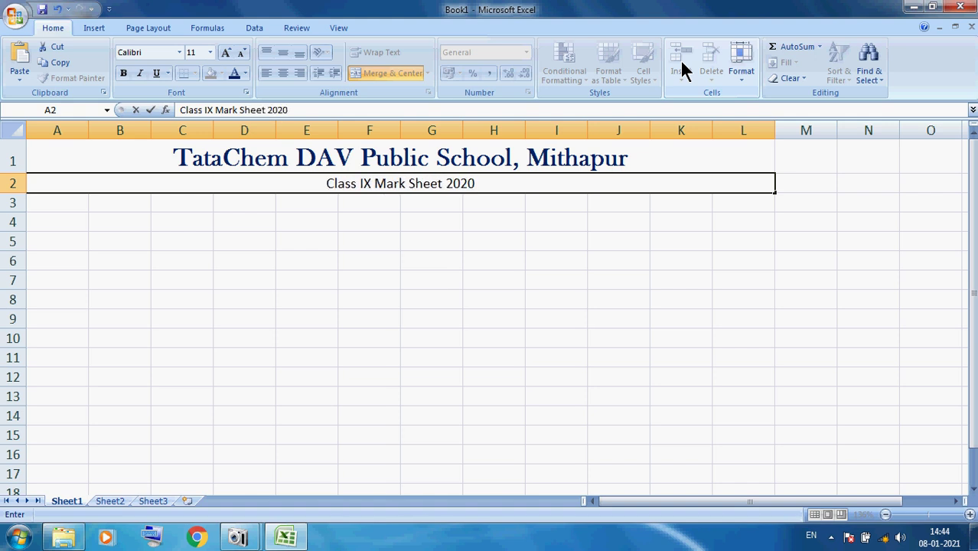
type("0-")
key("BackSpace")
key("BackSpace")
type("0")
key("BackSpace")
type("-21")
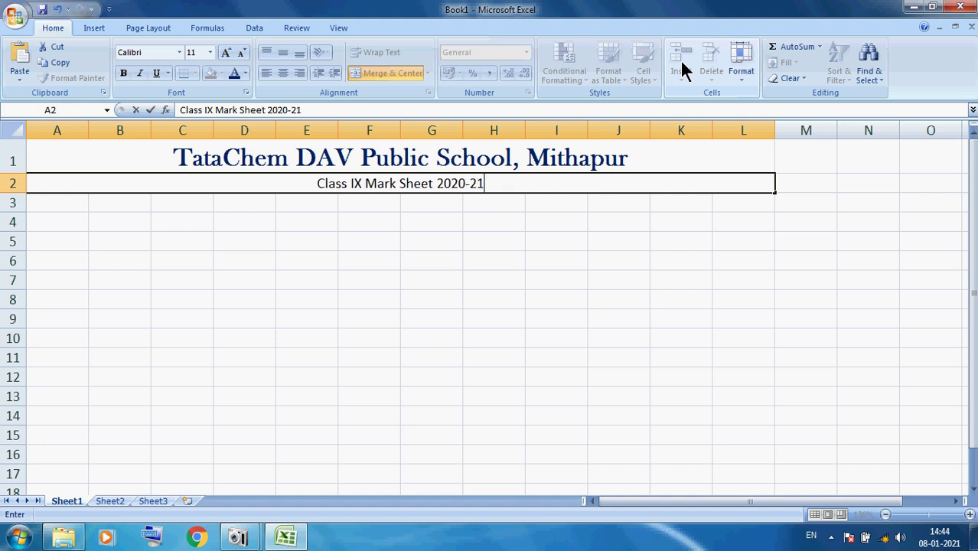
key("Return")
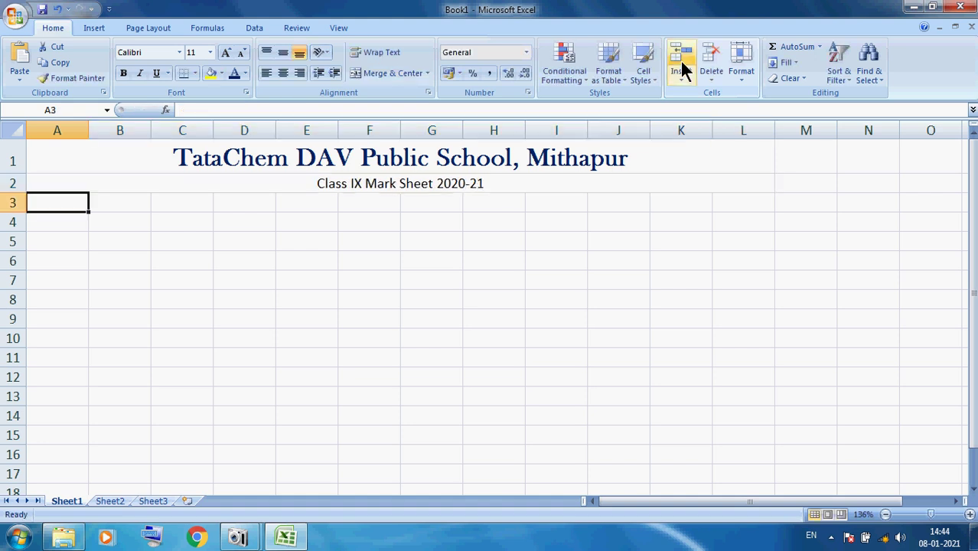
Make the mark sheet subtitle in row 2 bold and underlined, and set its font size to 14
left_click(251, 191)
left_click(123, 72)
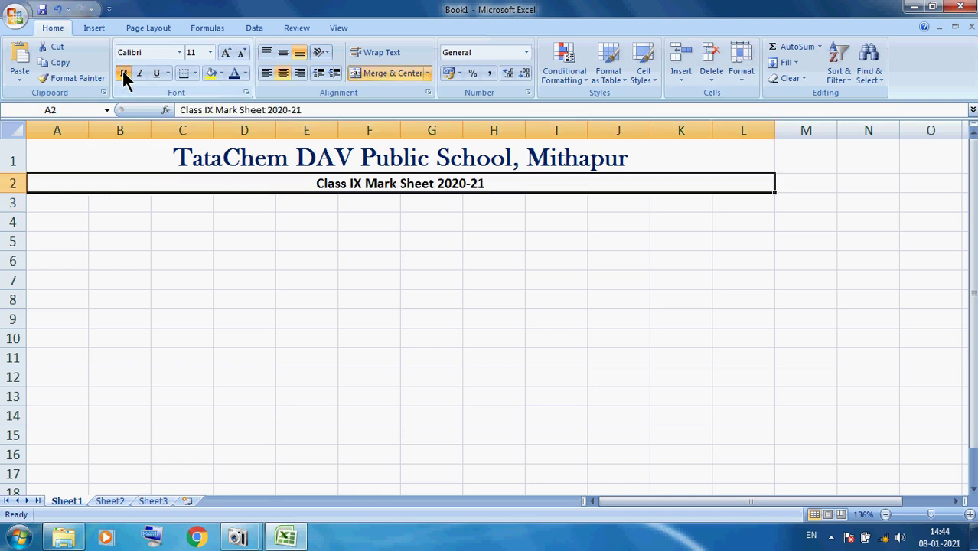
left_click(157, 73)
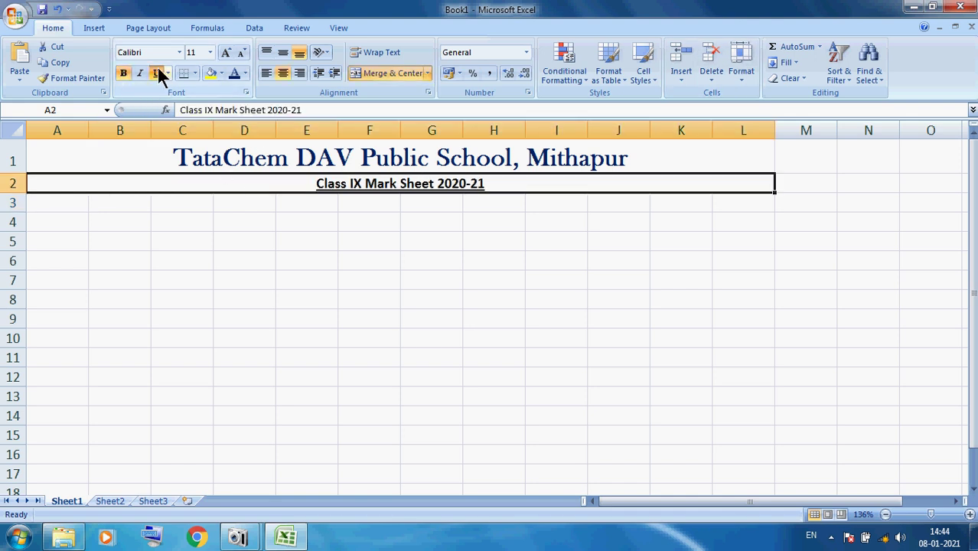
left_click(209, 52)
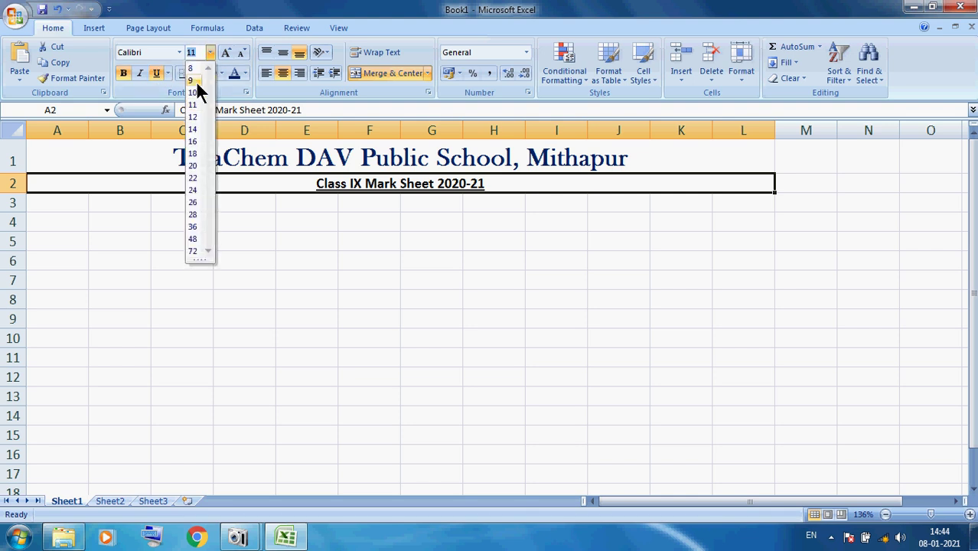
left_click(194, 130)
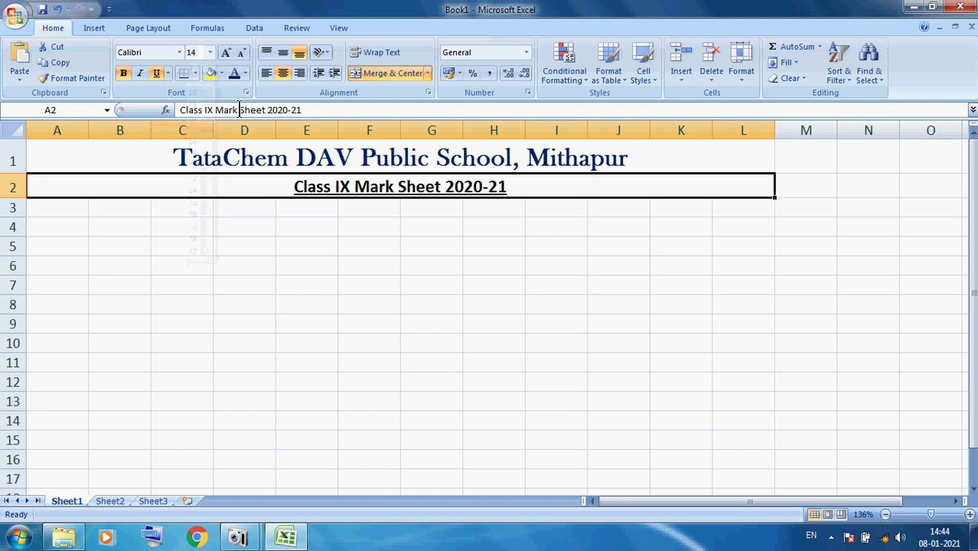
Set the row 2 subtitle's font color to the standard dark blue and its font to Arial Black
left_click(246, 68)
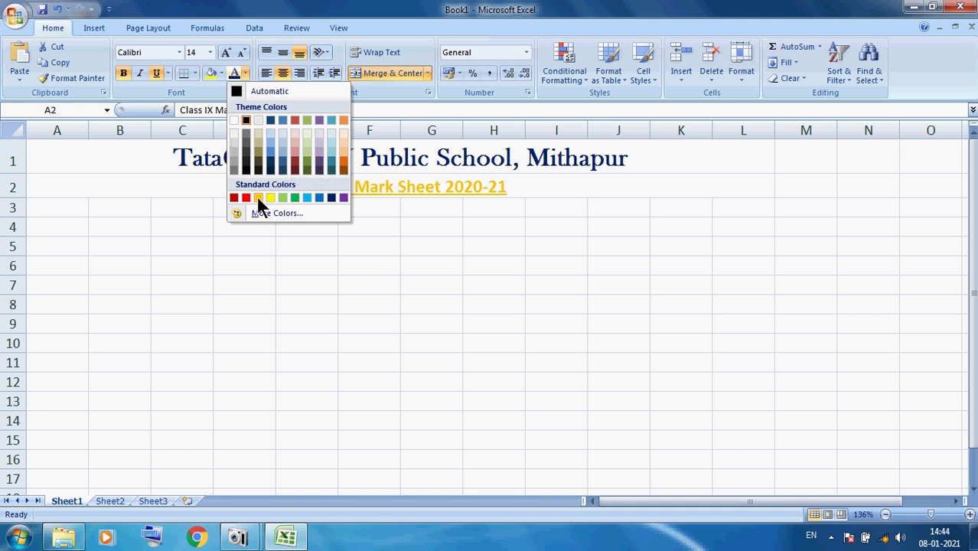
left_click(329, 199)
left_click(323, 225)
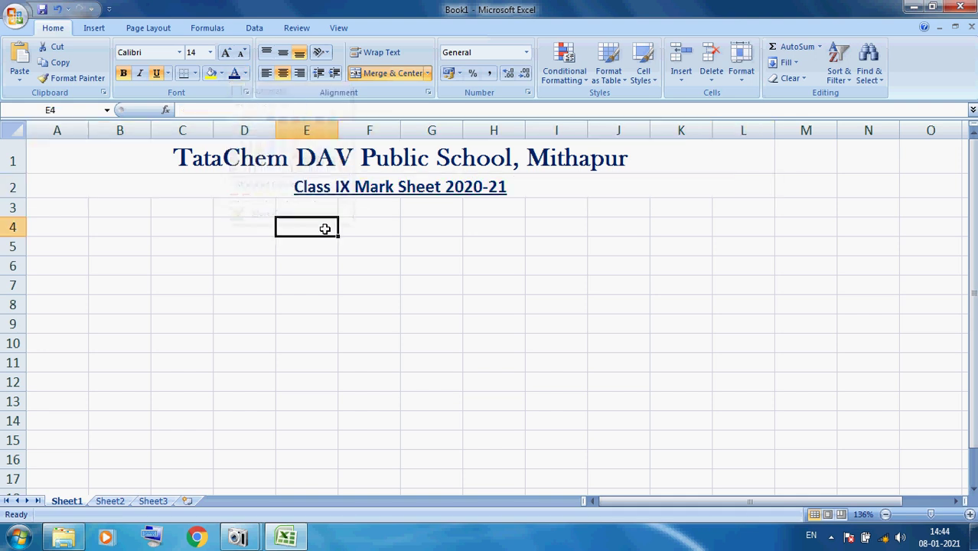
left_click(374, 187)
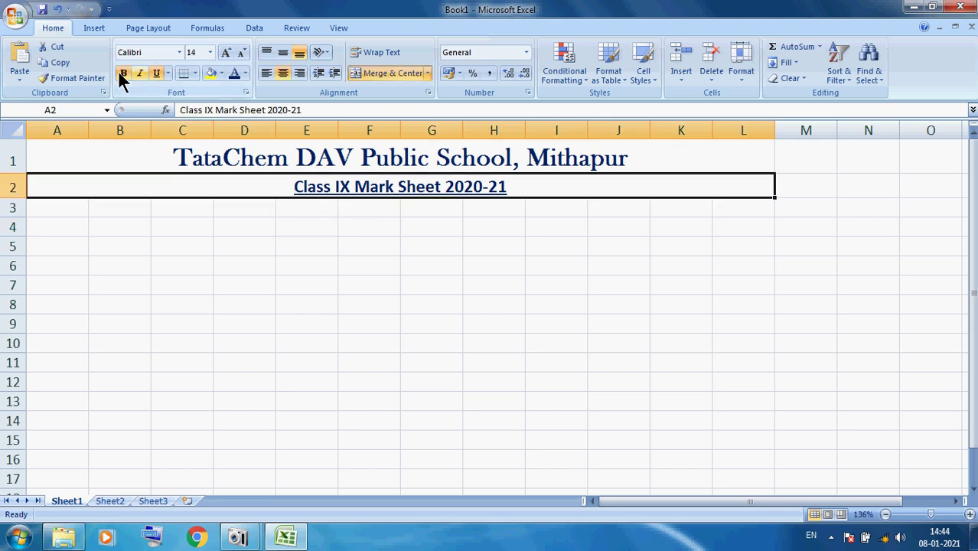
left_click(180, 52)
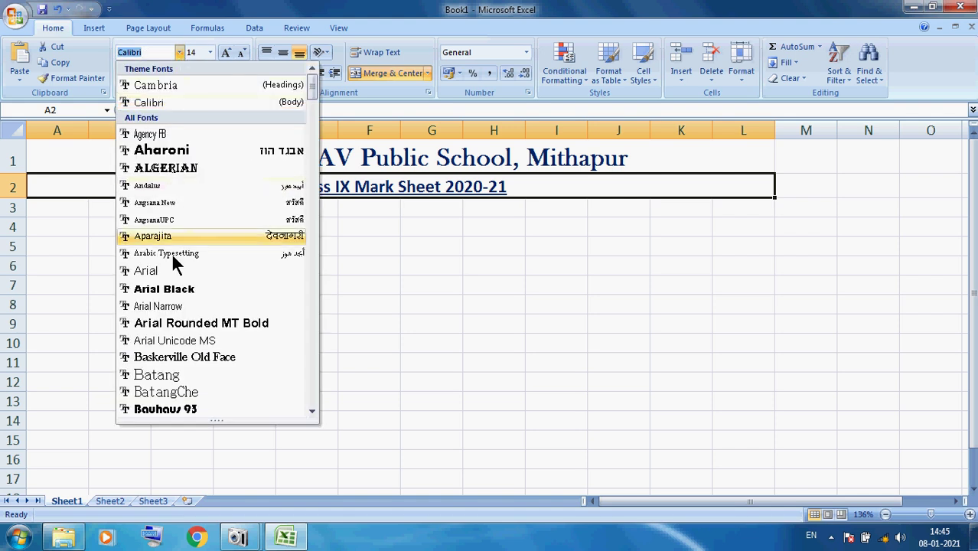
left_click(165, 289)
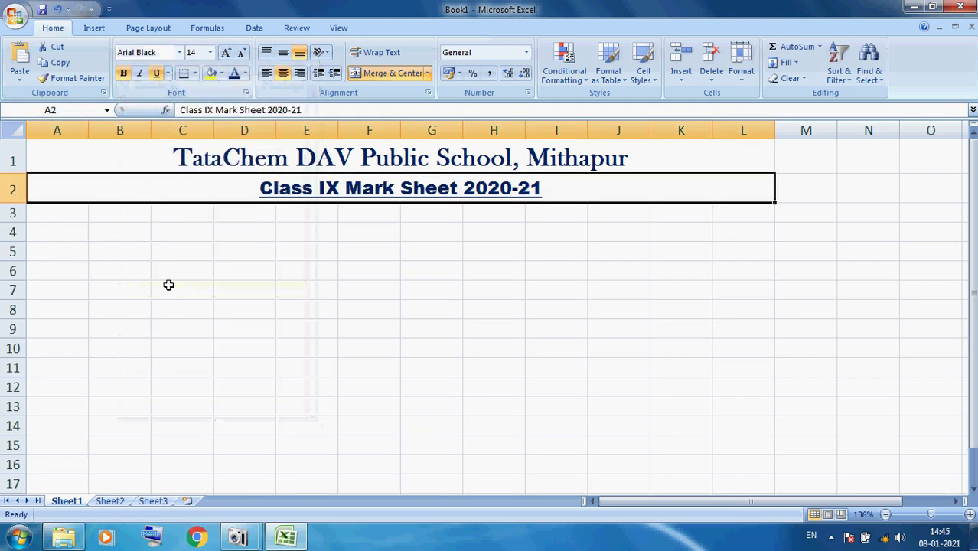
left_click(170, 286)
left_click(99, 155)
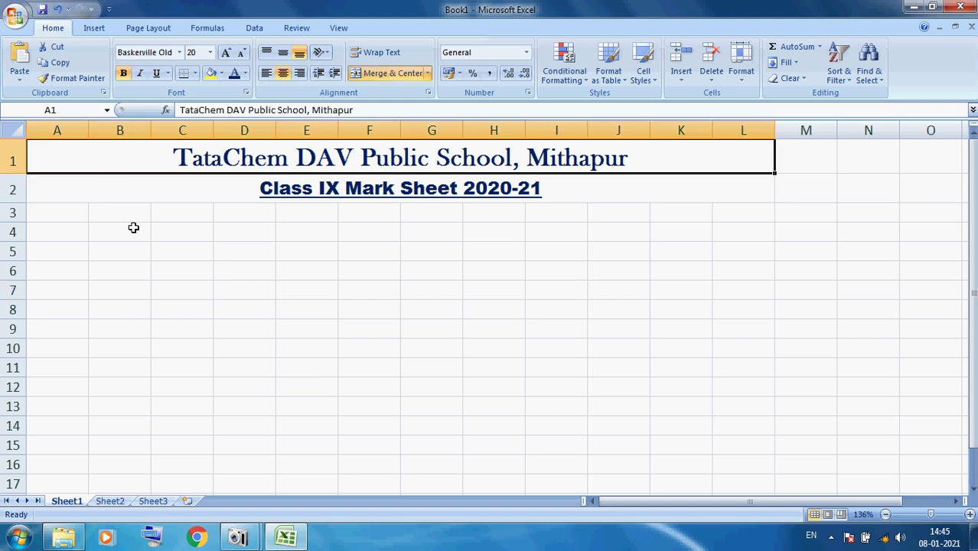
left_click(164, 188)
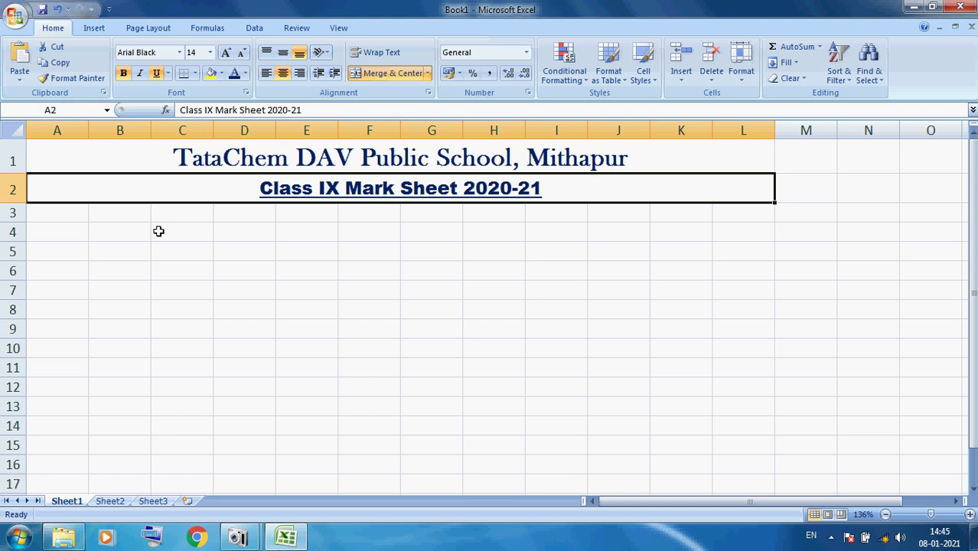
left_click(331, 246)
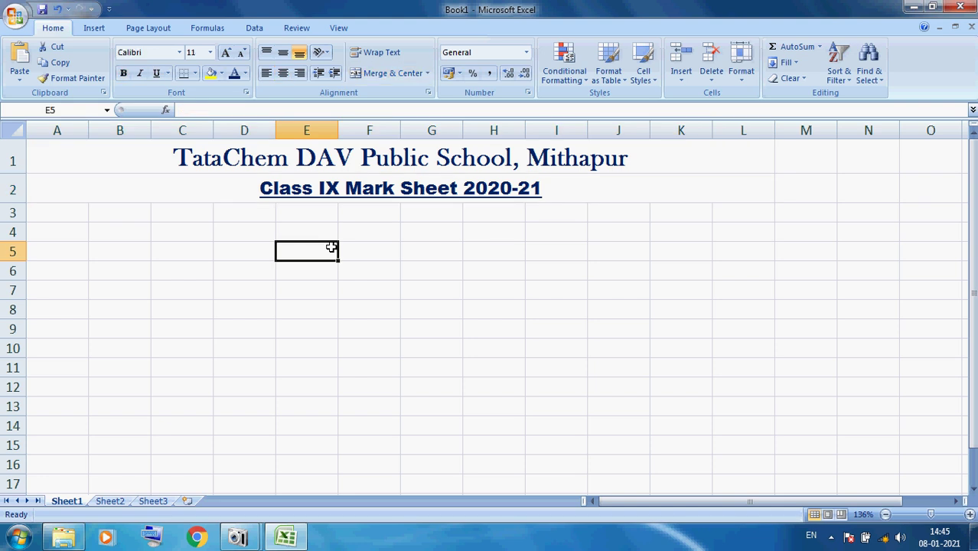
Enter the column headings "Rollno" in cell A3 and "Name" in cell B3
left_click(62, 210)
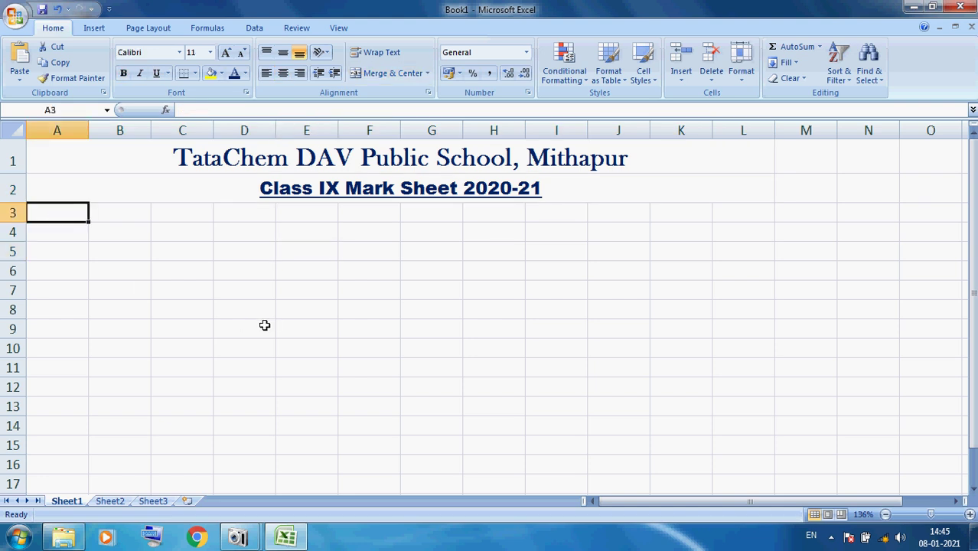
type("Roll")
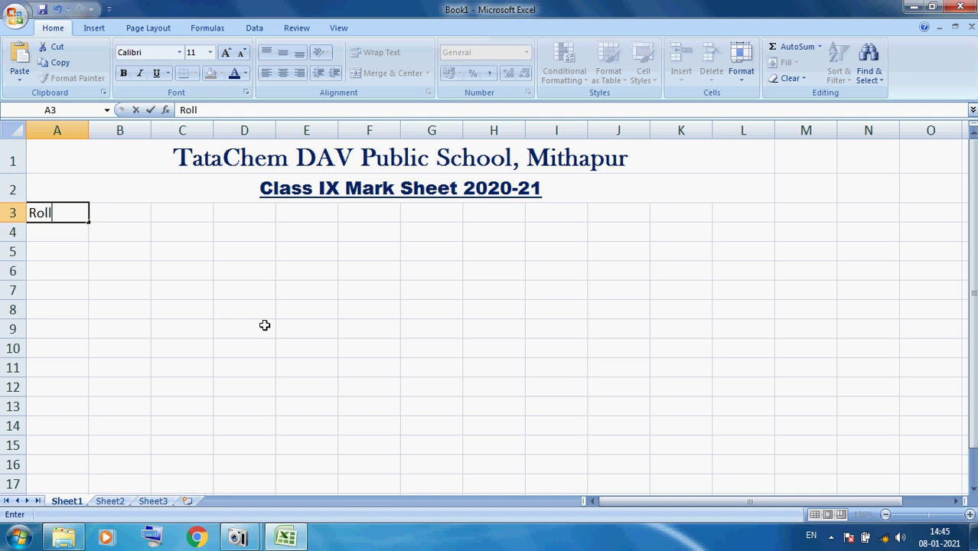
type("no")
key("Tab")
type("Name")
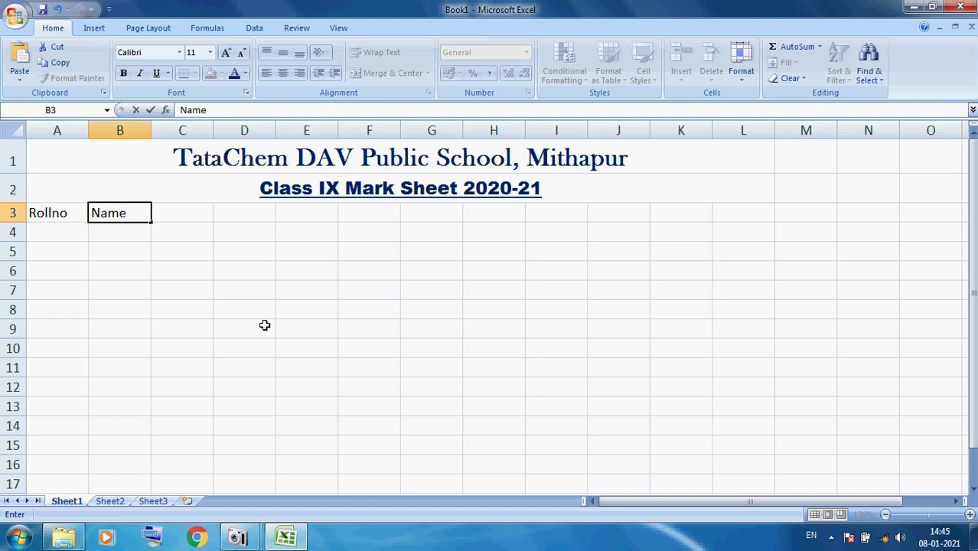
key("Tab")
Enter the subject headings "Hindi", "English" and "Maths" in cells C3 through E3
type("Hind")
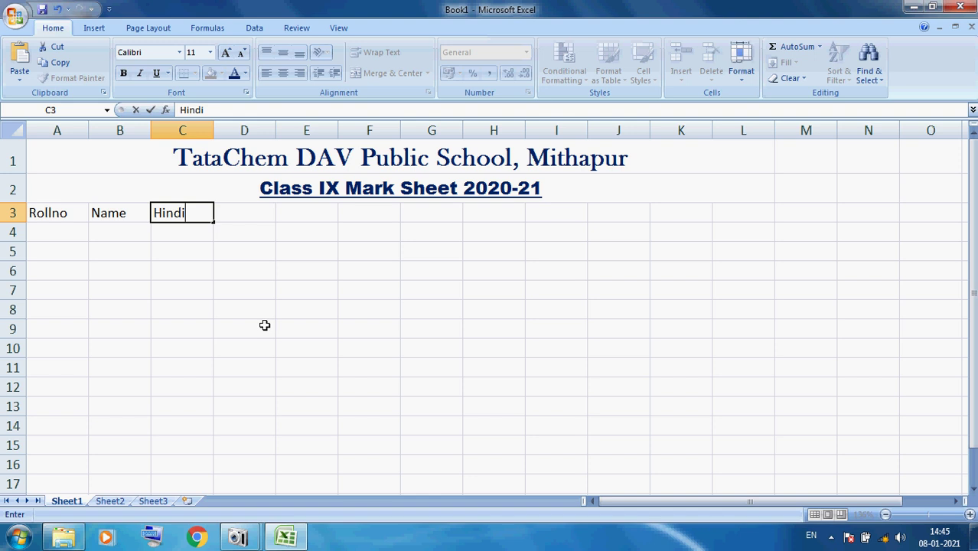
key("Tab")
type("English")
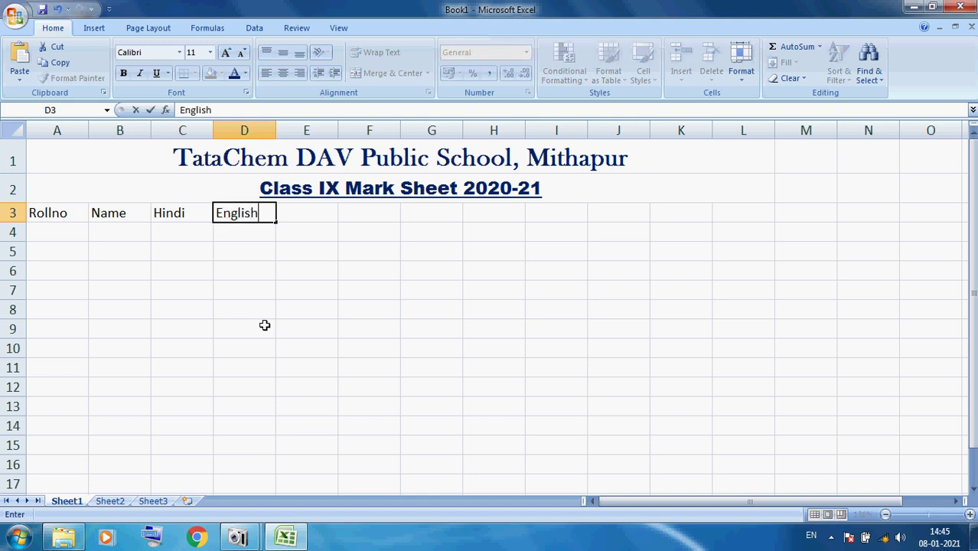
key("Tab")
type("M")
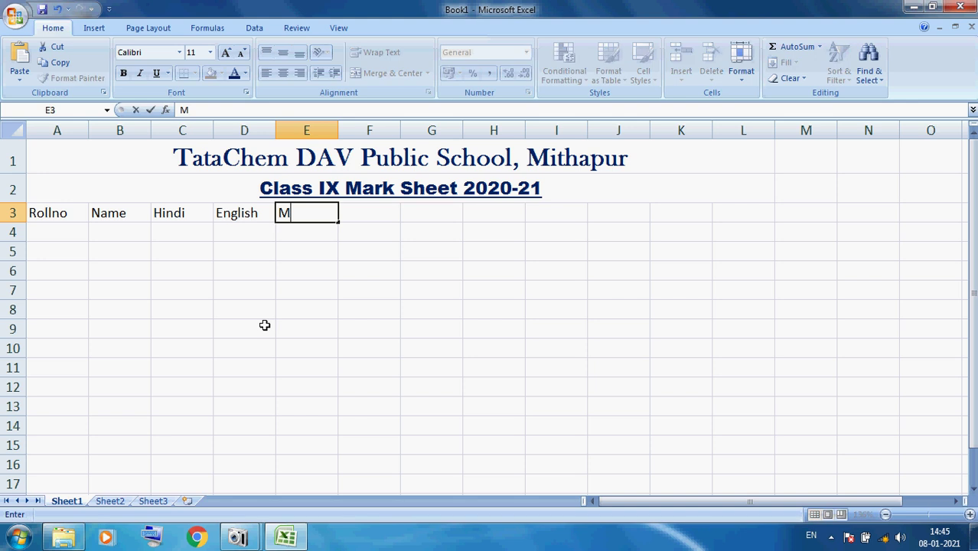
type("aths")
key("Tab")
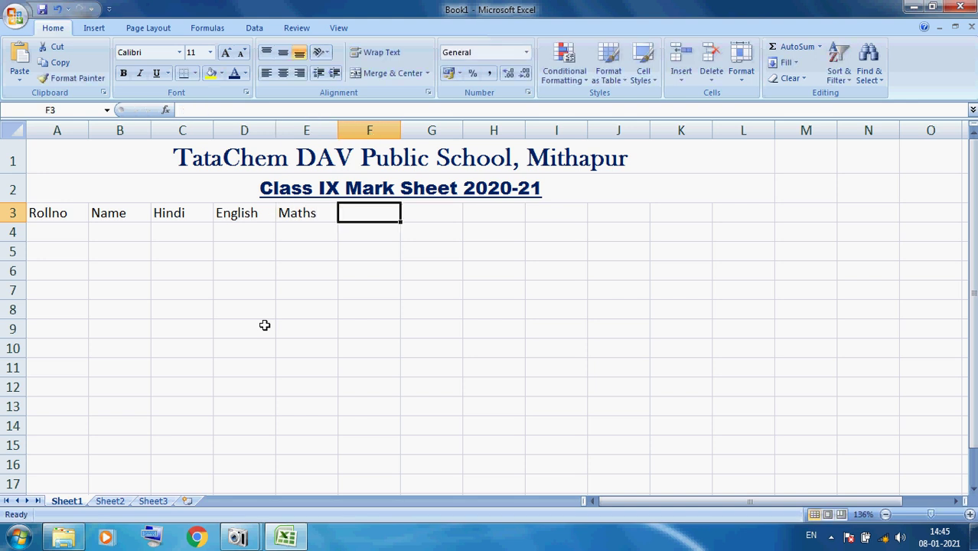
Enter the subject headings "Science", "Social Science" and "IT" in cells F3 through H3
type("Science")
key("Tab")
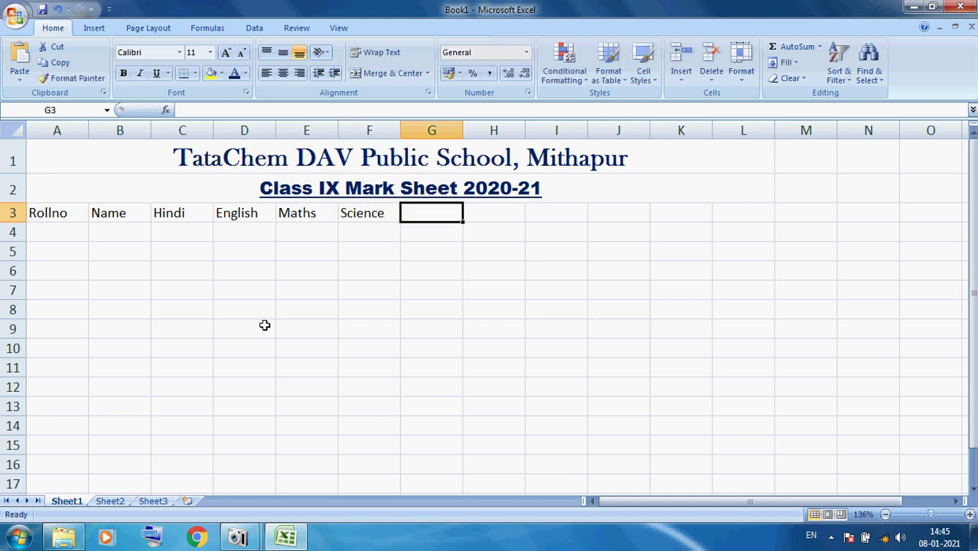
type("Soci")
key("BackSpace")
key("BackSpace")
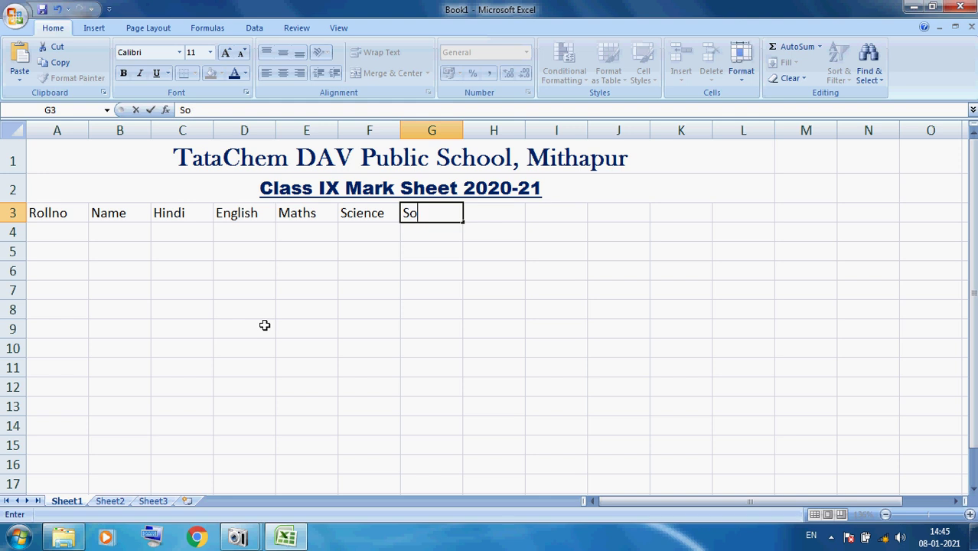
type("cial Science")
key("Tab")
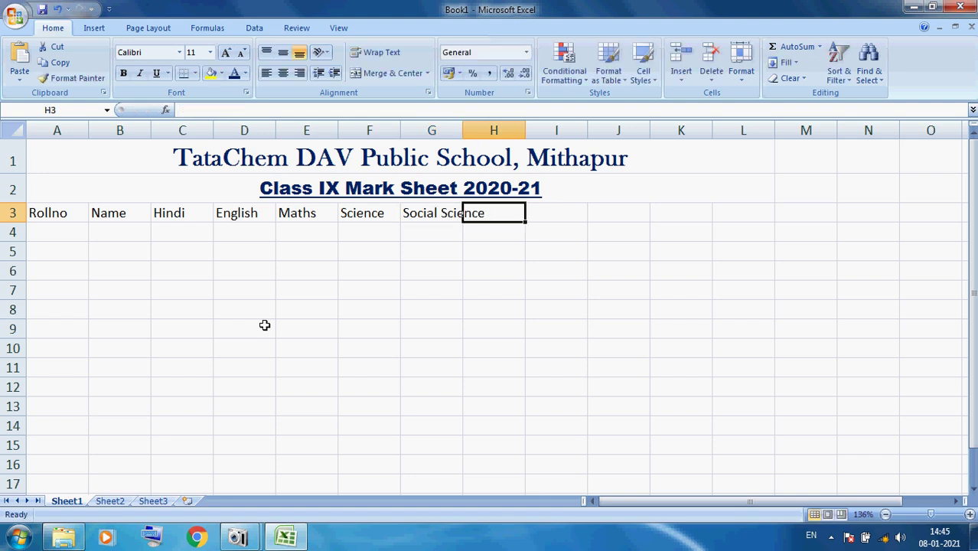
type("IT")
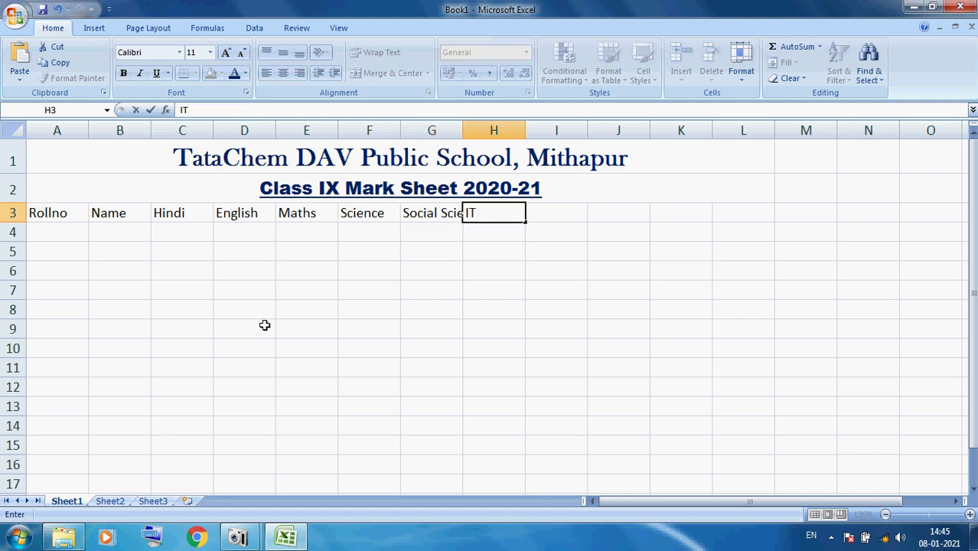
key("Tab")
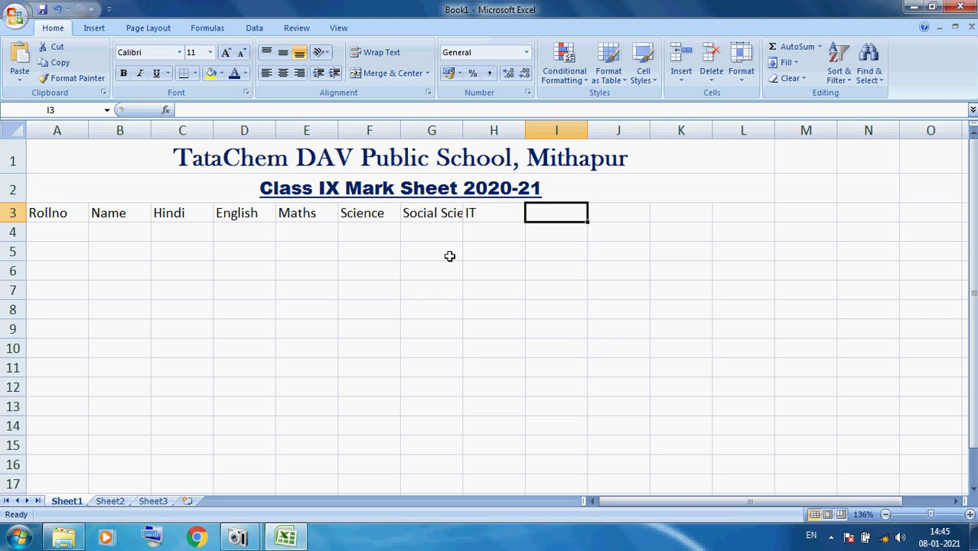
left_click(420, 217)
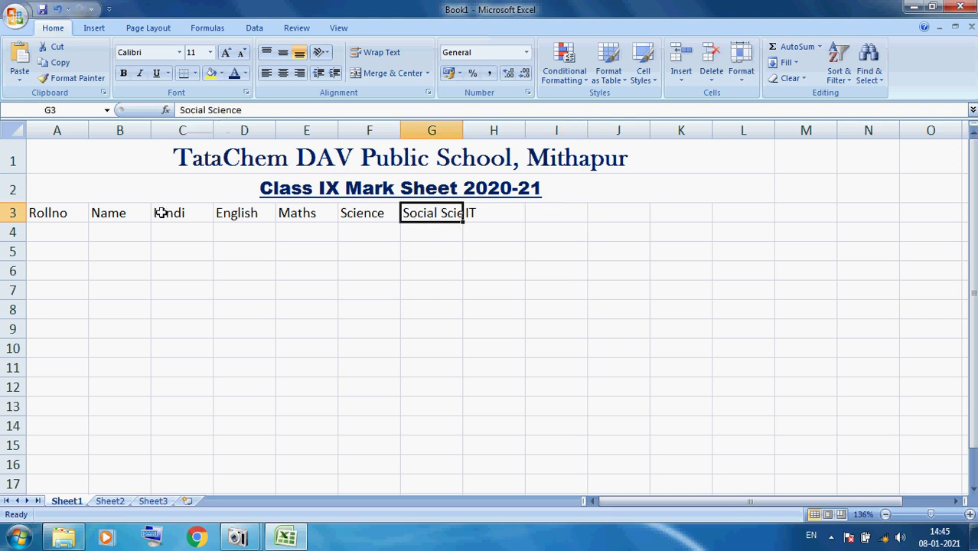
left_click(255, 159)
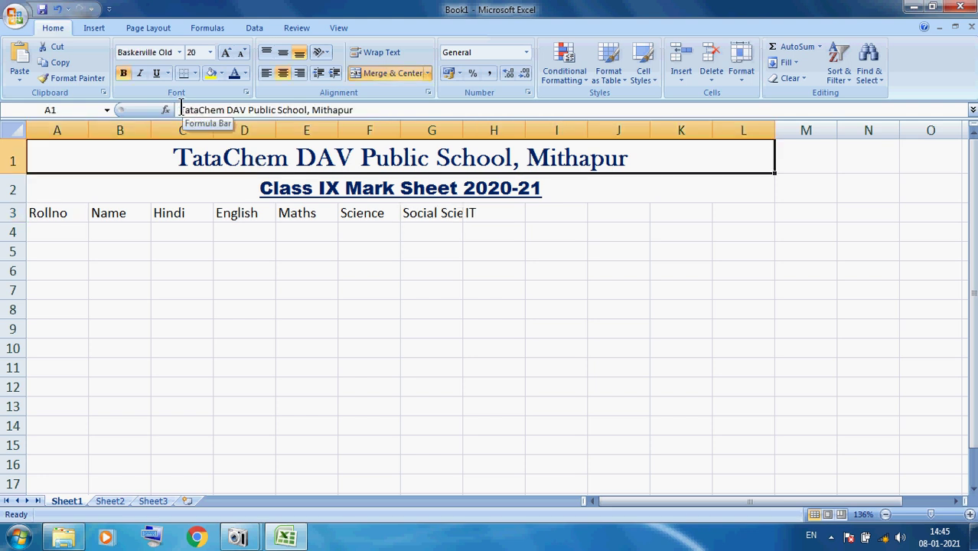
left_click_drag(180, 109, 282, 123)
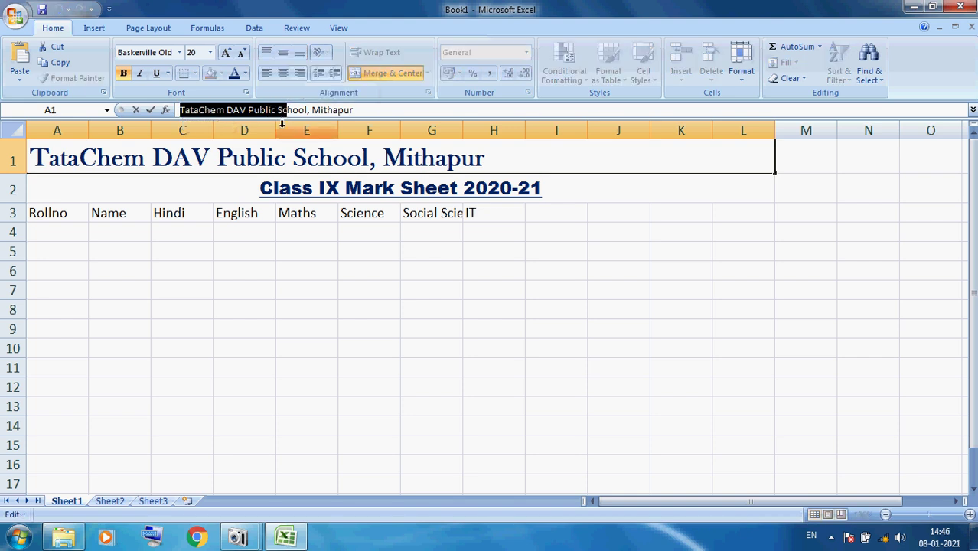
key("Return")
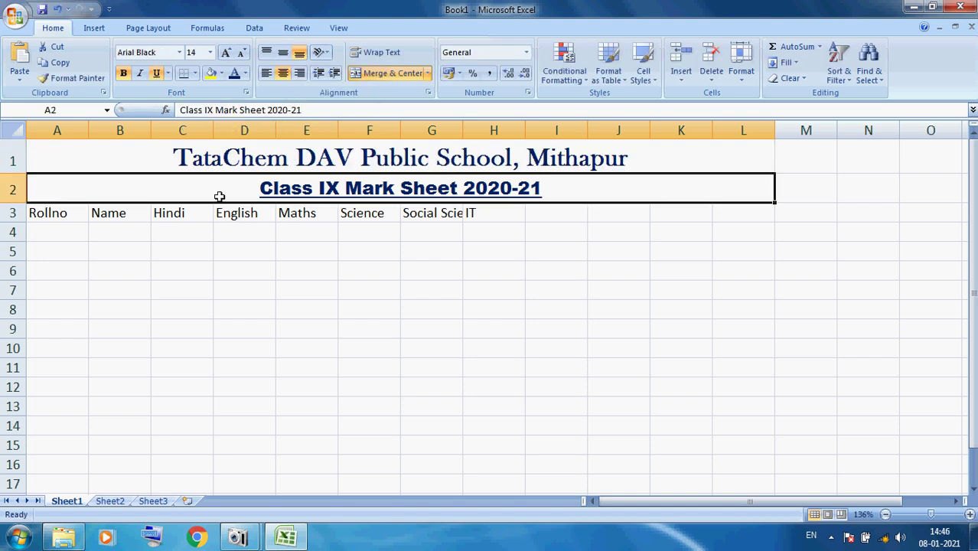
left_click(262, 250)
left_click(284, 198)
left_click(297, 245)
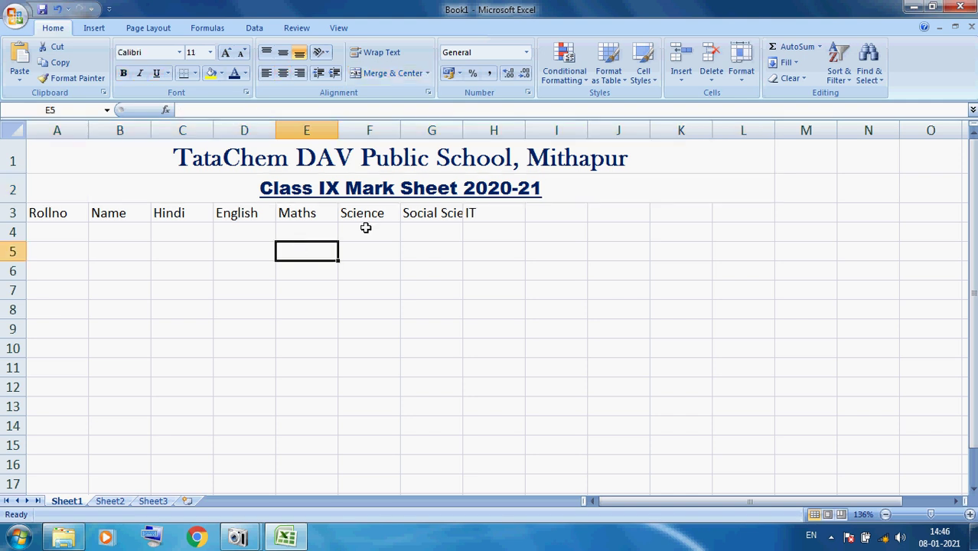
Widen column G so the "Social Science" heading fits, and make column H slightly wider
left_click(420, 209)
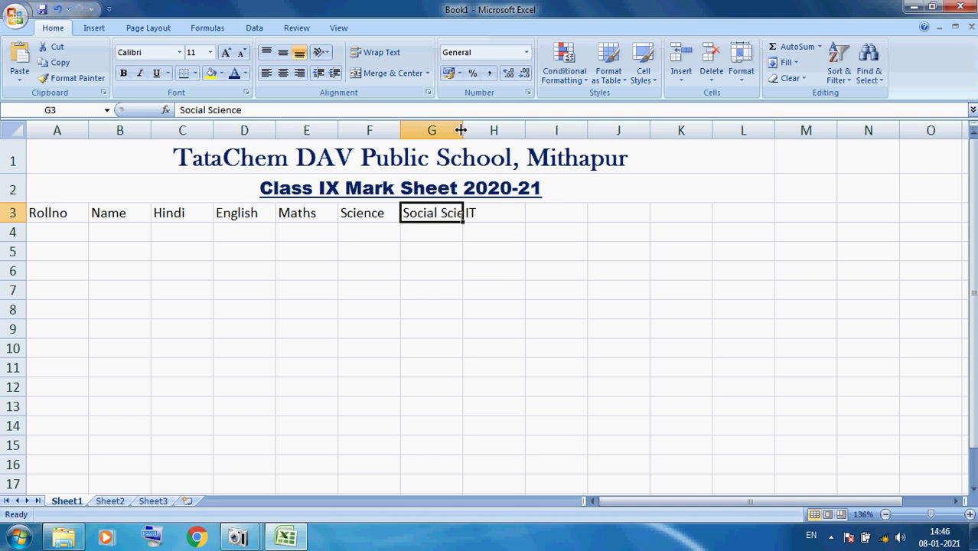
left_click_drag(461, 130, 500, 135)
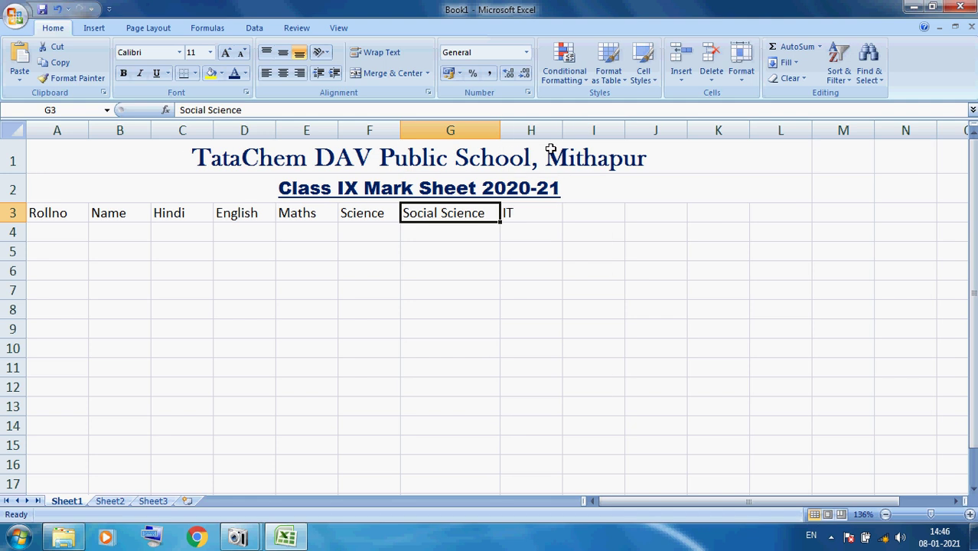
left_click_drag(559, 135, 568, 136)
left_click(509, 254)
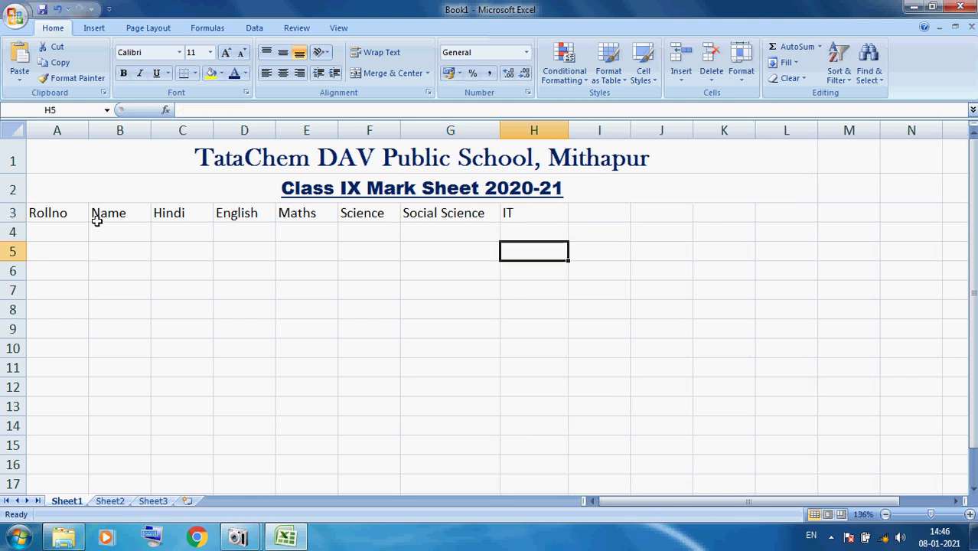
Center the column headings in A3 through H3 and make them bold
left_click_drag(55, 218, 510, 213)
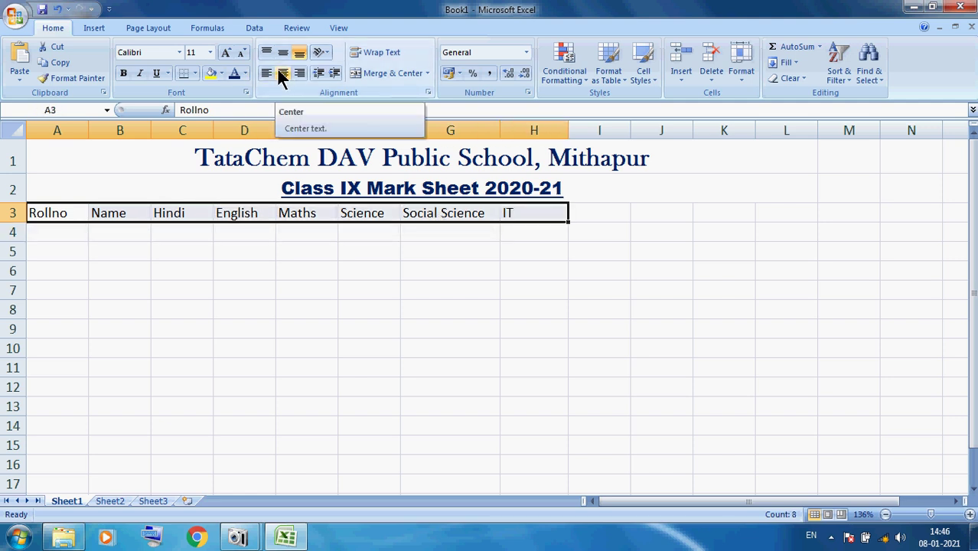
left_click(281, 72)
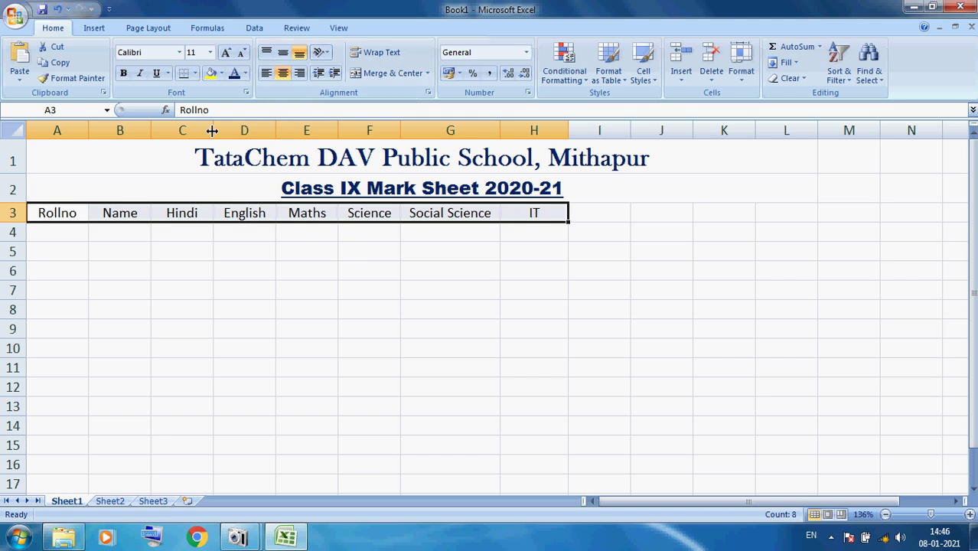
left_click(124, 73)
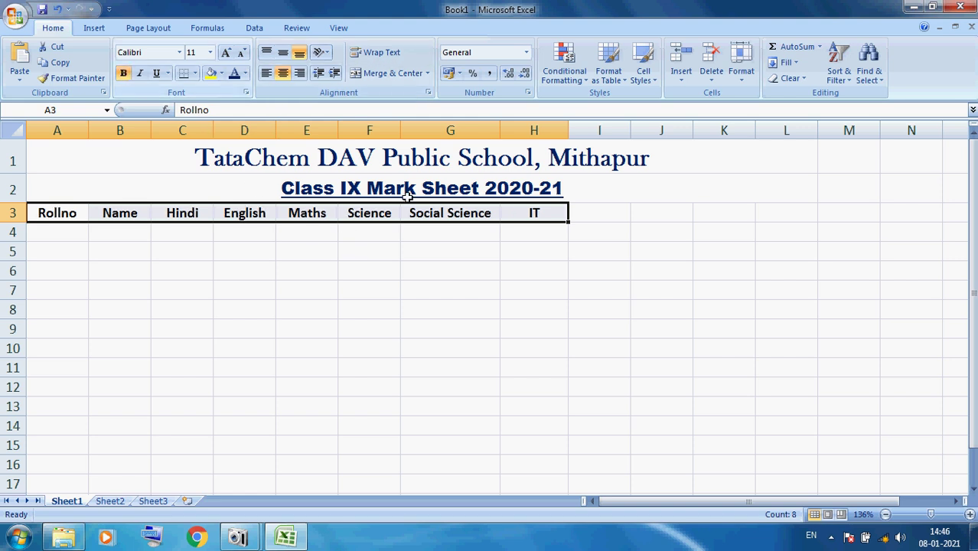
left_click(494, 246)
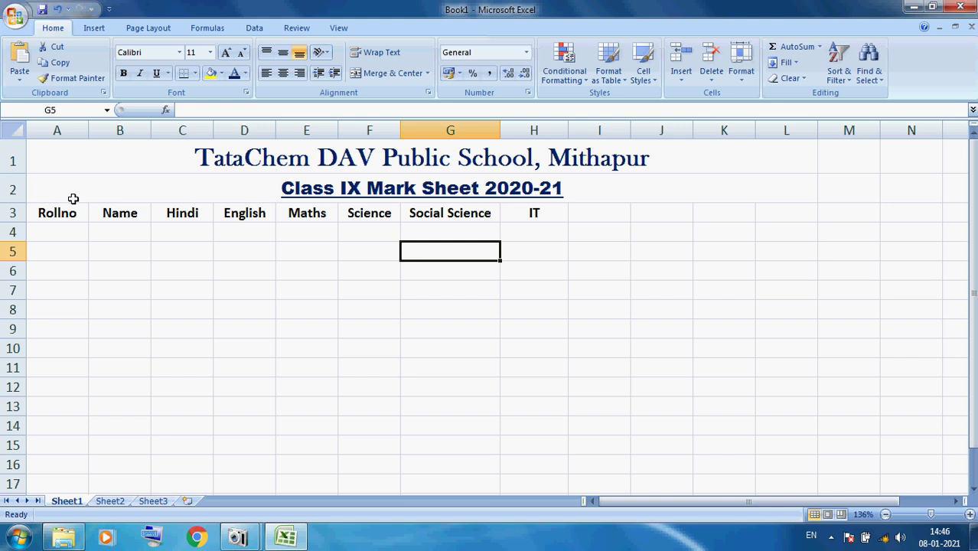
Enter roll number 101 in cell A4 and the student's first name in cell B4
left_click(67, 234)
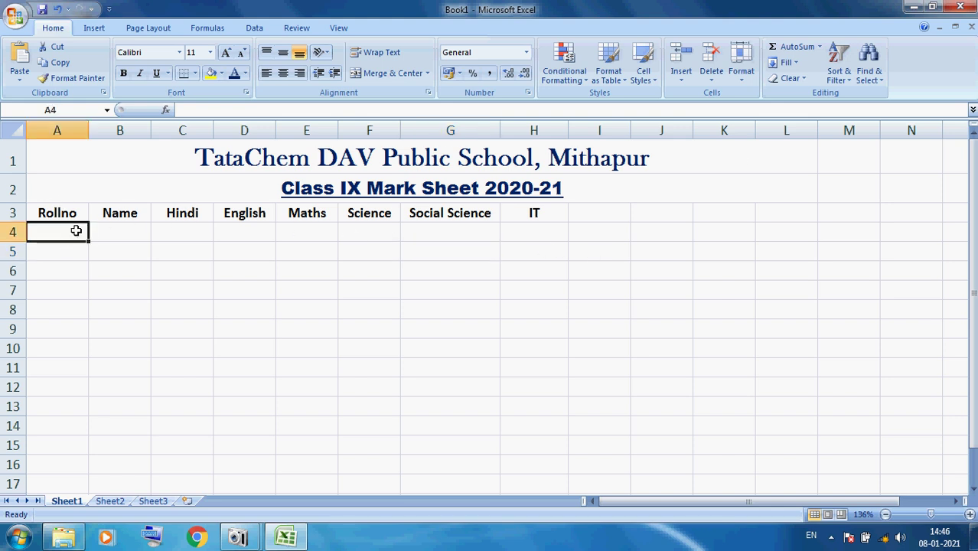
type("101")
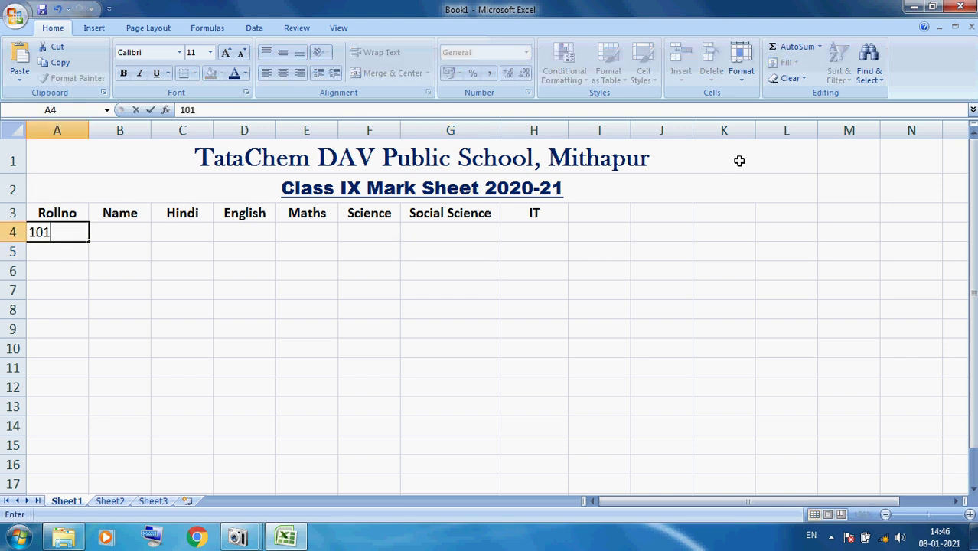
key("Tab")
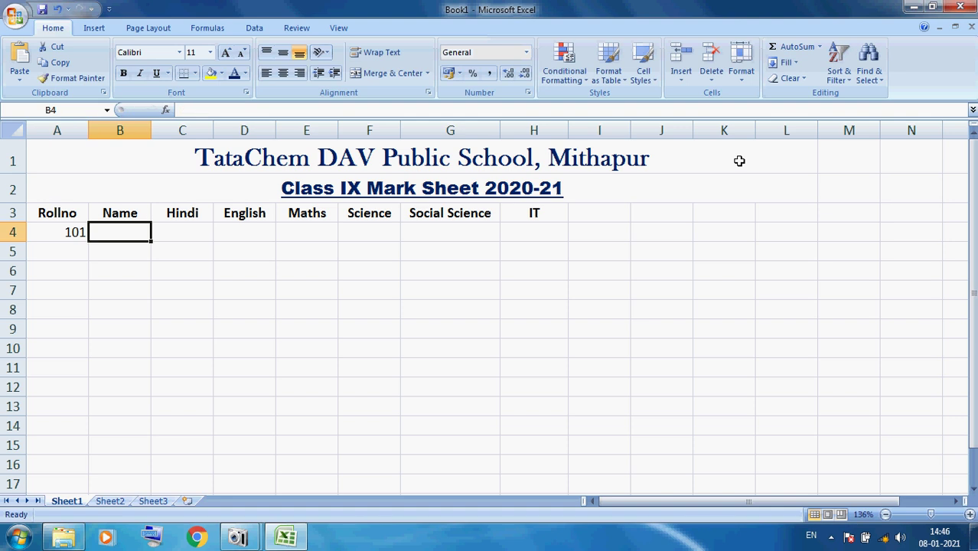
type("Amit")
key("Tab")
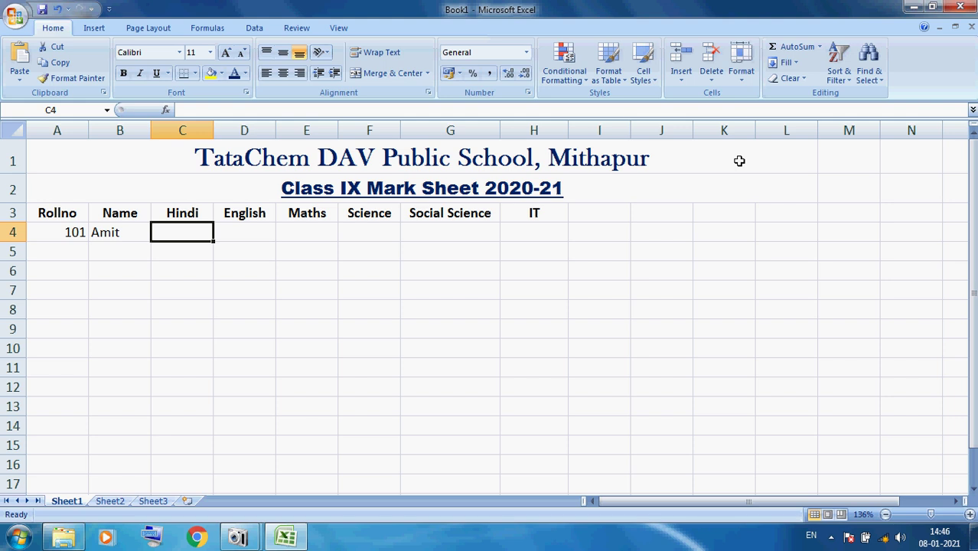
Enter the first student's marks in row 4: Hindi 85, English 75 and Maths 95
type("85")
key("Tab")
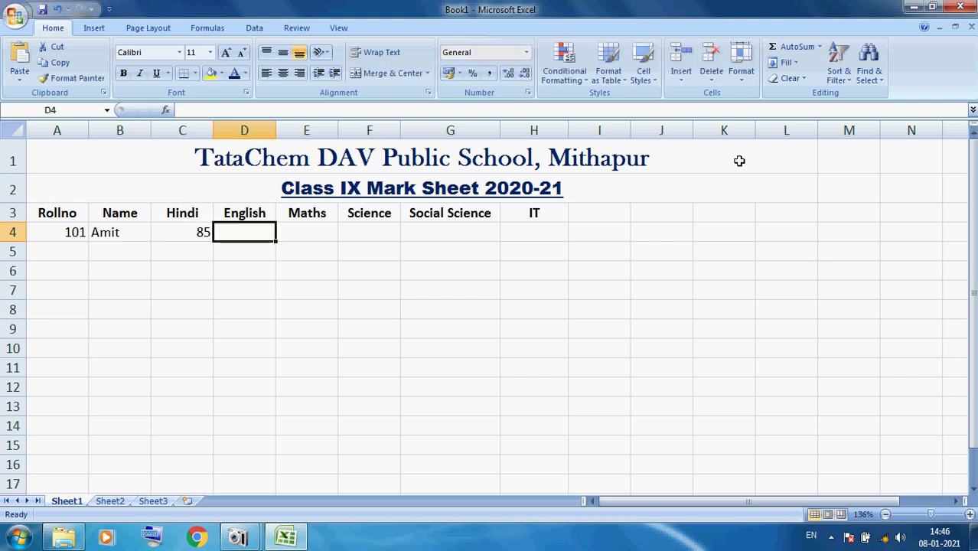
type("75")
key("Tab")
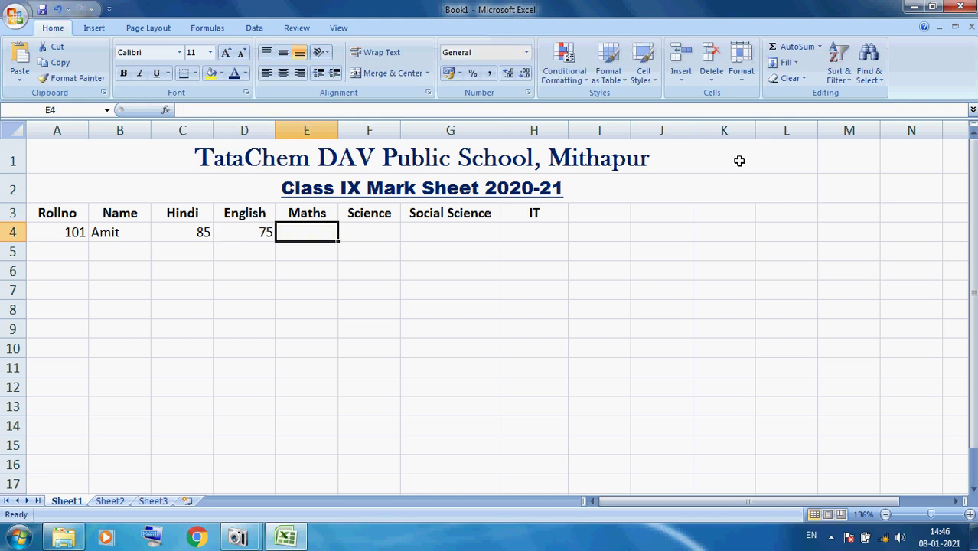
type("95")
key("Tab")
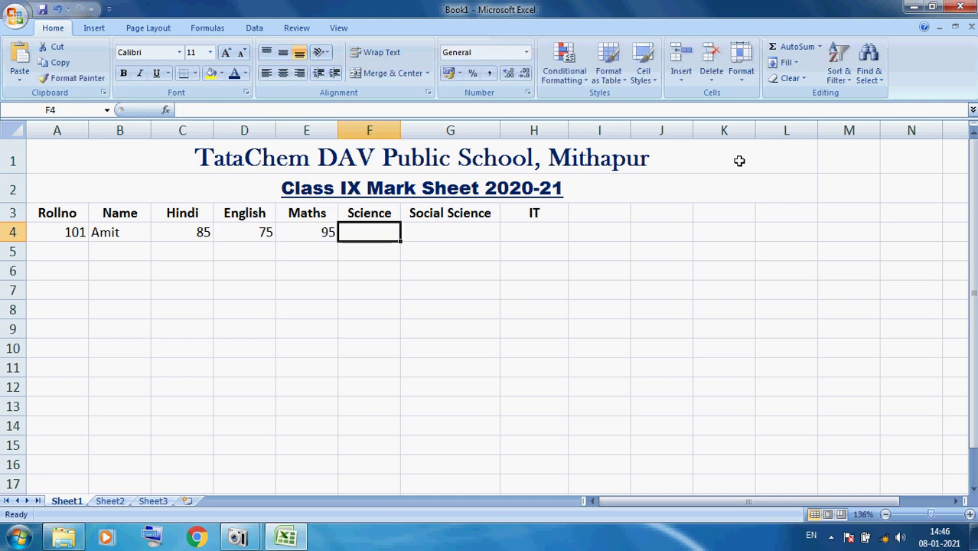
Enter the first student's remaining marks in row 4: Science 65, Social Science 85 and IT 100
type("65")
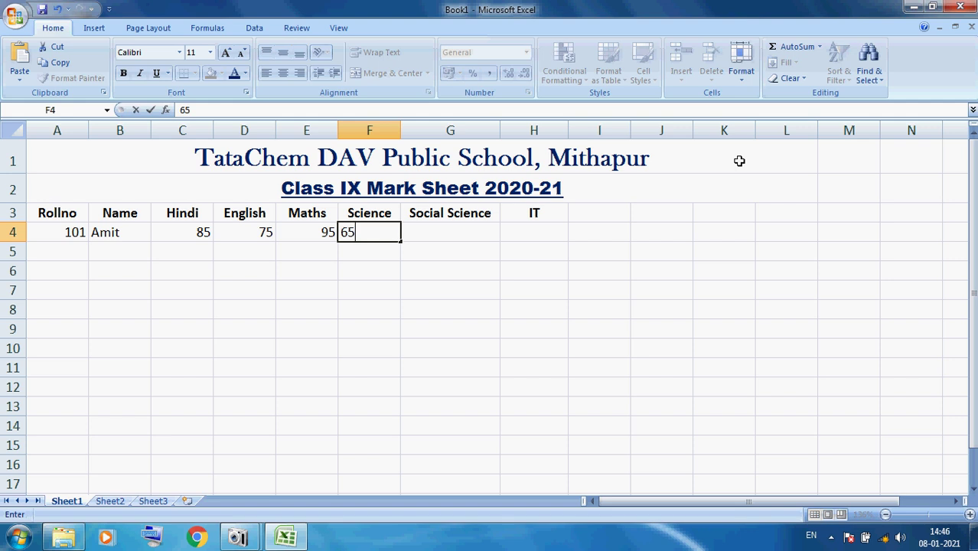
key("Tab")
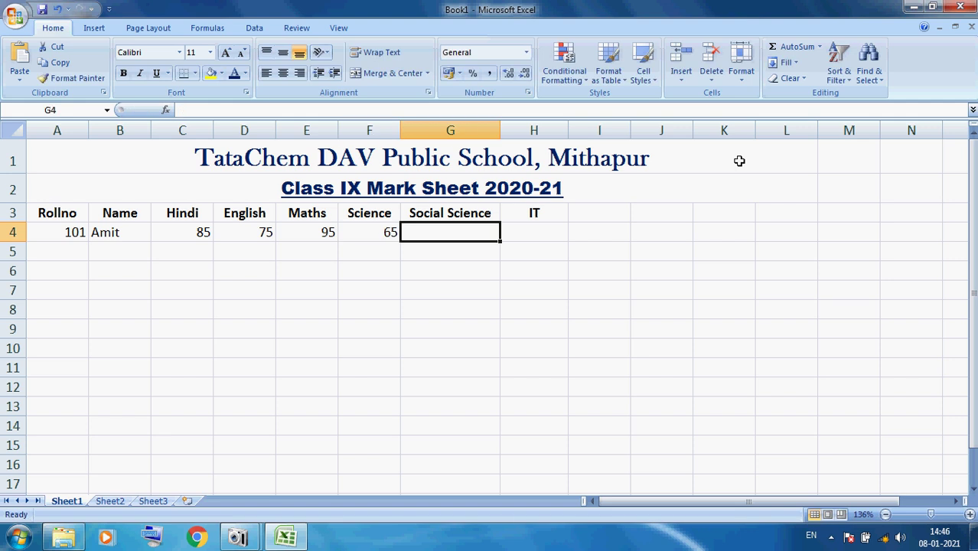
type("85")
key("Tab")
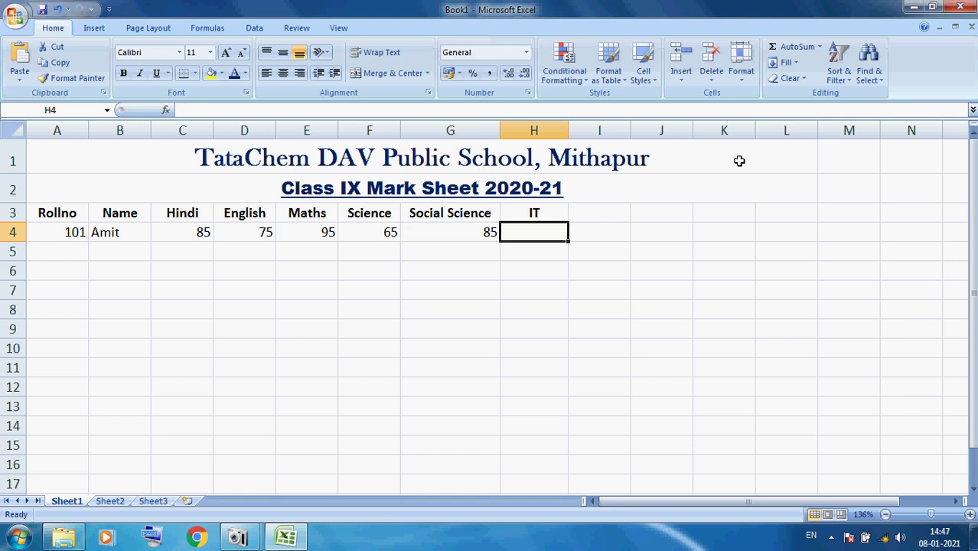
type("100")
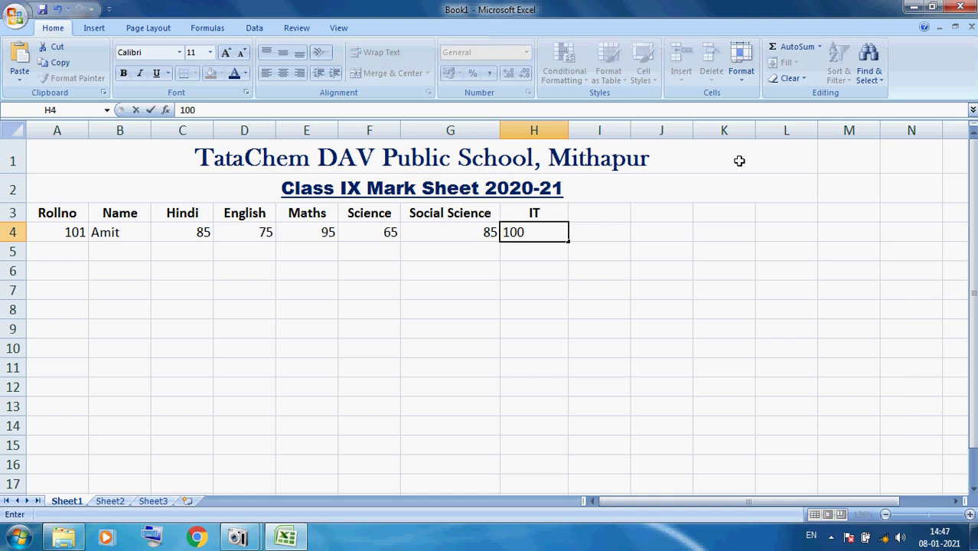
key("Tab")
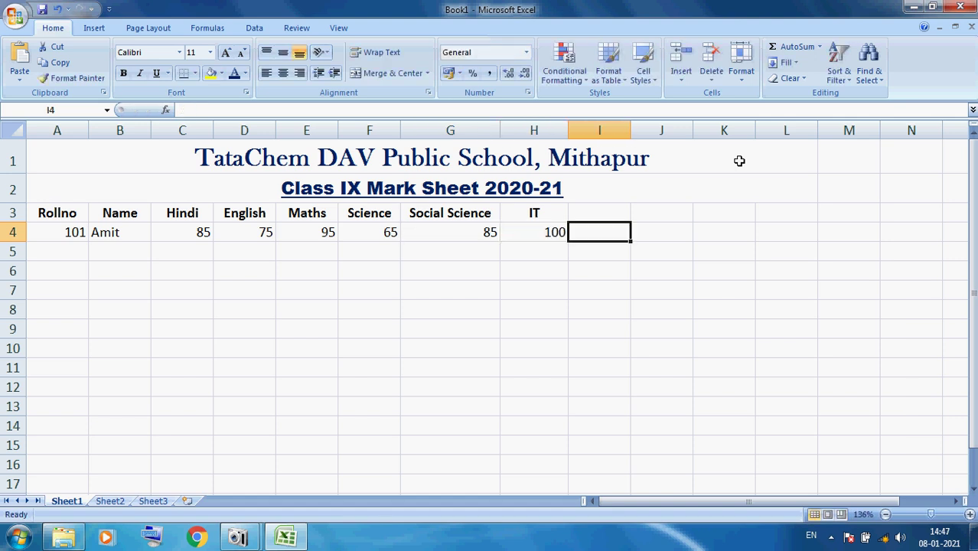
Add the column heading "Total" in cell I3
key("Up")
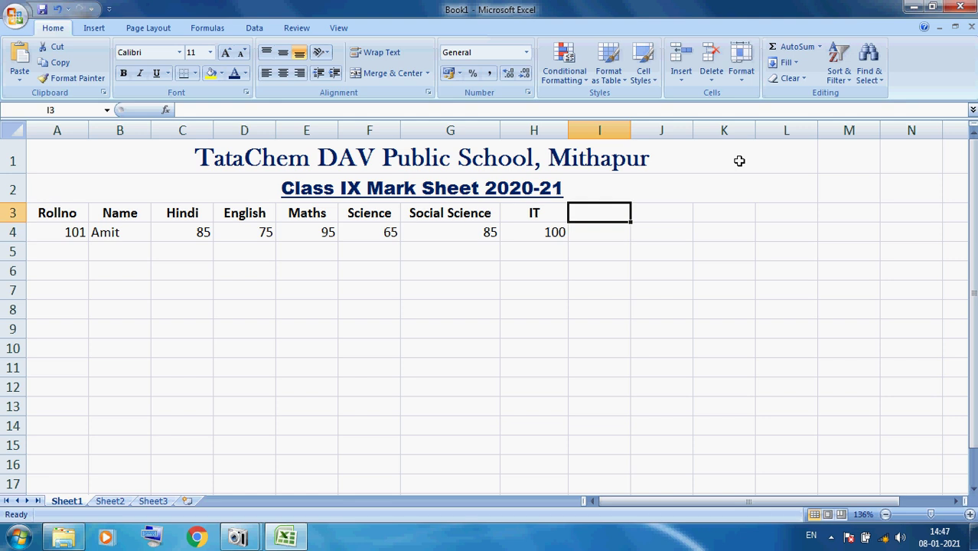
type("Total")
key("Return")
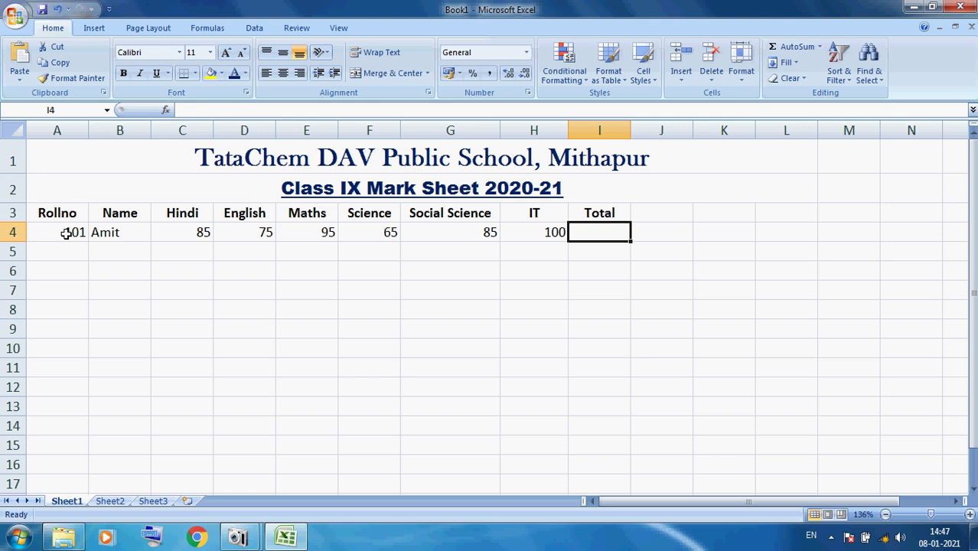
Center the first student's entries in cells A4 through H4
left_click_drag(66, 234, 544, 231)
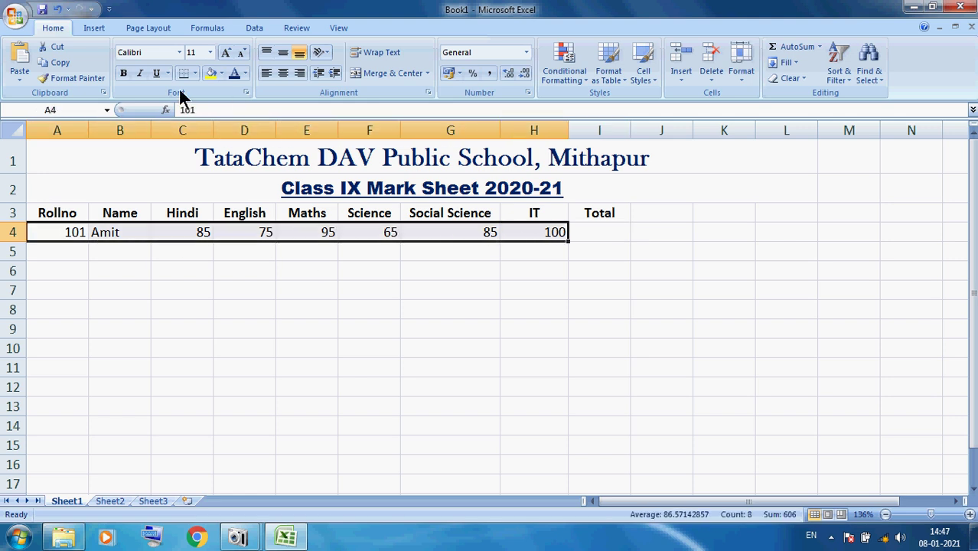
left_click(282, 72)
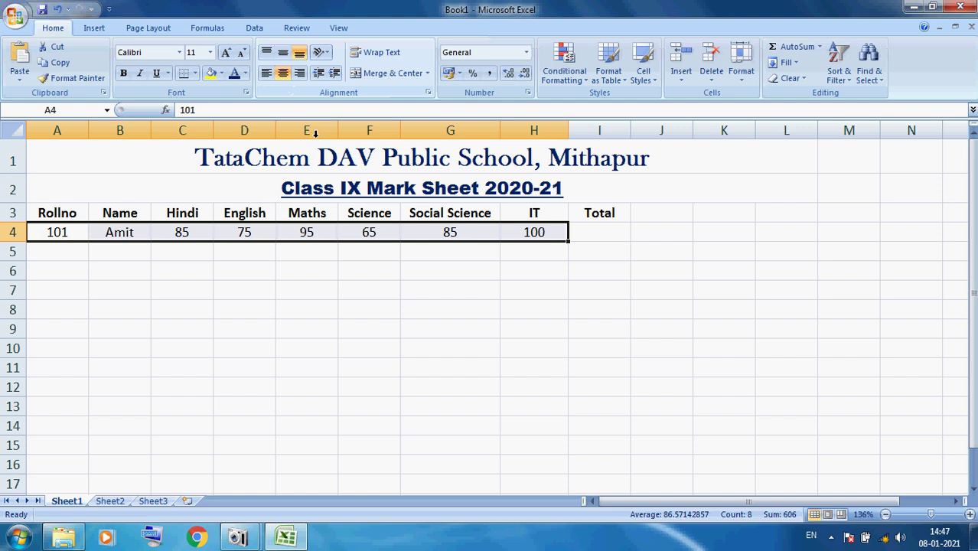
left_click(460, 266)
left_click(590, 234)
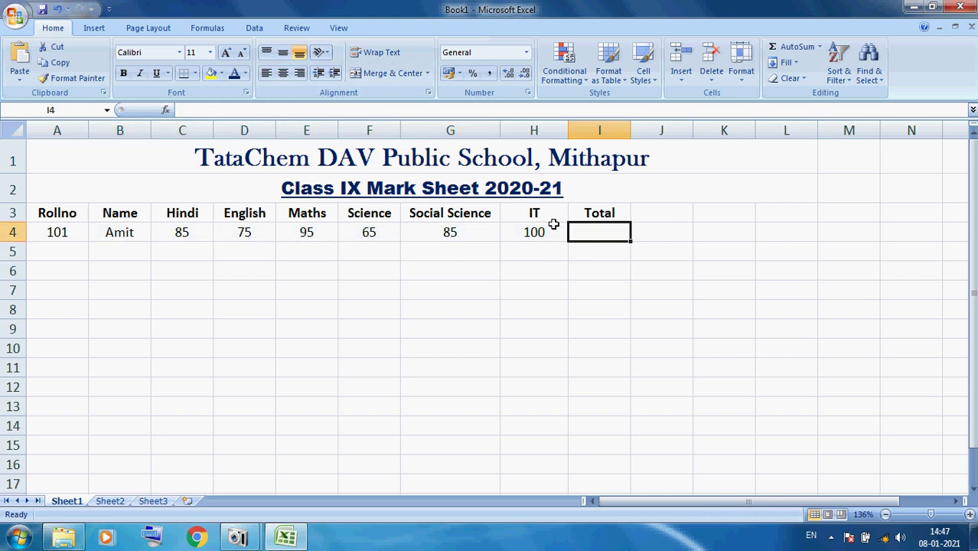
left_click(182, 232)
left_click(235, 233)
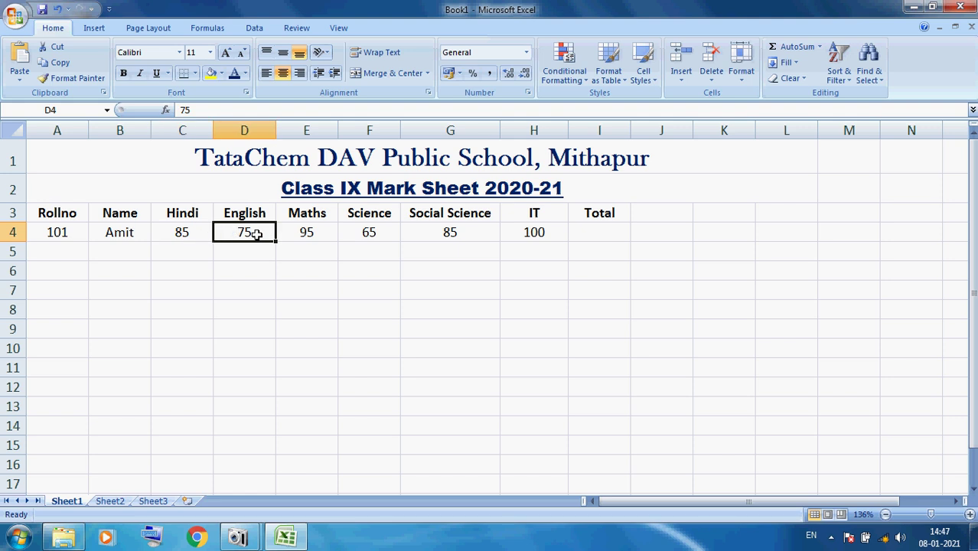
left_click(306, 232)
left_click(368, 232)
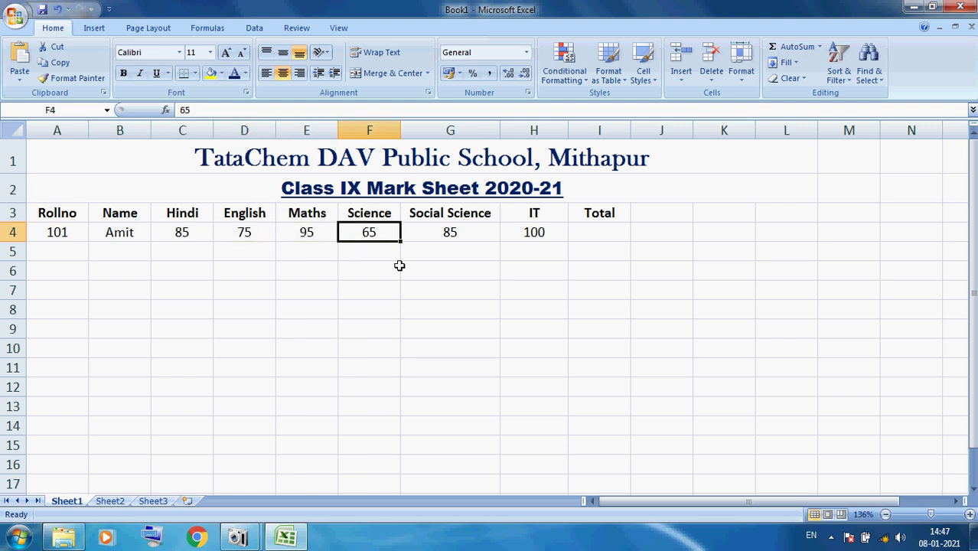
left_click(463, 234)
left_click(536, 237)
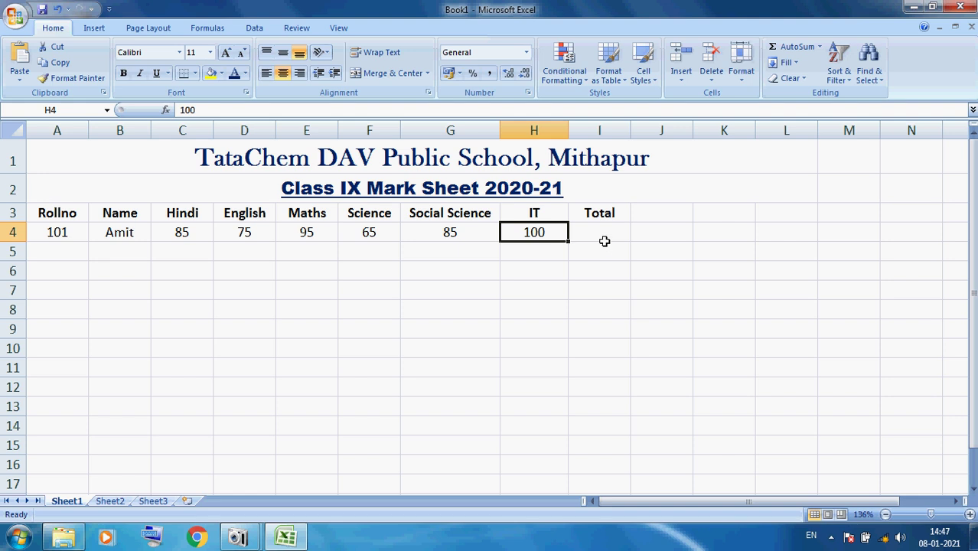
Calculate the first student's total in cell I4 with the formula =SUM(C4:H4)
left_click(604, 241)
type("=")
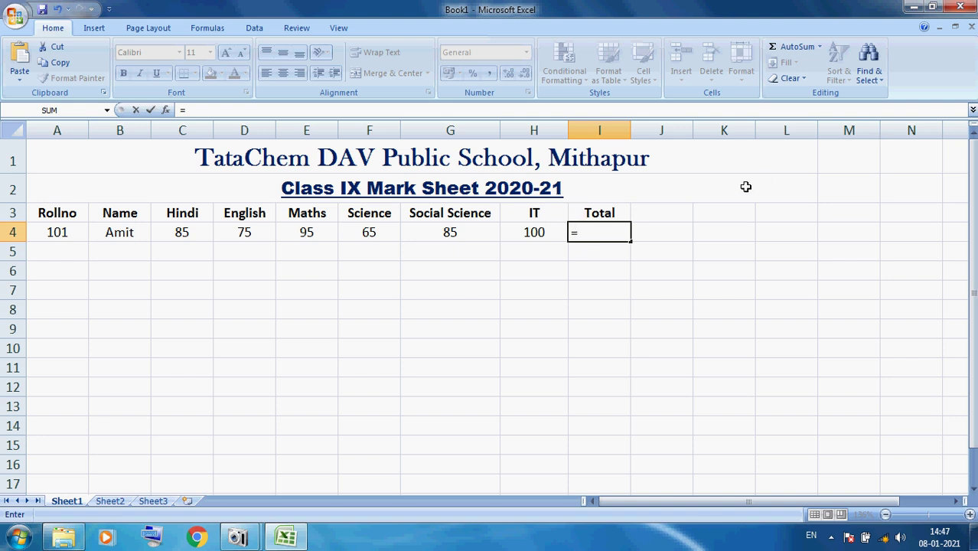
type("sum")
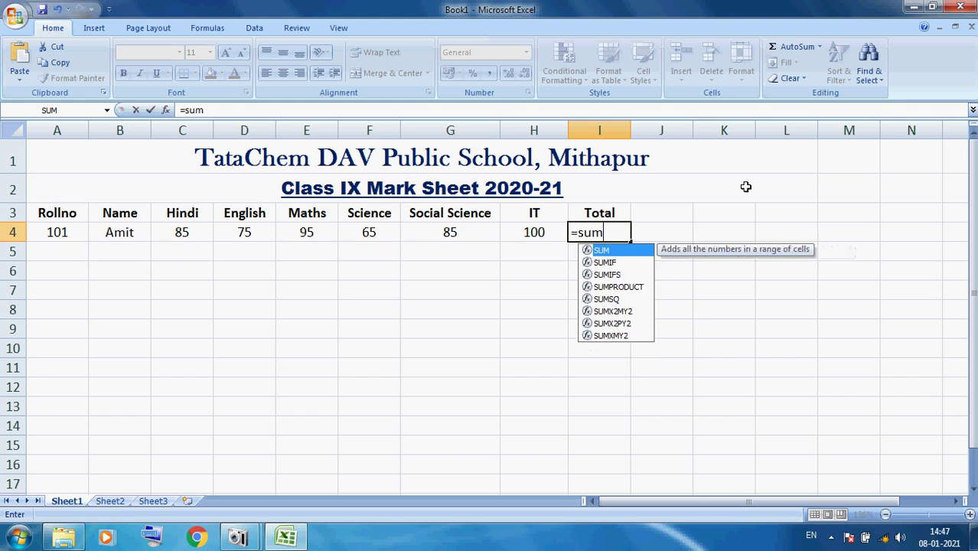
type("(")
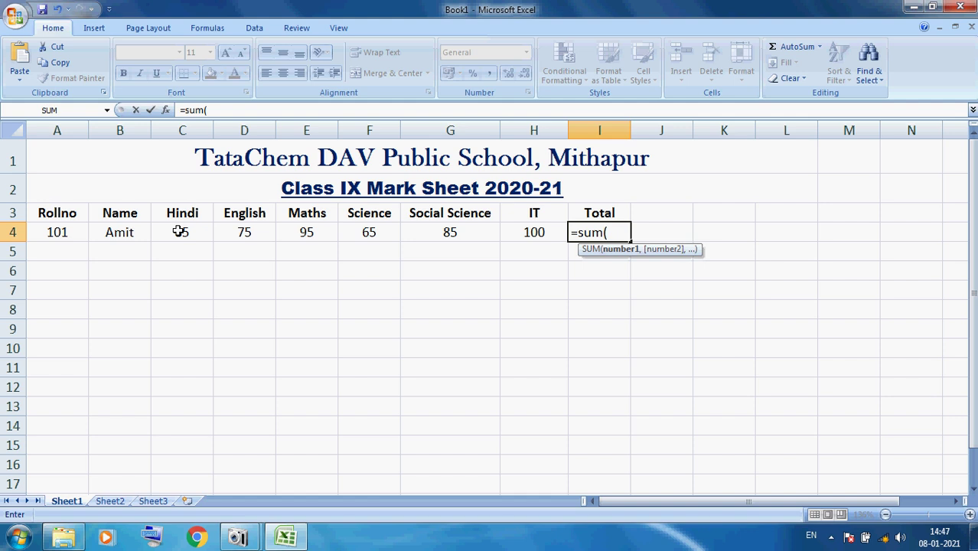
left_click_drag(179, 231, 541, 236)
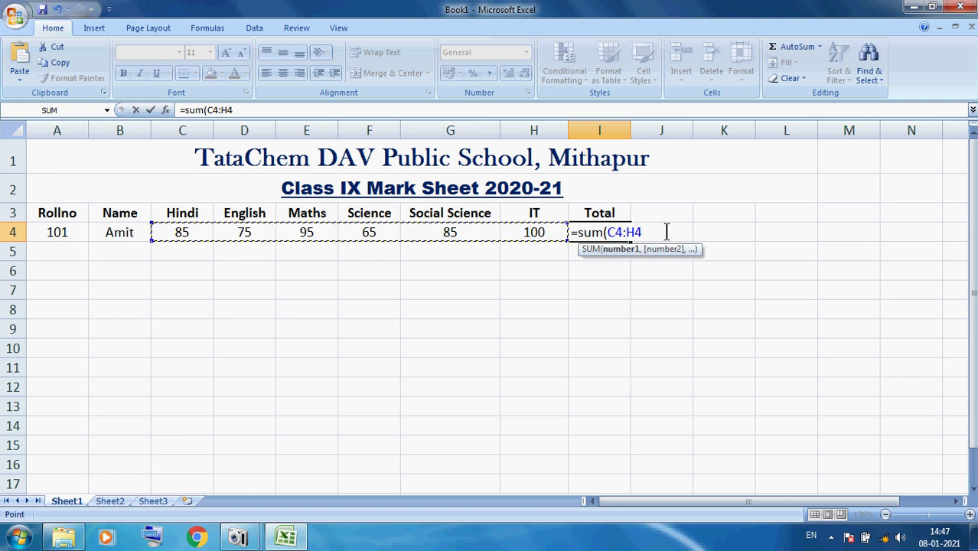
type(")")
key("Return")
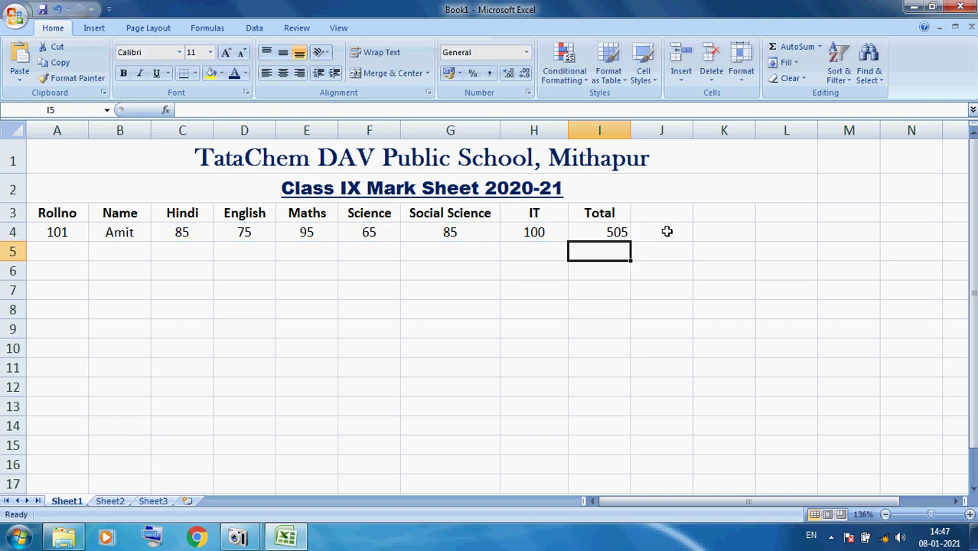
key("Up")
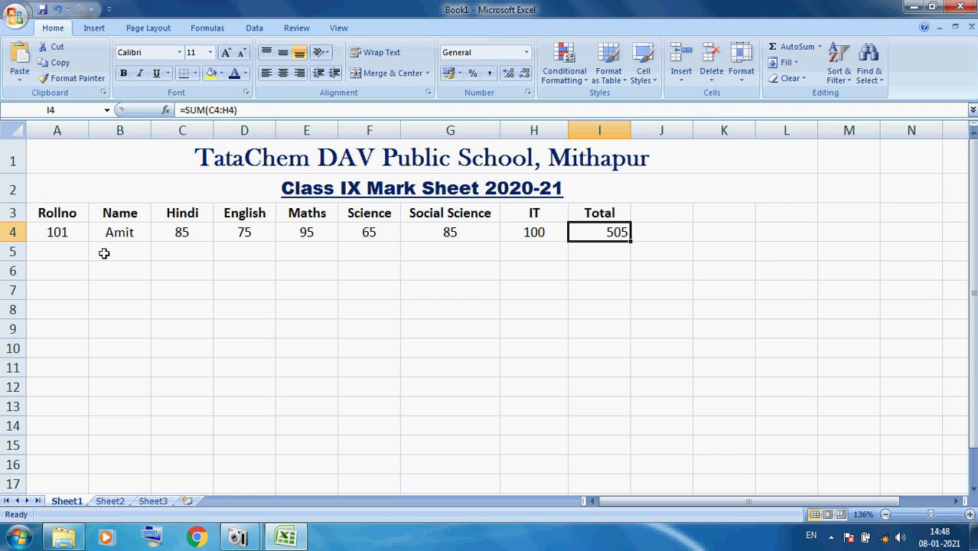
left_click(48, 255)
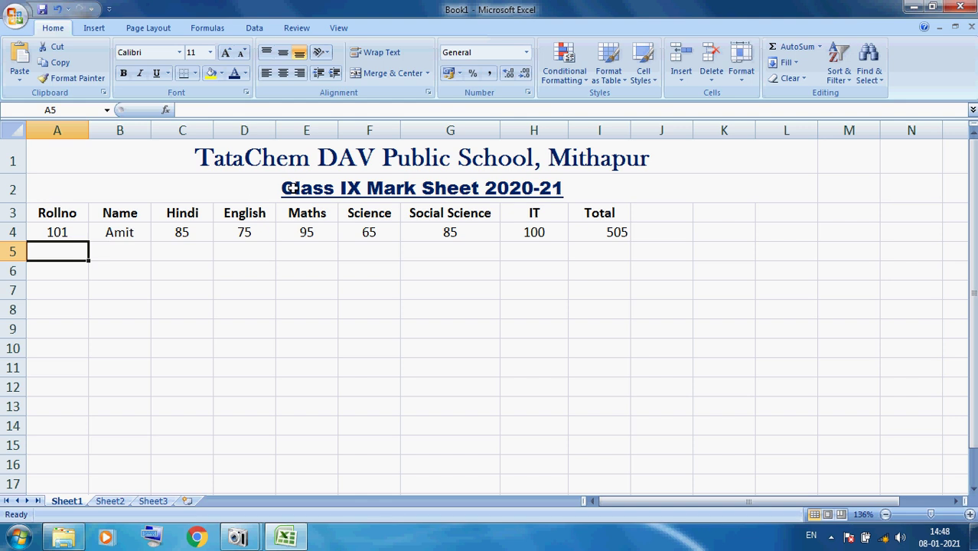
Enter the second student's roll number 102 and name in cells A5 and B5
type("102")
key("Tab")
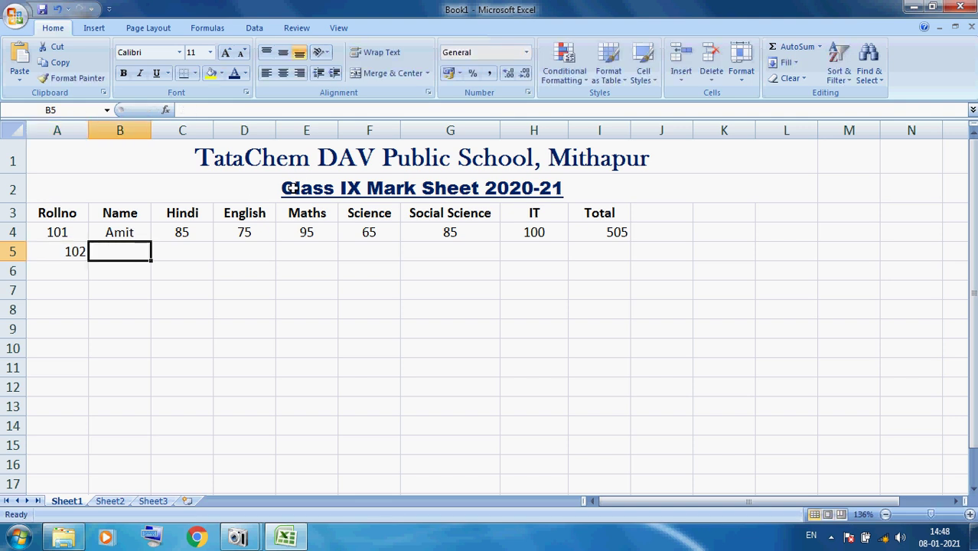
type("Akash")
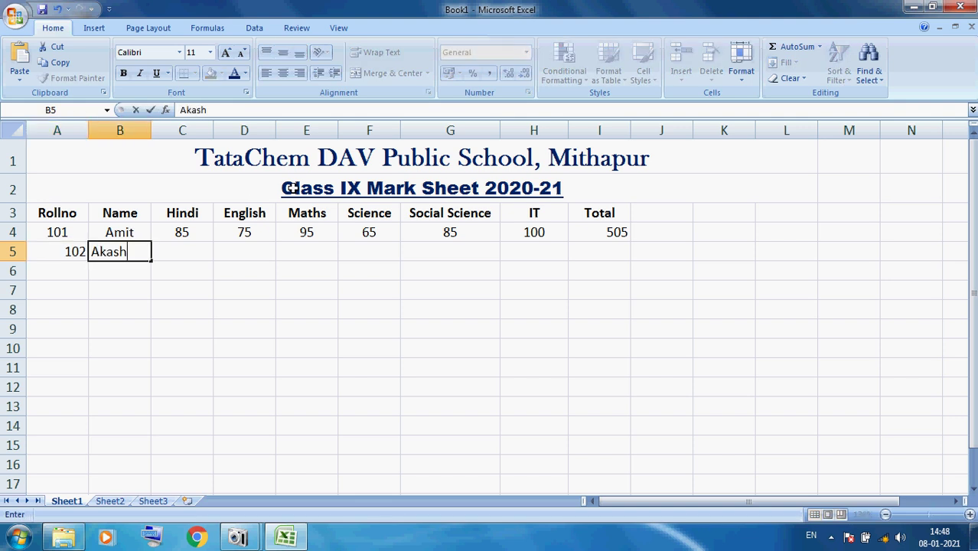
key("Tab")
Enter the second student's first marks in row 5: Hindi 74, English 96 and Maths 82
type("74")
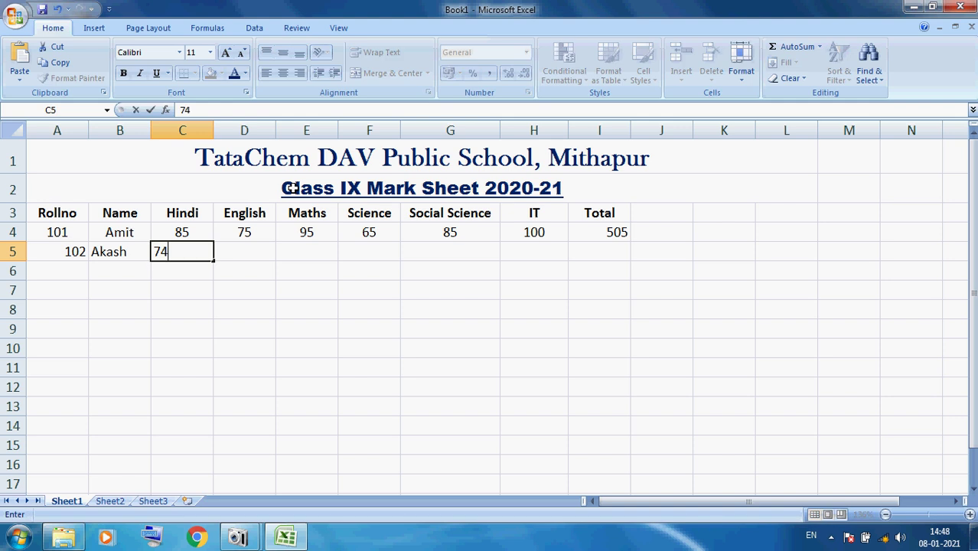
key("Tab")
type("96")
key("Tab")
type("82")
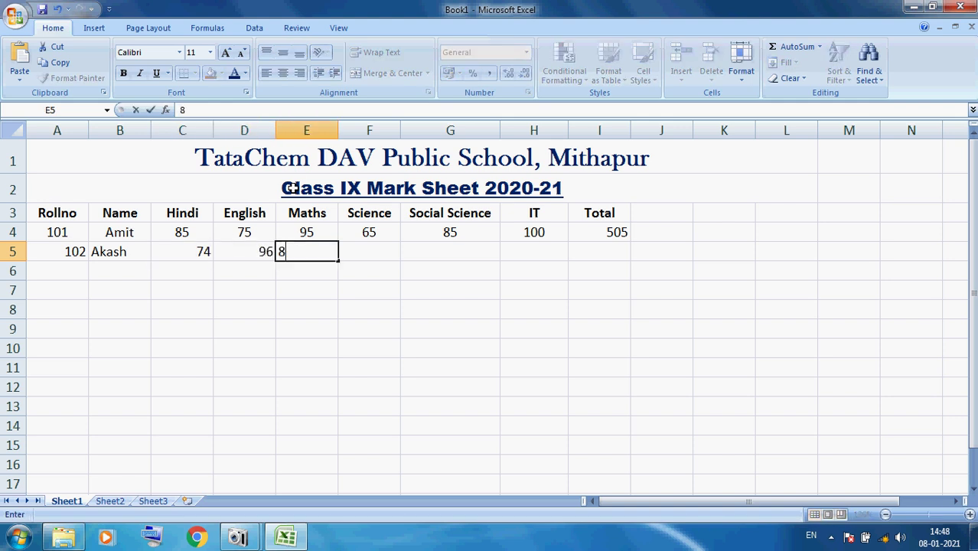
key("Tab")
Enter the second student's Science 52, Social Science 56 and IT 95 in row 5, and center cells A5 through I5
type("52")
key("Tab")
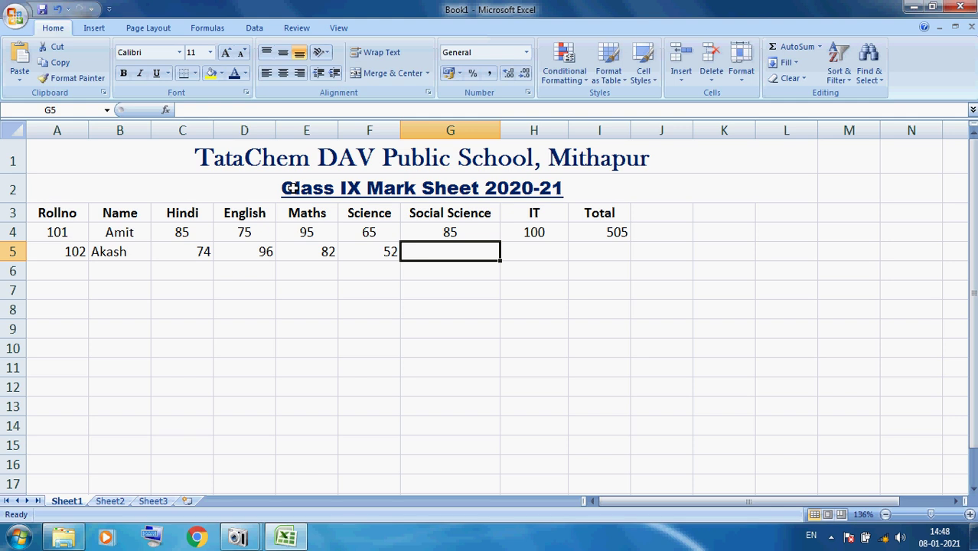
type("56")
key("Tab")
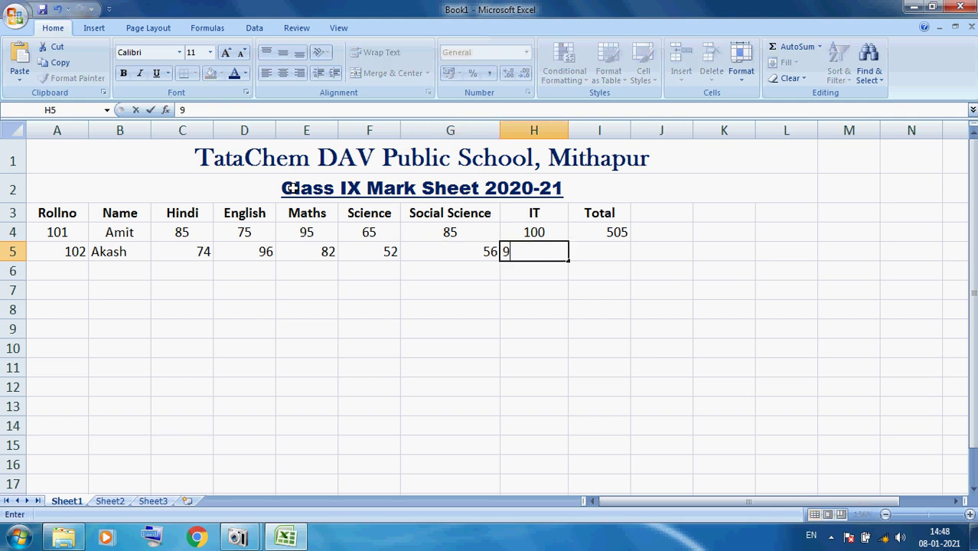
type("95")
key("Tab")
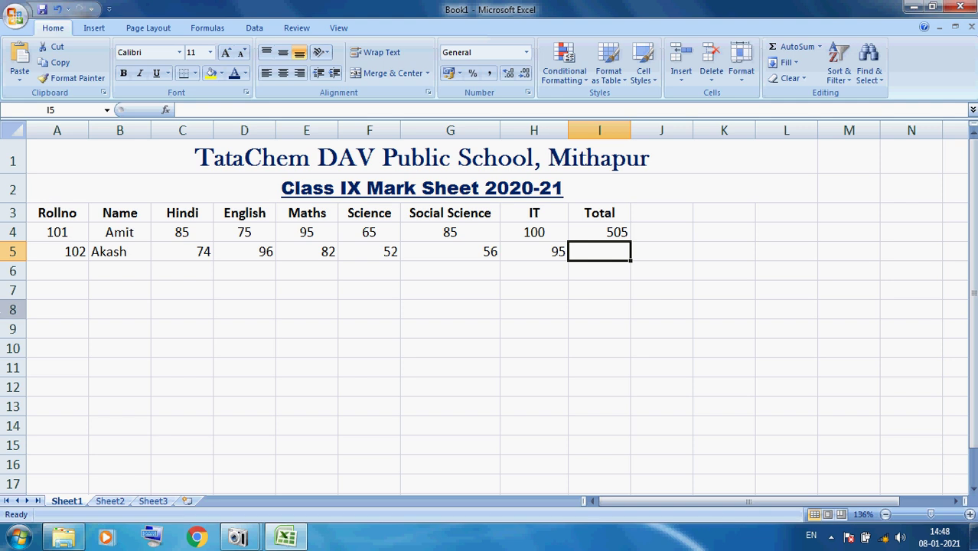
left_click_drag(65, 252, 574, 250)
left_click(283, 73)
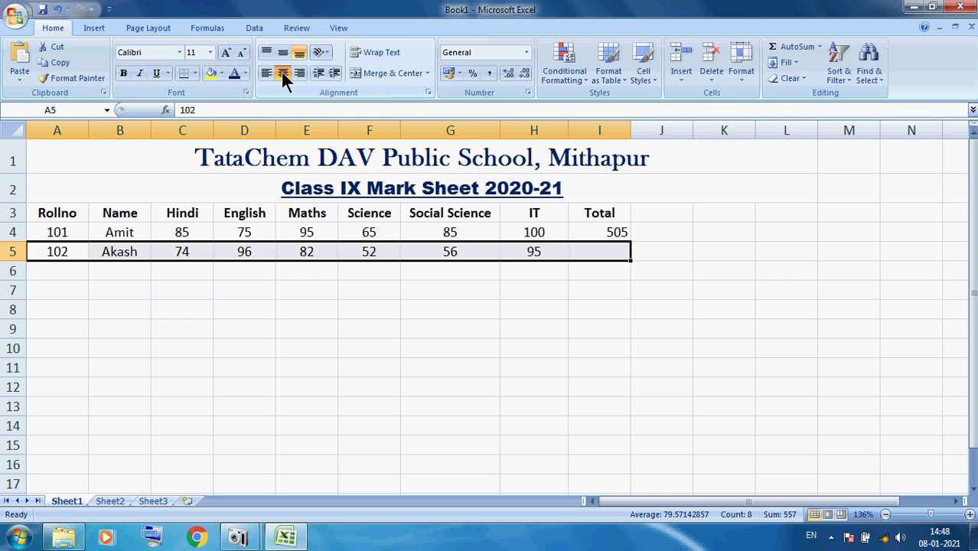
Calculate the second student's total in cell I5 with the formula =SUM(C5:H5)
left_click(594, 252)
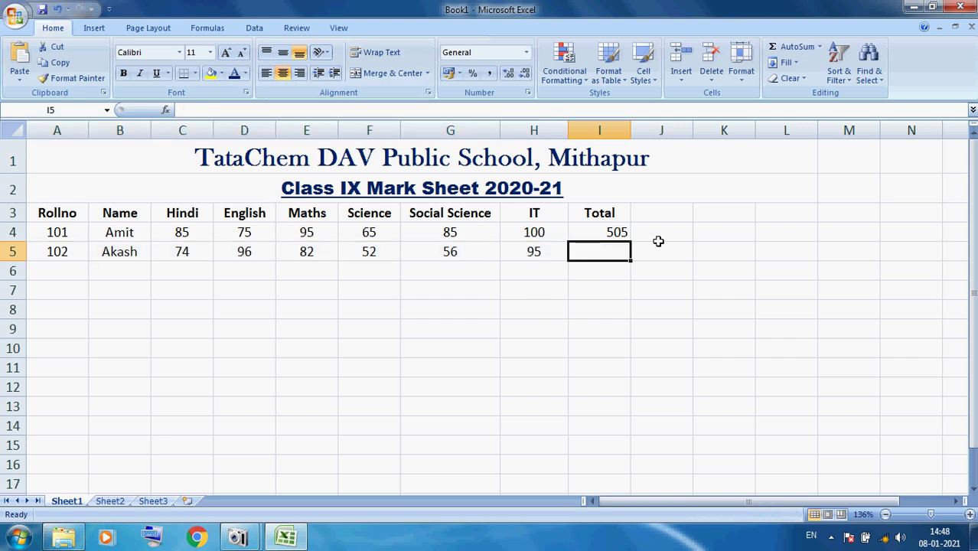
type("=")
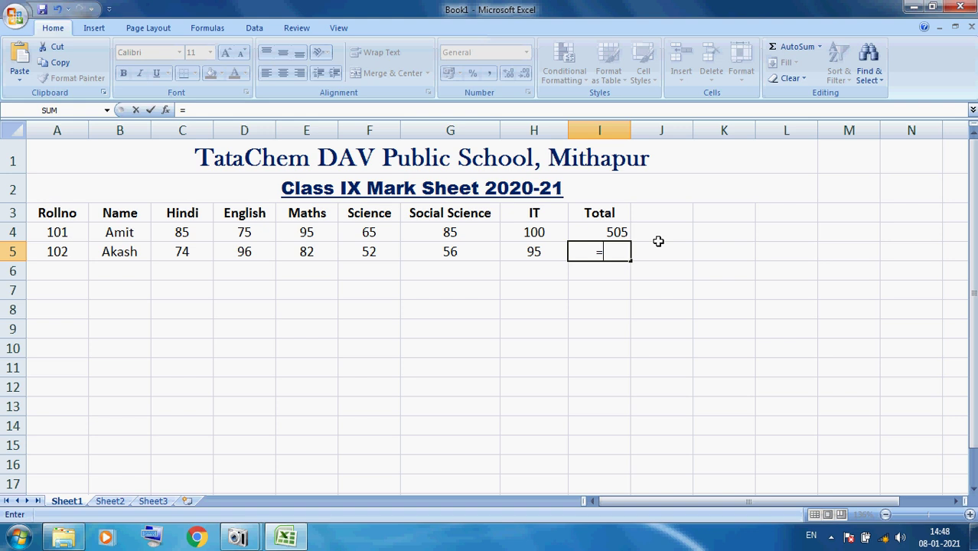
type("sum")
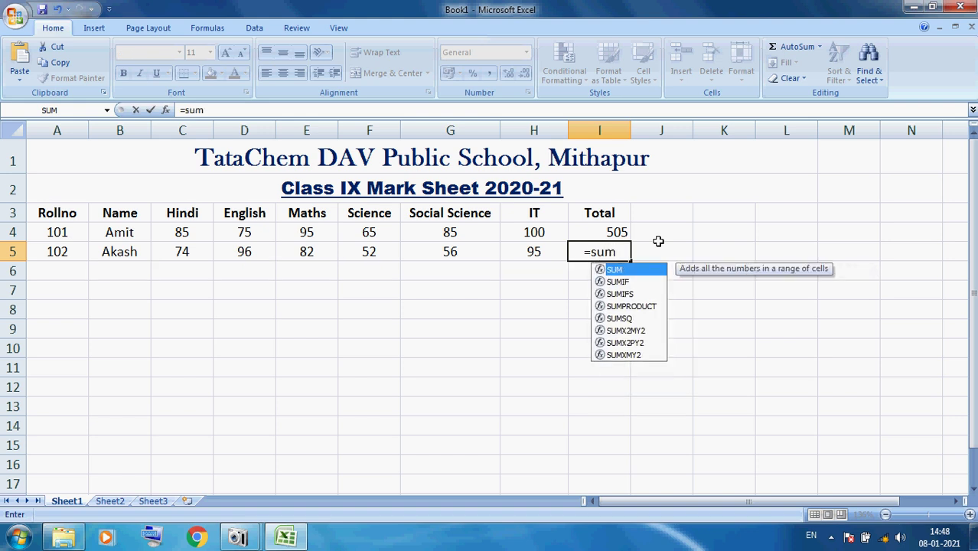
type("(")
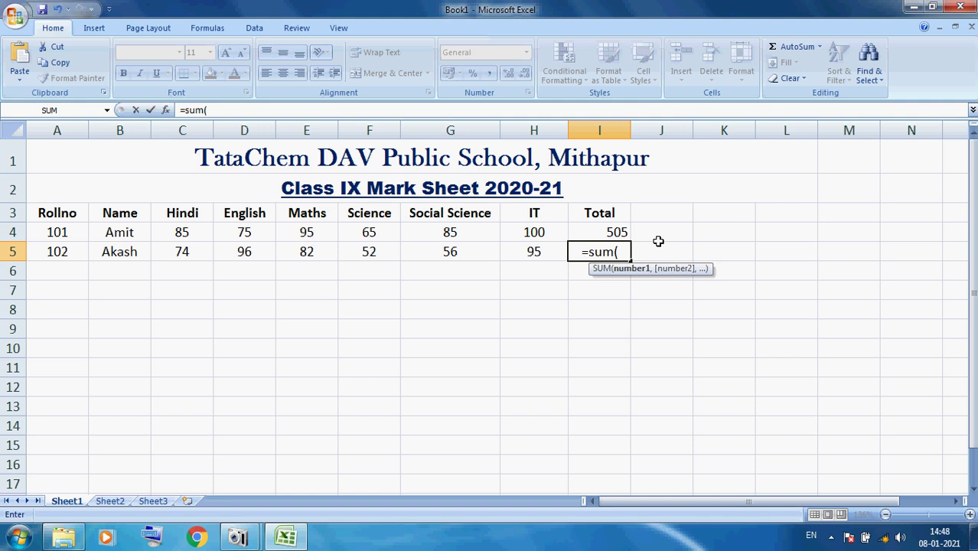
left_click_drag(182, 252, 509, 261)
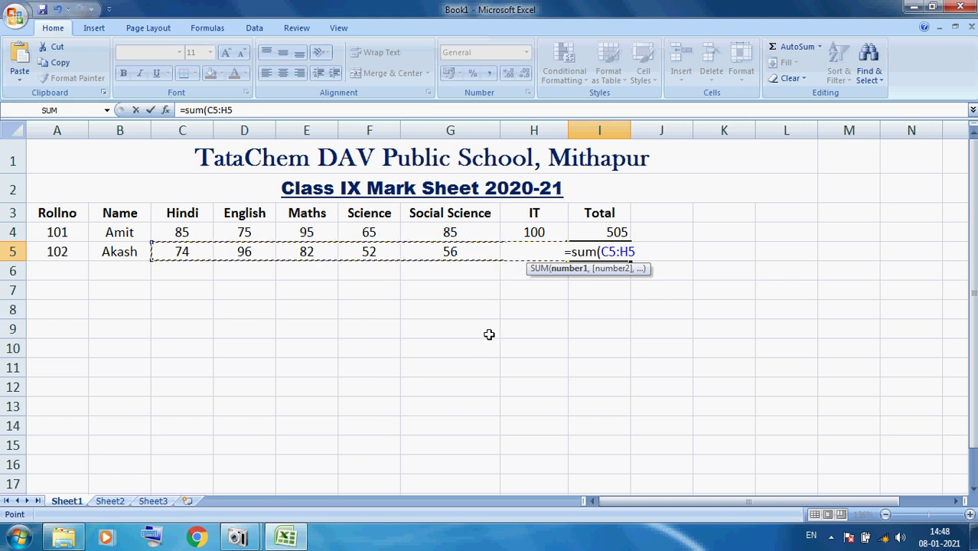
key("Return")
key("Up")
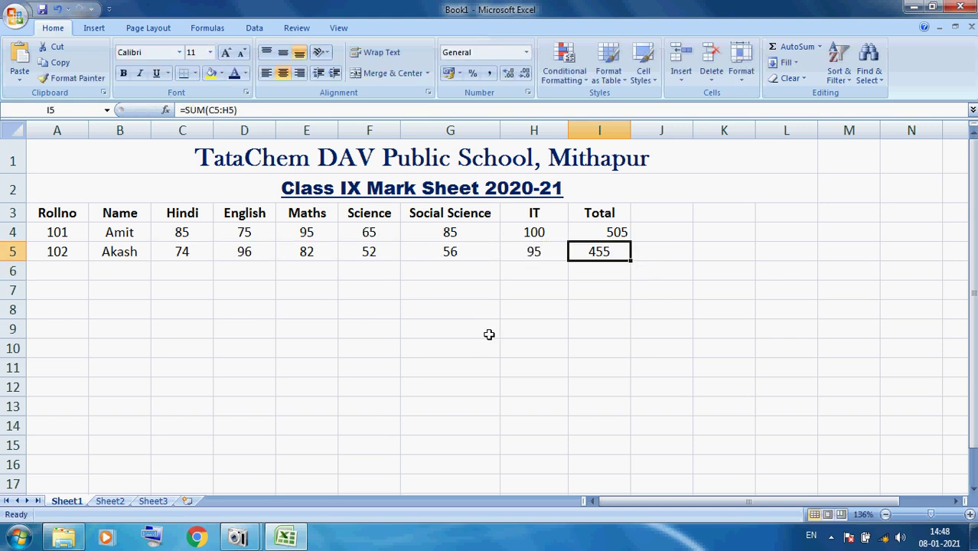
Center the totals of the first two students in cells I4 and I5
left_click(594, 238)
left_click_drag(594, 238, 594, 253)
left_click(283, 74)
left_click_drag(284, 290, 284, 303)
Enter the third student's roll number 103 and name in cells A6 and B6
left_click(43, 269)
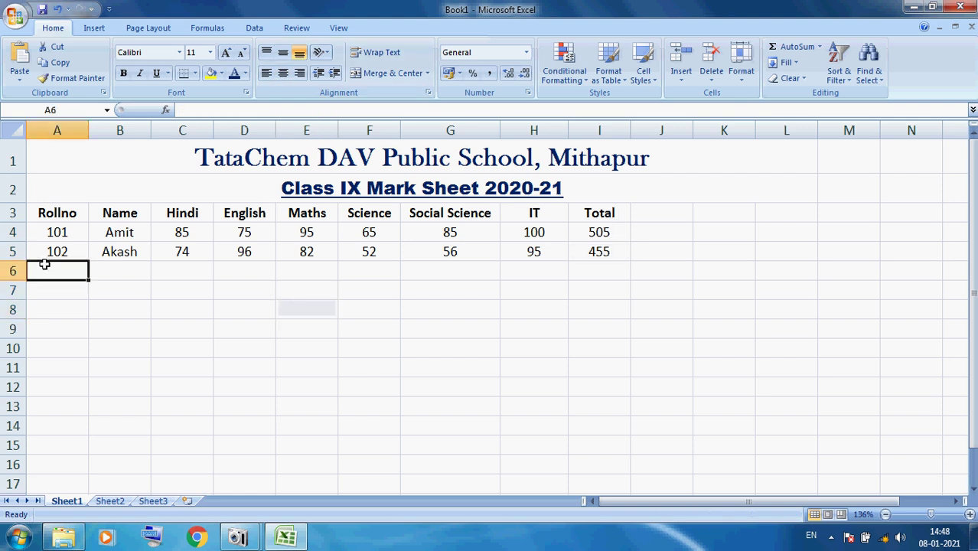
type("103")
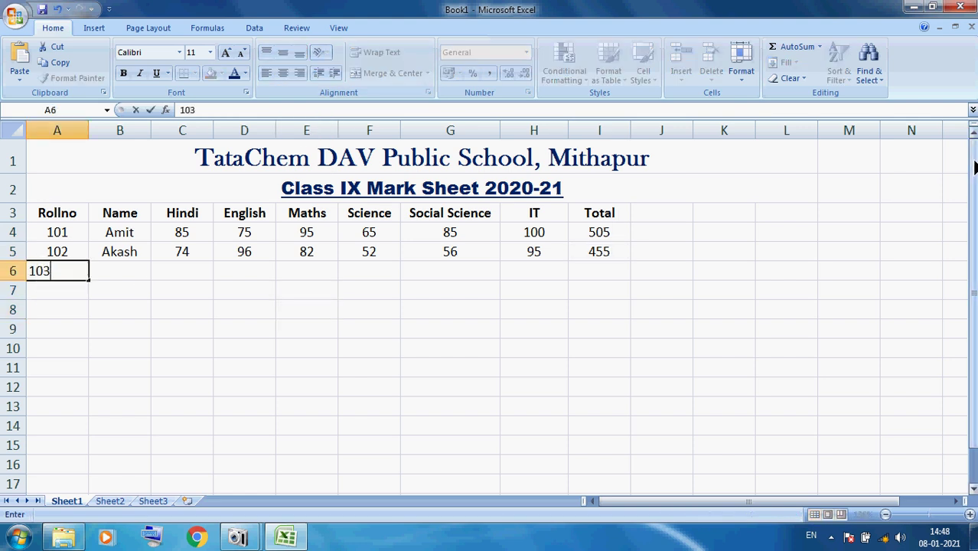
key("Tab")
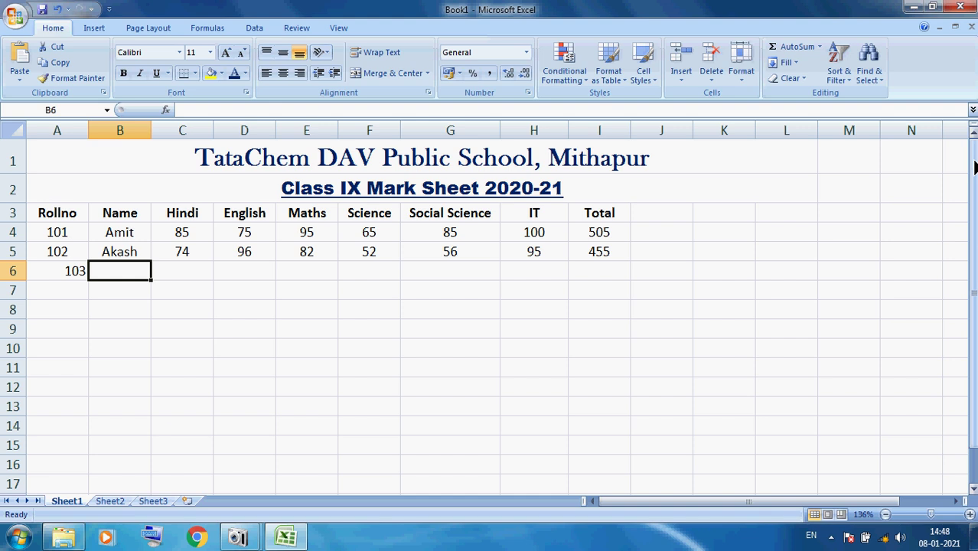
type("Rohit")
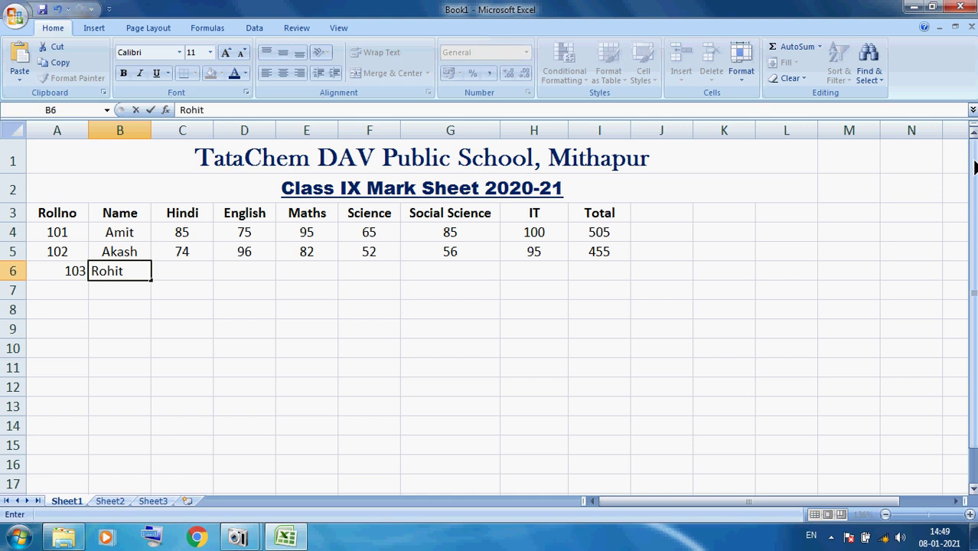
key("Return")
Enter the third student's first marks in row 6: Hindi 52, English 96 and Maths 74
key("Up")
key("Right")
key("Right")
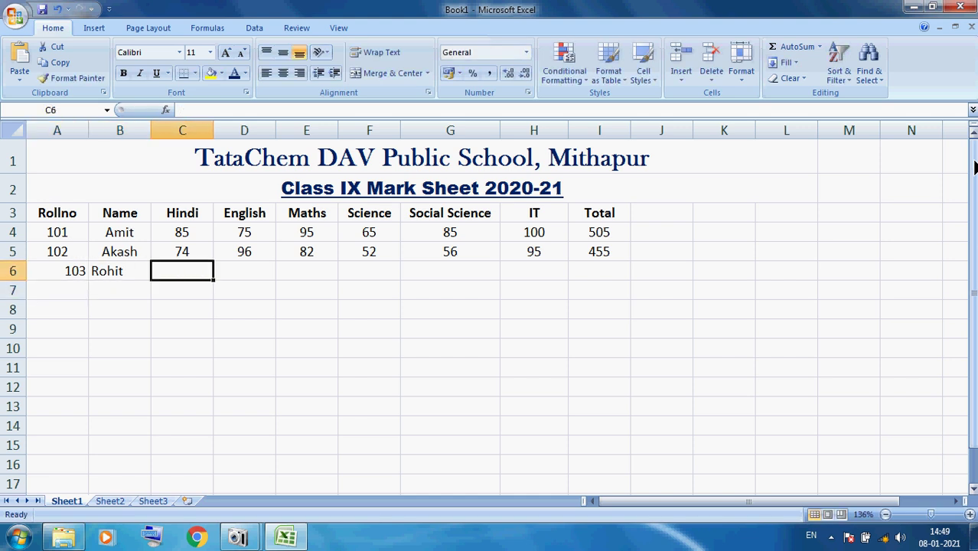
type("52")
key("Tab")
type("96")
key("Tab")
type("74")
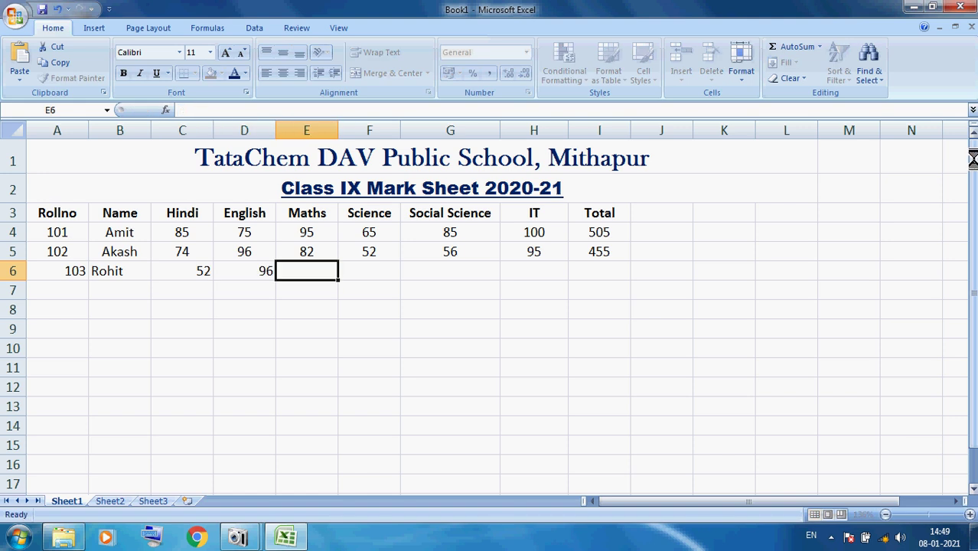
key("Tab")
Enter the third student's Science 56, Social Science 74 and IT 97 in row 6, and center cells A6 through H6
type("56")
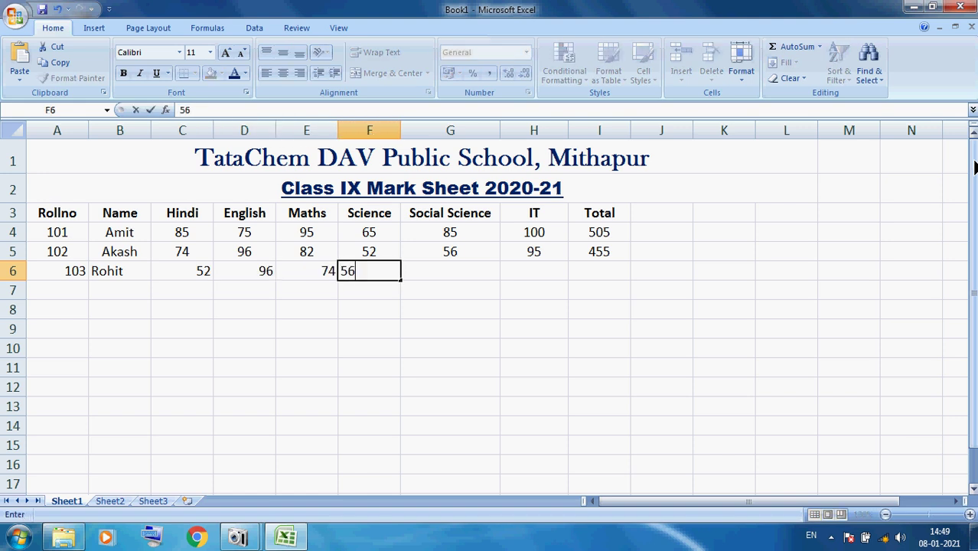
key("Tab")
type("74")
key("Tab")
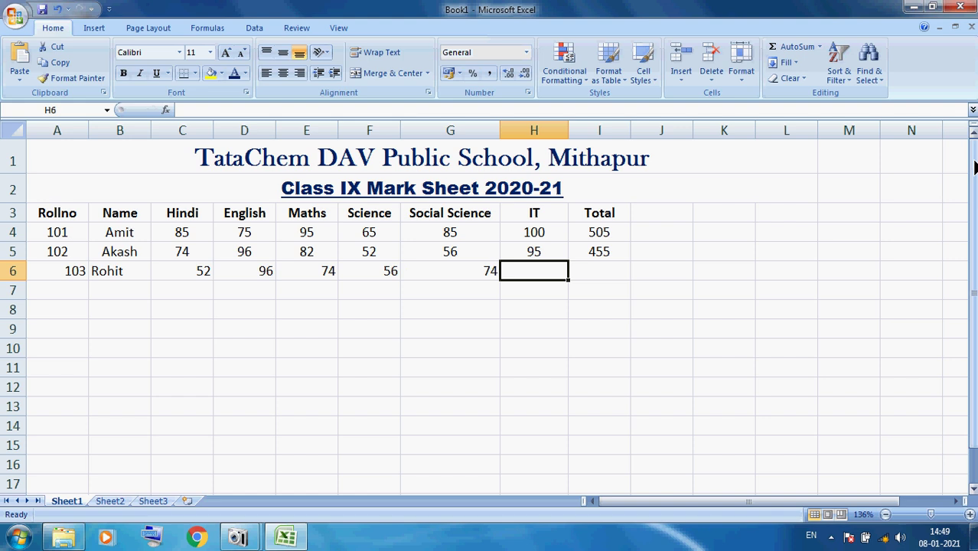
type("97")
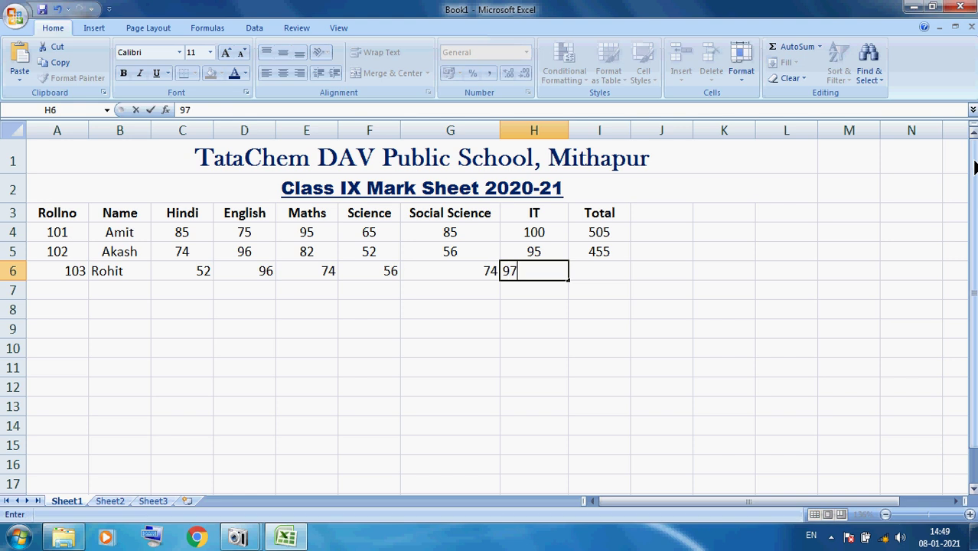
key("Tab")
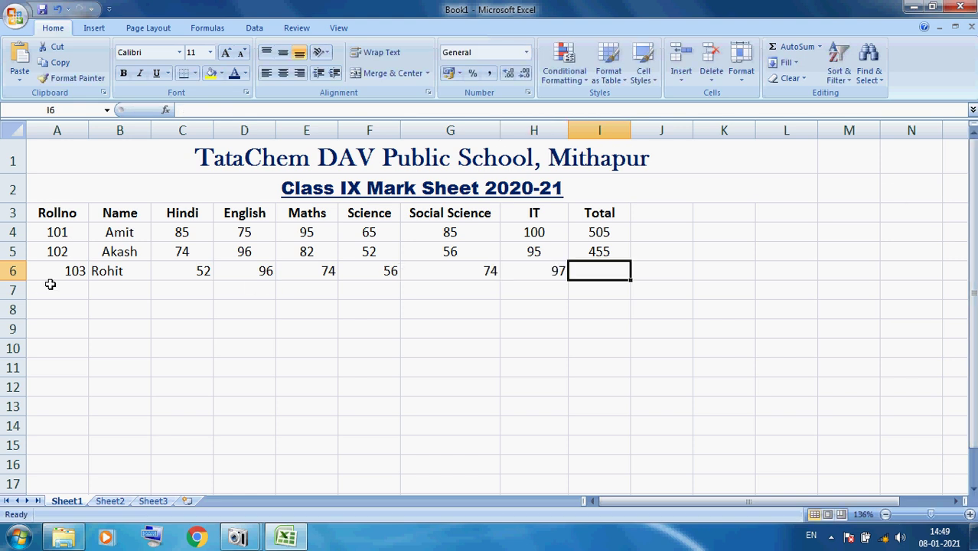
left_click_drag(50, 274, 528, 271)
left_click(282, 73)
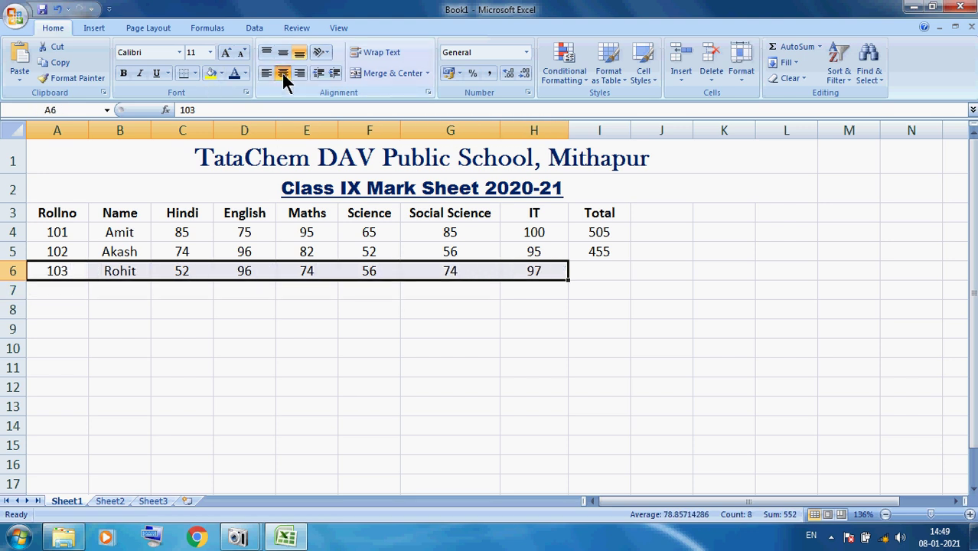
Calculate the third student's total in cell I6 with the formula =SUM(C6:H6) and center it
left_click(582, 276)
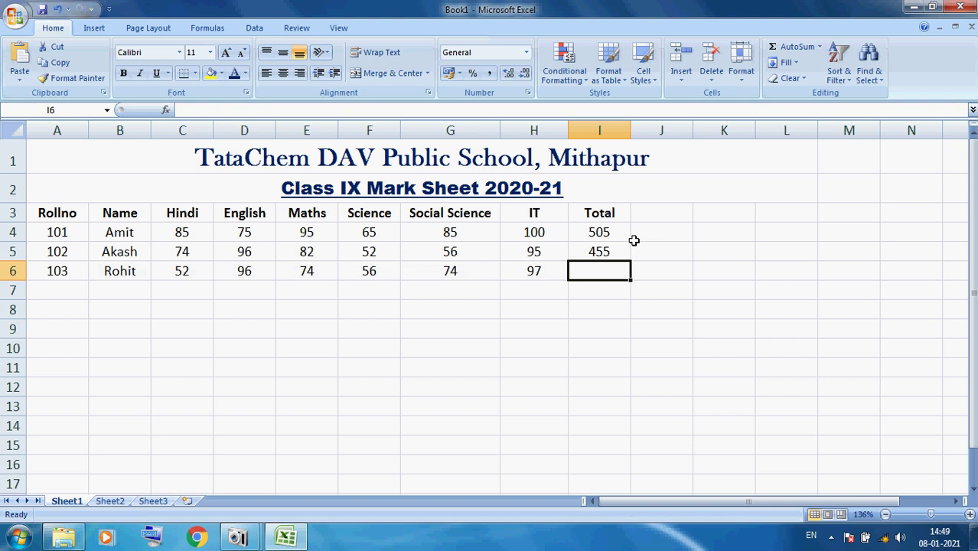
type("=sum(")
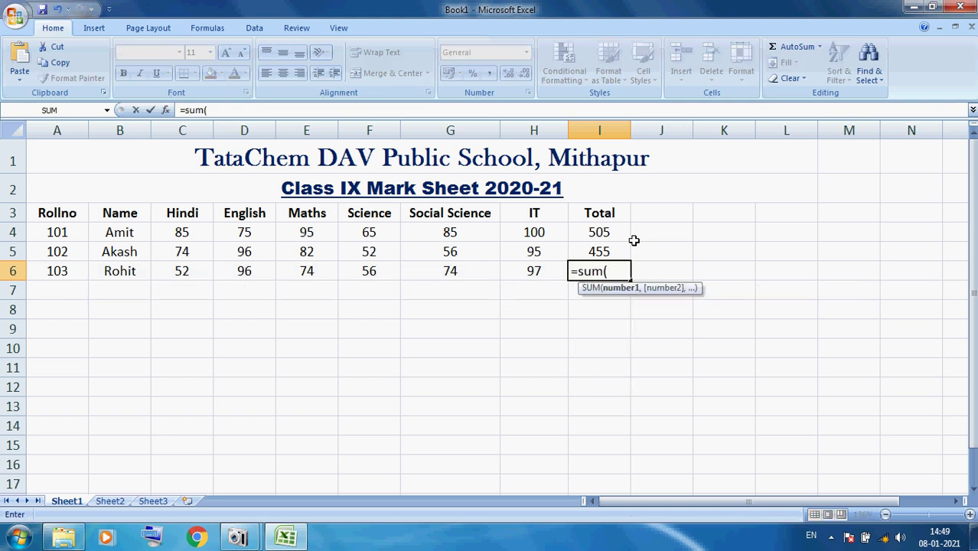
left_click(200, 272)
left_click_drag(201, 273, 501, 273)
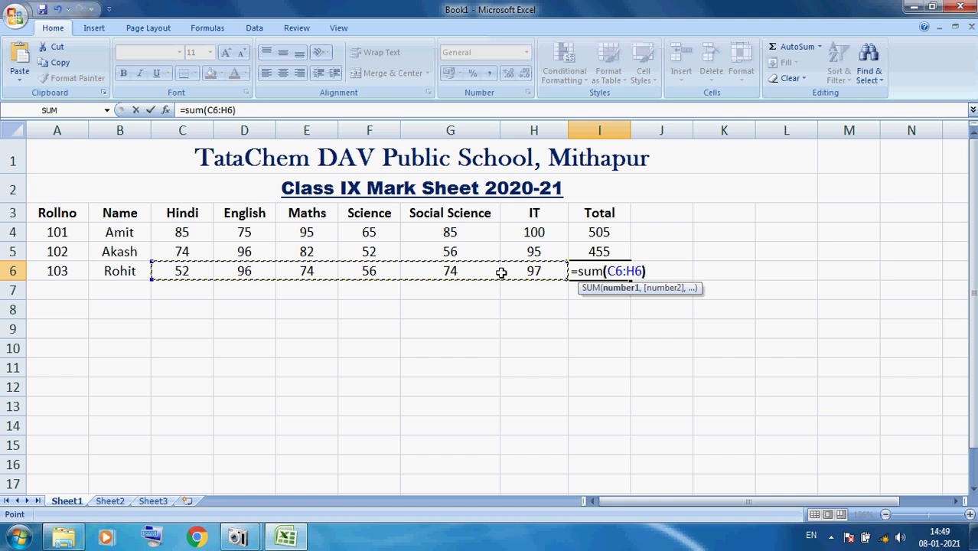
type(")")
key("Return")
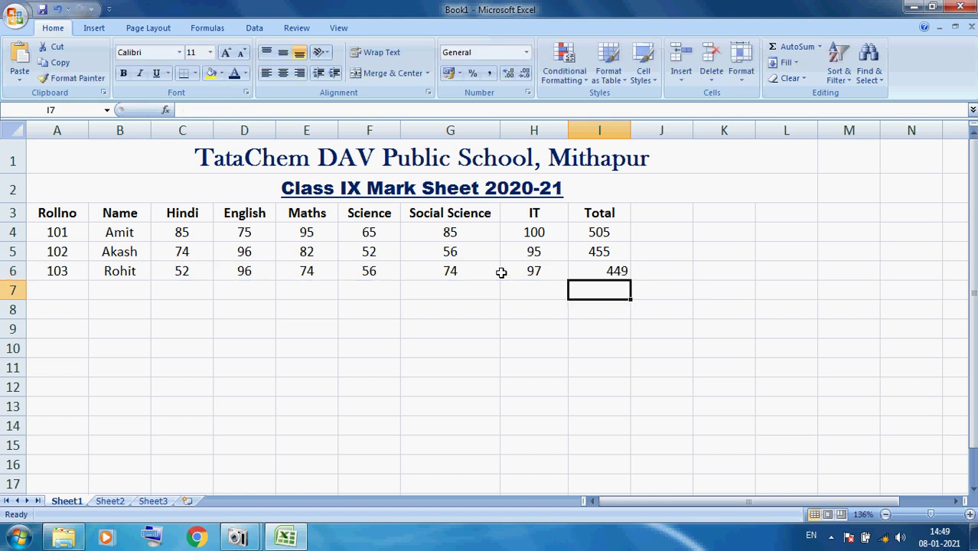
left_click(594, 268)
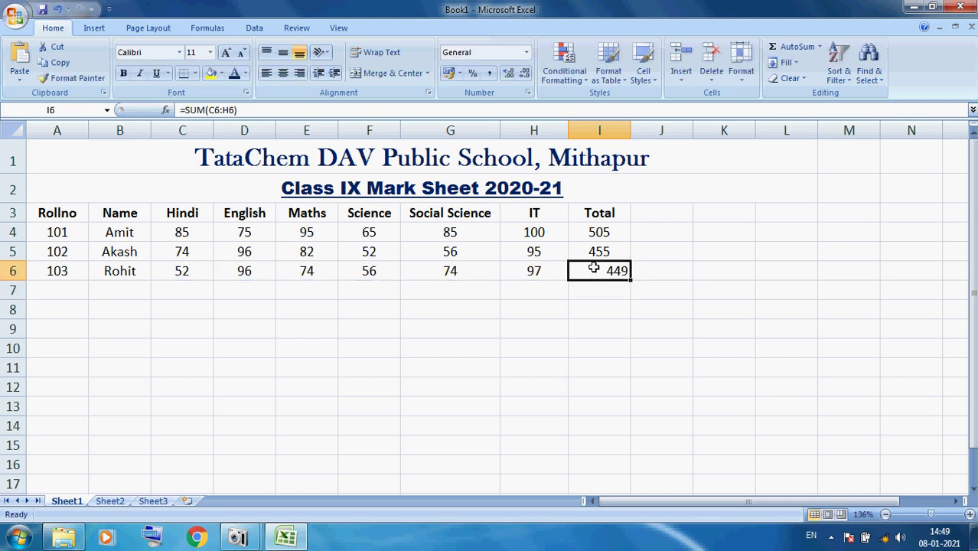
left_click(282, 73)
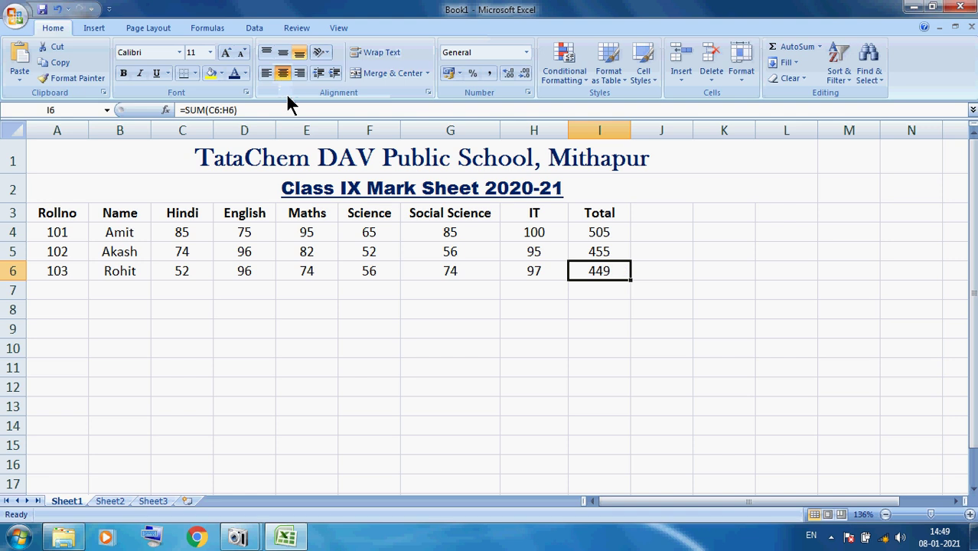
Enter the fourth student's roll number 104 and name in cells A7 and B7
left_click(57, 292)
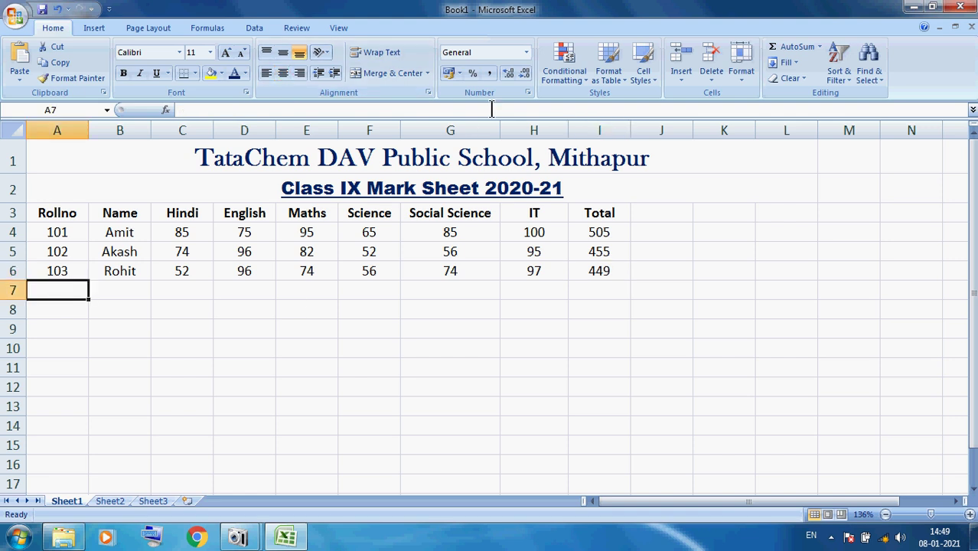
type("104")
key("Tab")
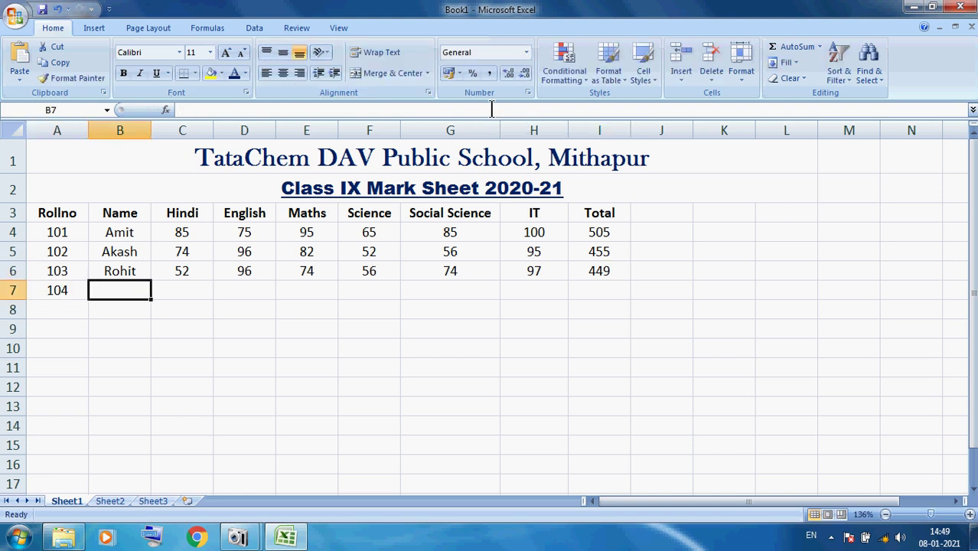
type("Nitin")
key("Tab")
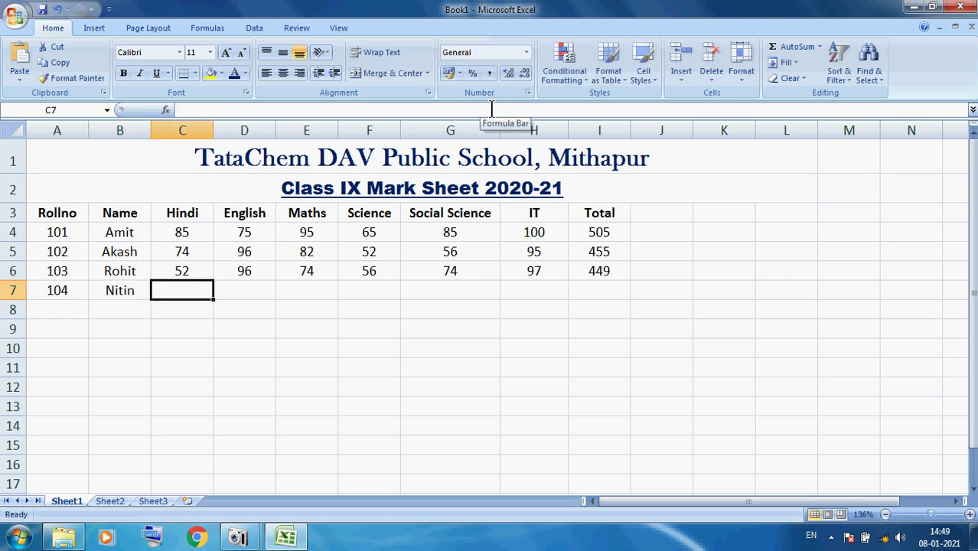
Enter the fourth student's first marks in row 7: Hindi 63, English 45 and Maths 92
type("63")
key("Tab")
type("45")
key("Tab")
type("9")
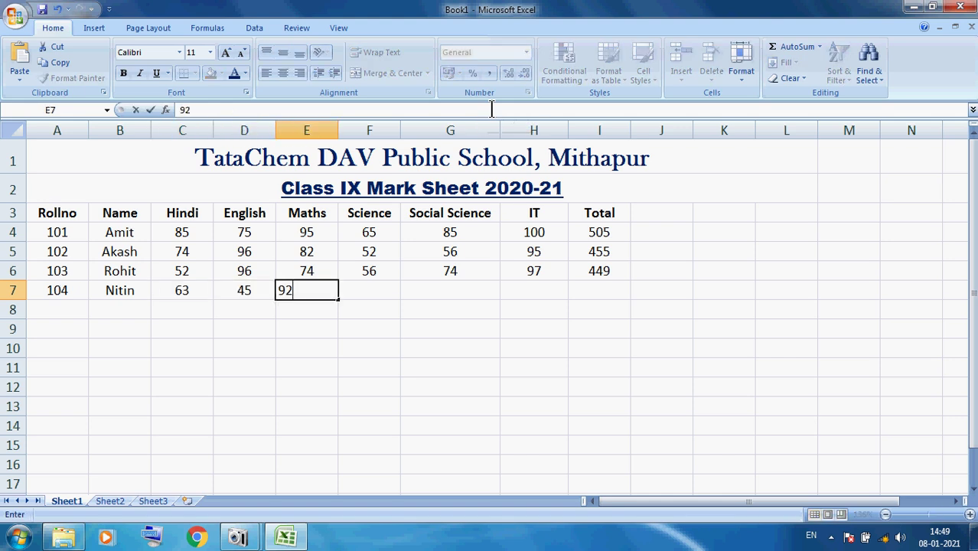
type("2")
key("Tab")
Enter the fourth student's remaining marks in row 7: Science 63, Social Science 72 and IT 86
type("63")
key("Tab")
type("72")
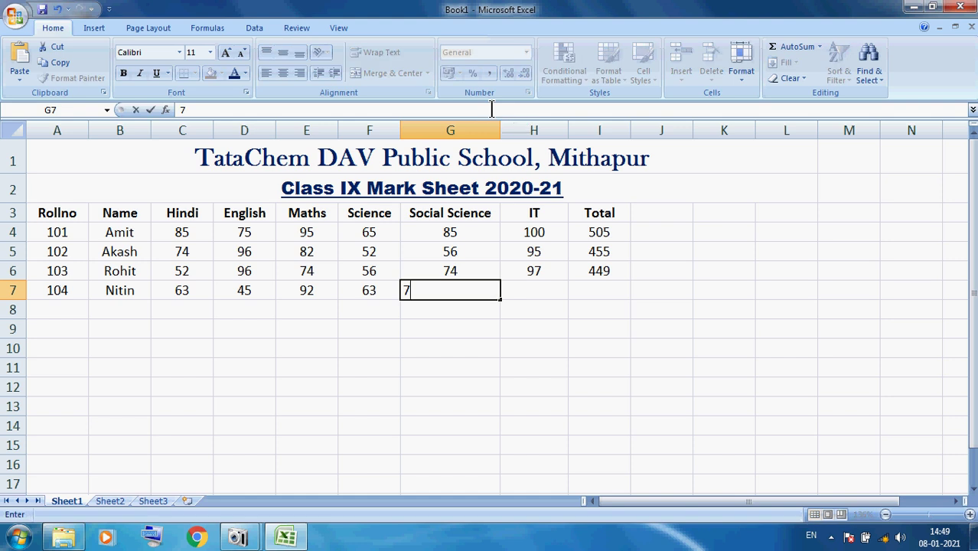
key("Tab")
type("86")
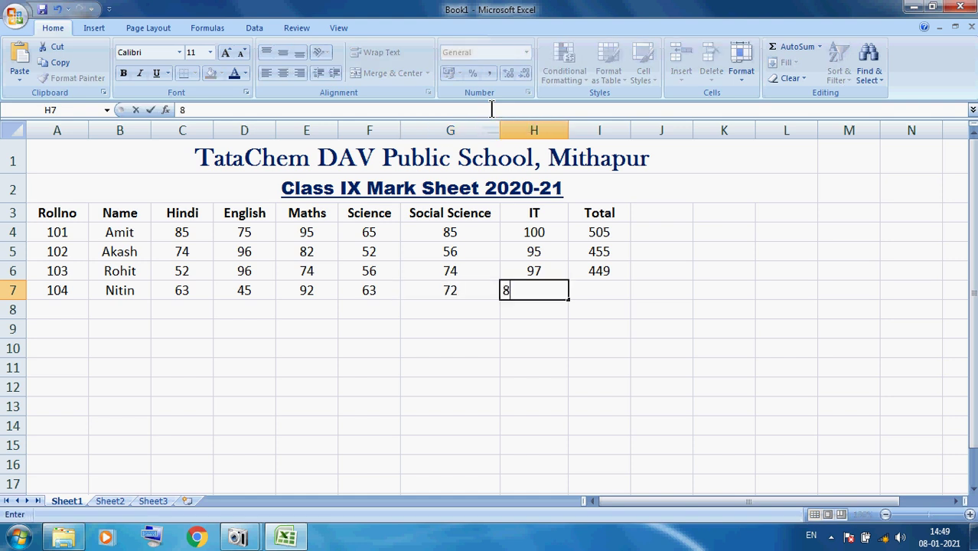
key("Tab")
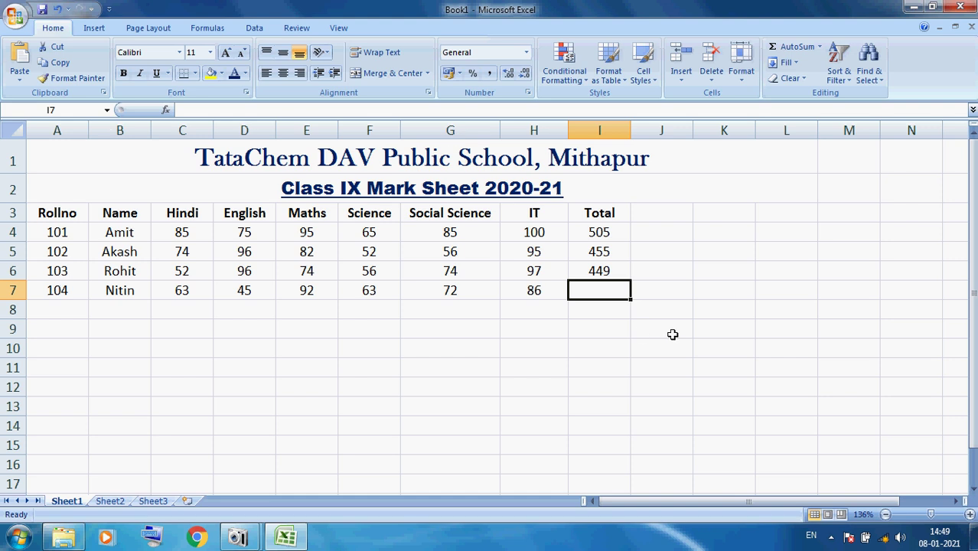
Calculate the fourth student's total in cell I7 with the formula =SUM(C7:H7) and center it
type("=sum")
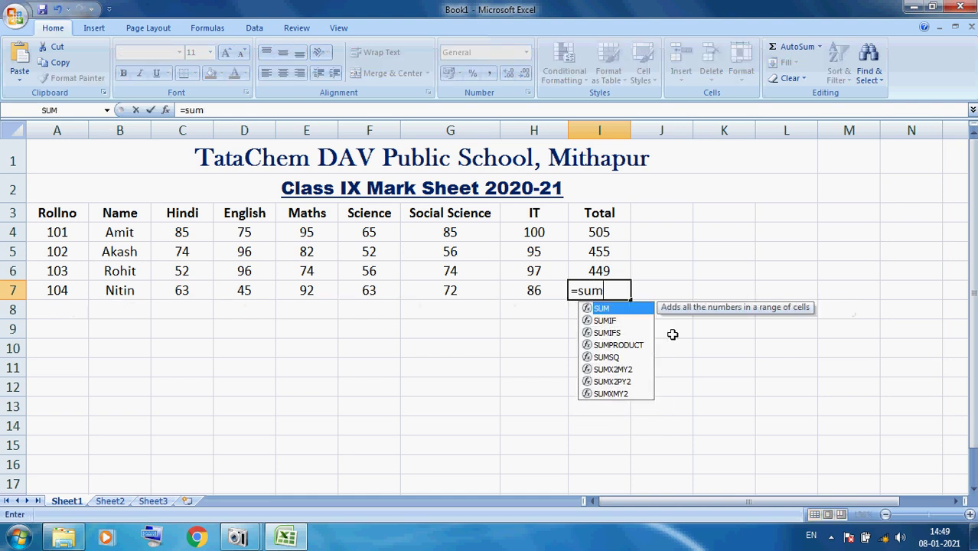
type("(")
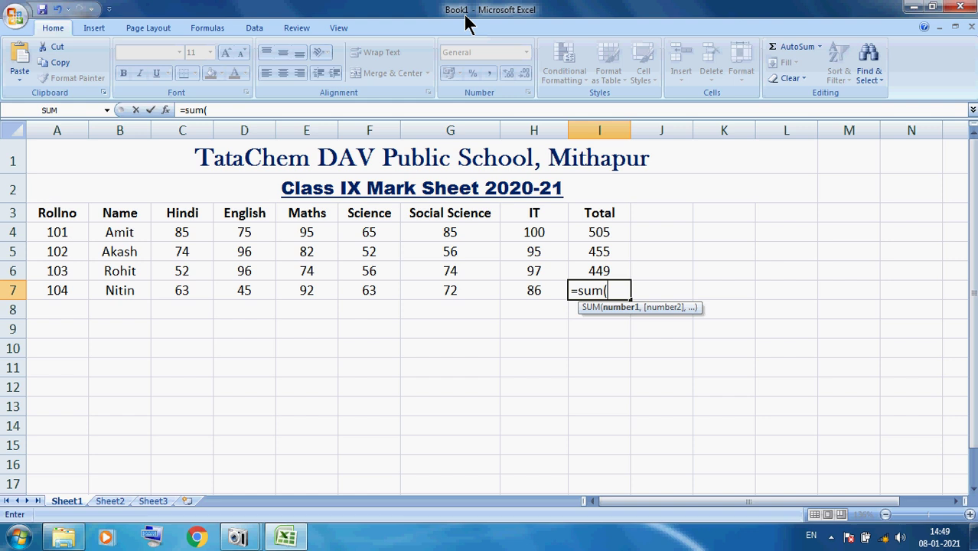
left_click_drag(157, 296, 526, 295)
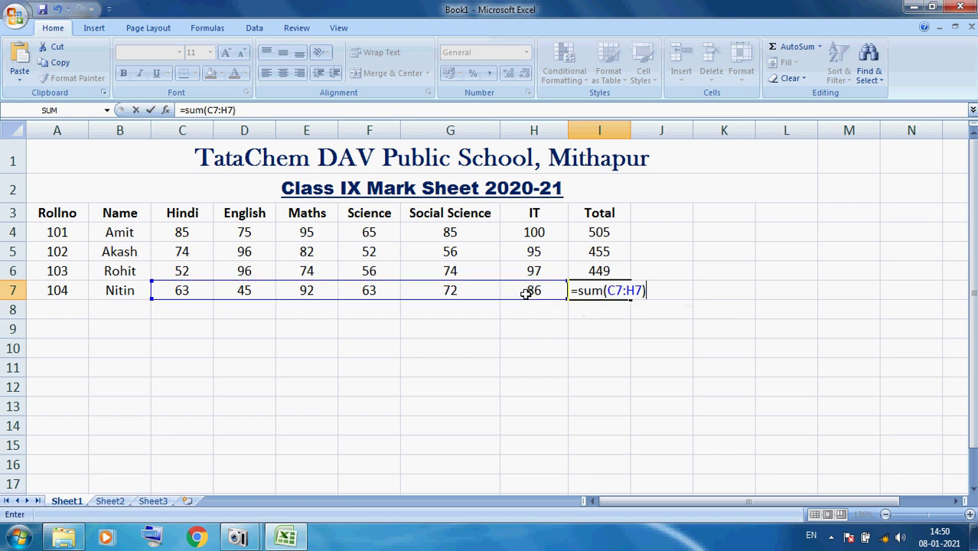
key("Return")
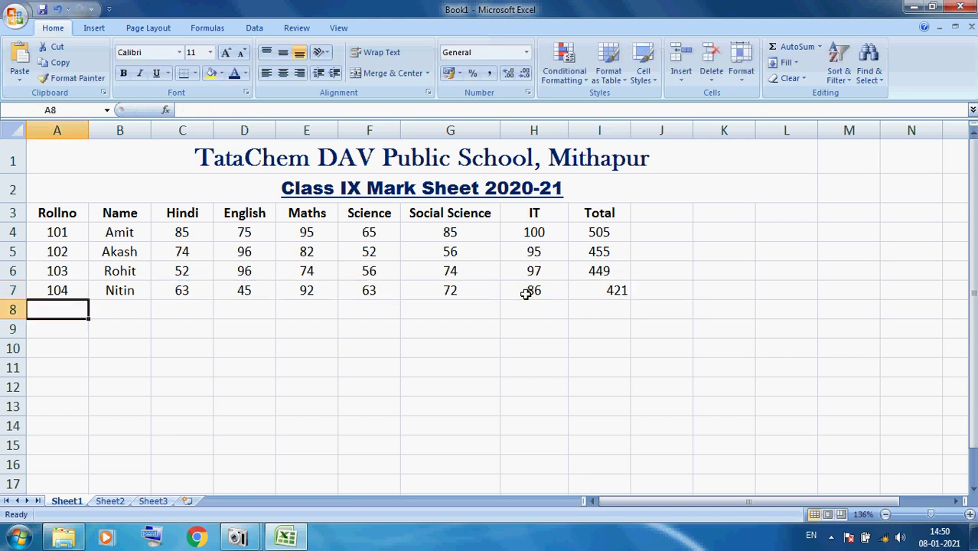
left_click(579, 289)
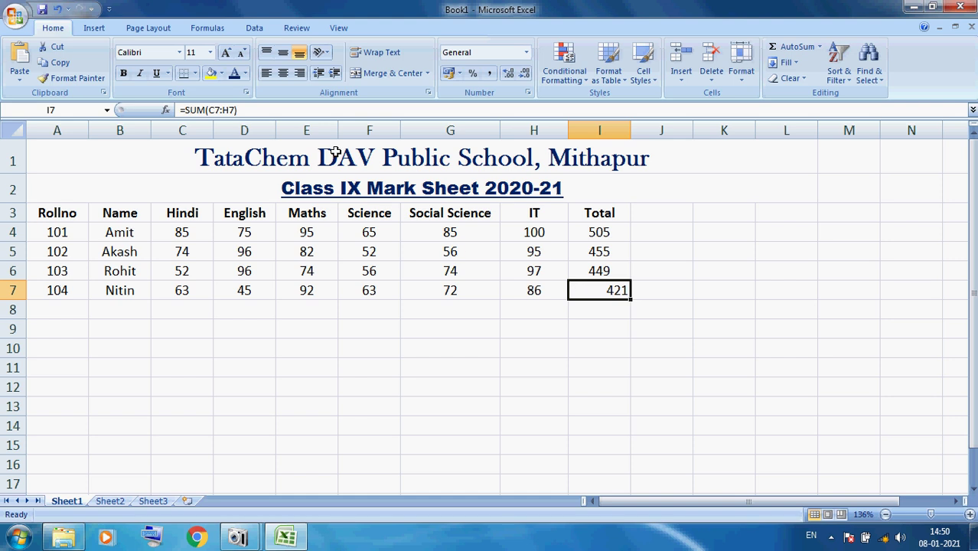
left_click(283, 72)
Enter the fifth student's roll number 105 and name in cells A8 and B8
left_click(69, 310)
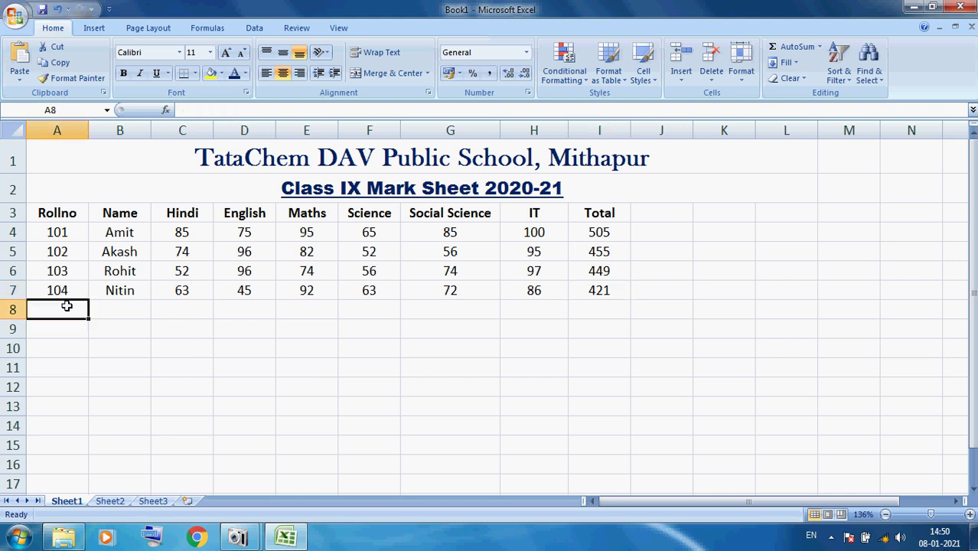
type("105")
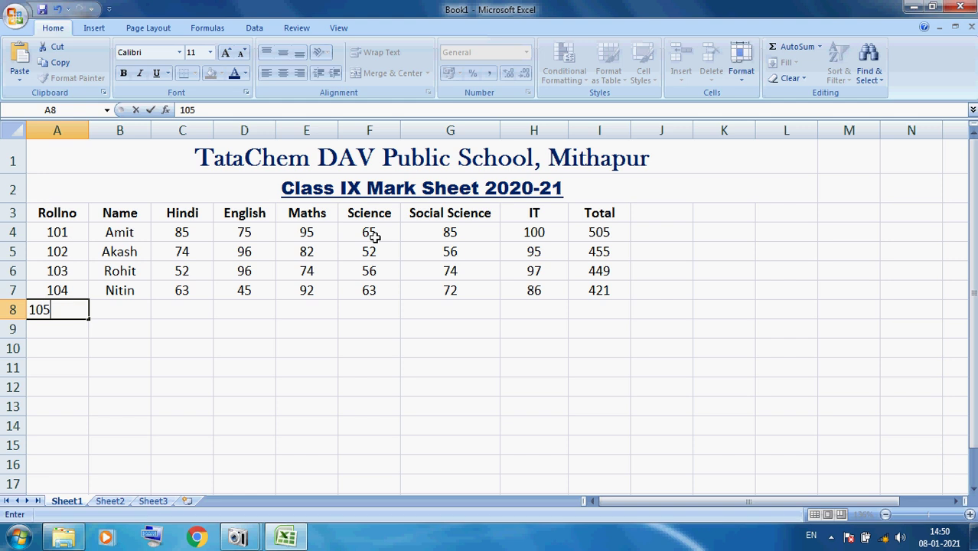
key("Tab")
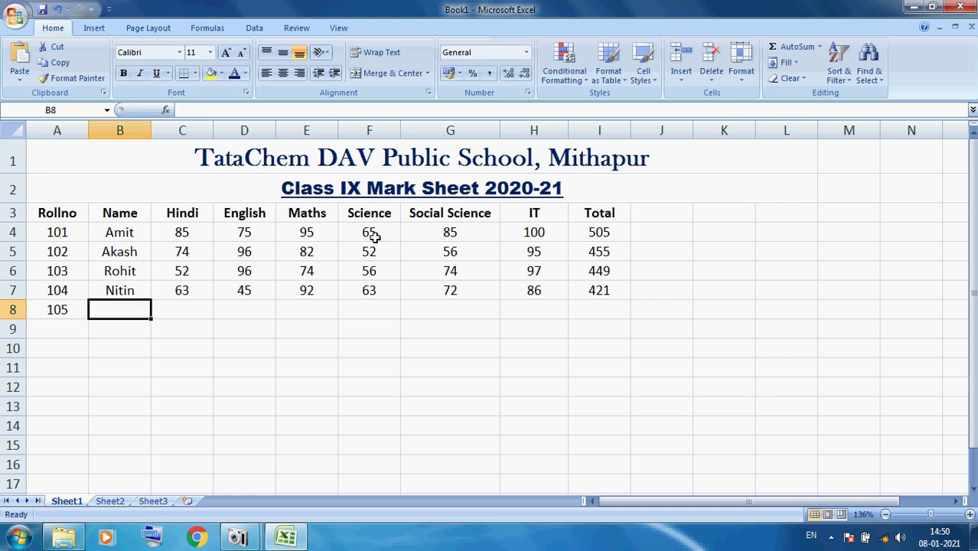
type("Smith")
key("Tab")
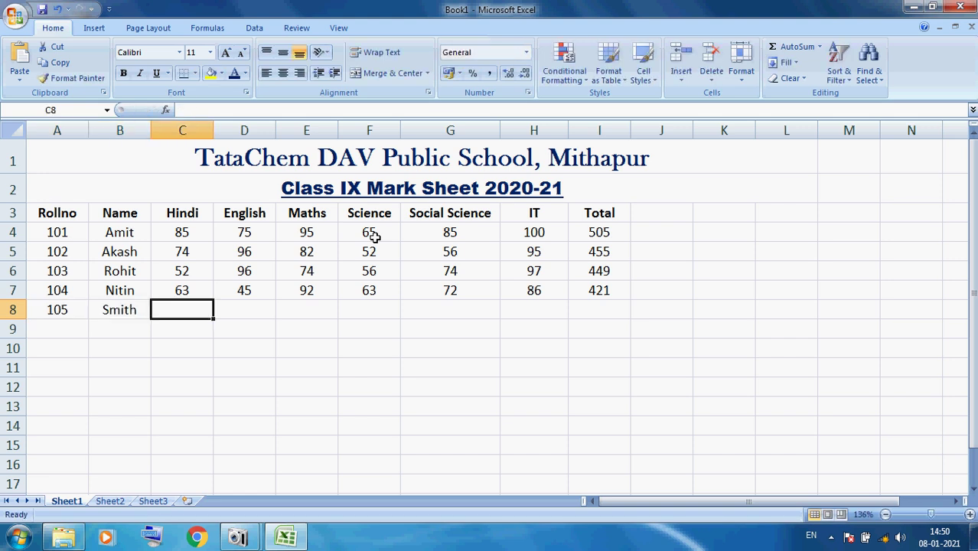
Enter the fifth student's first marks in row 8: Hindi 65, English 98 and Maths 79
type("65")
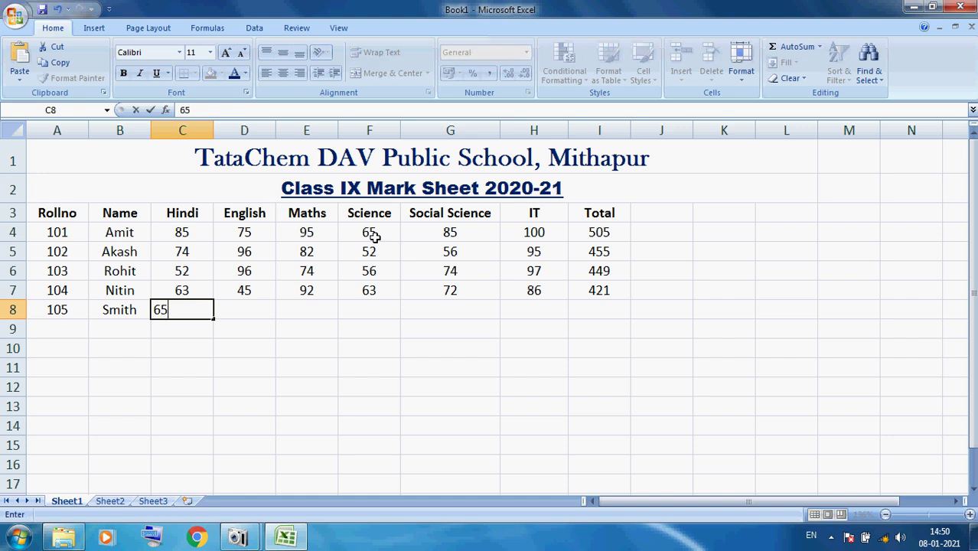
key("Tab")
type("98")
key("Tab")
type("3")
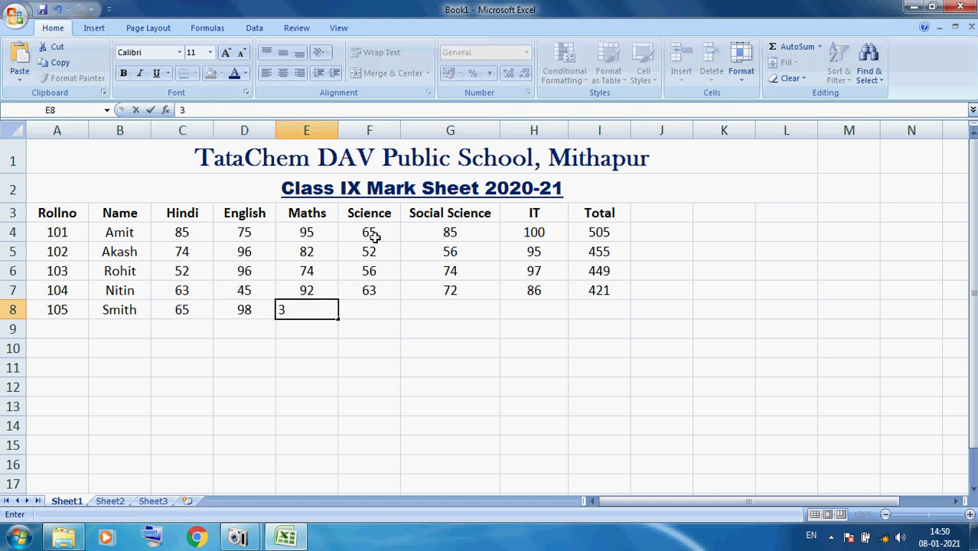
key("BackSpace")
key("Tab")
Enter the fifth student's remaining marks in row 8: Science 56, Social Science 67 and IT 93
type("56")
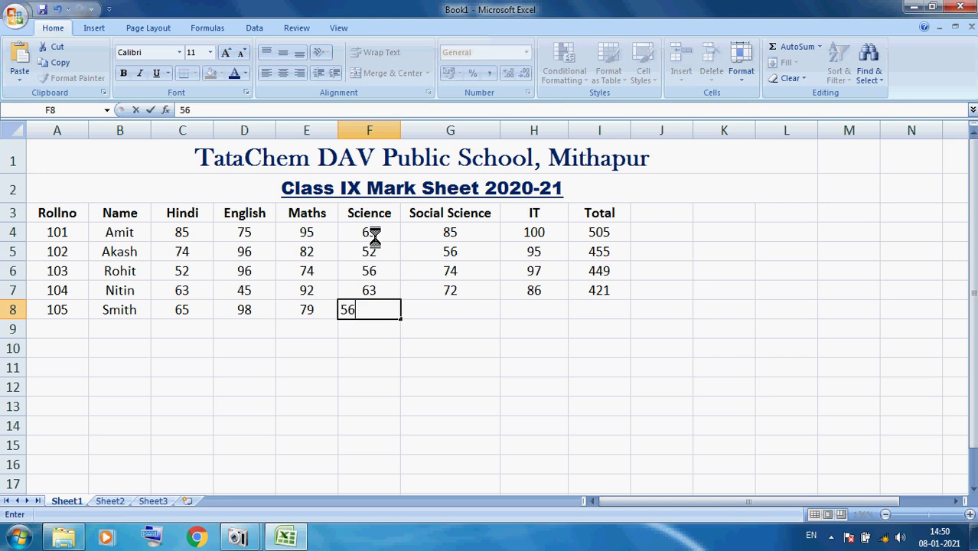
key("Tab")
type("6")
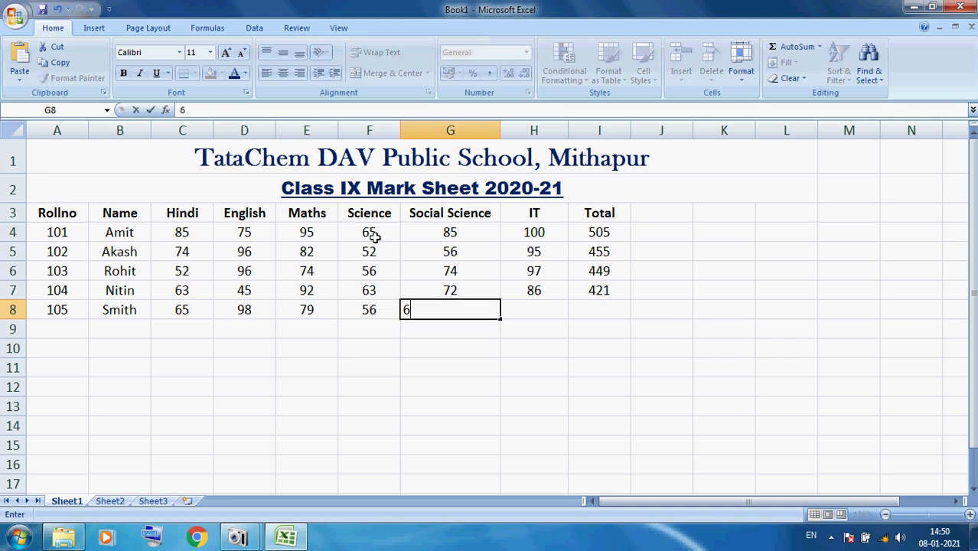
key("Tab")
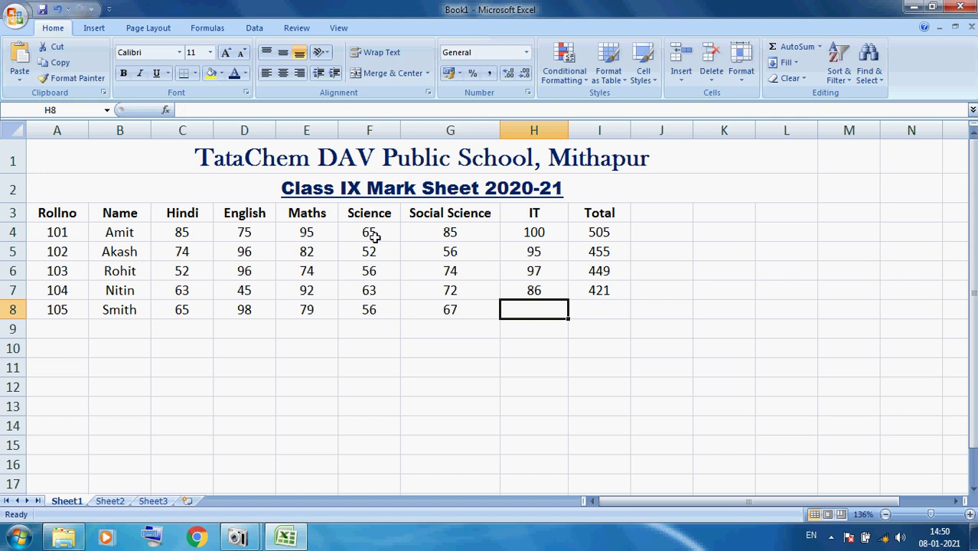
type("93")
key("Tab")
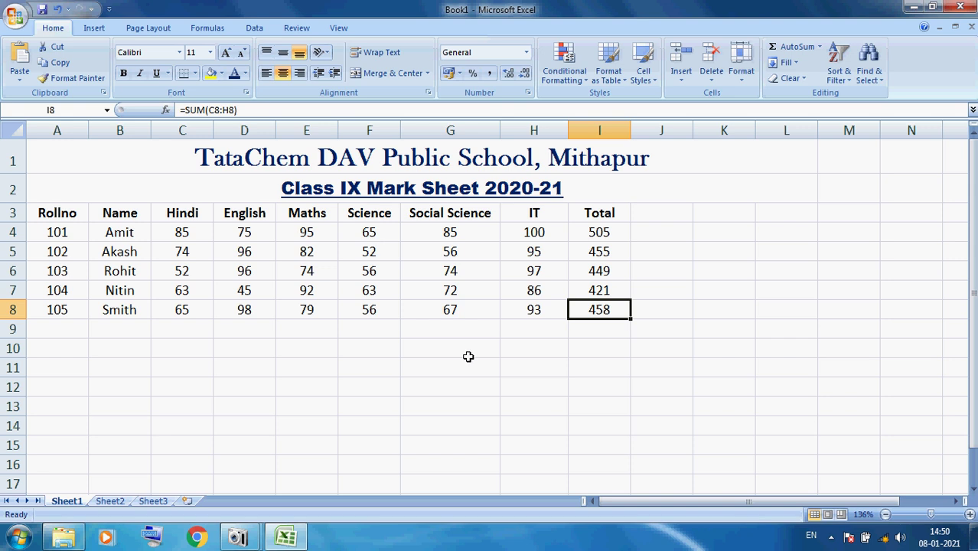
Clear the automatically filled total in cell I8 and enter the formula =SUM(C8:H8) there instead
key("Delete")
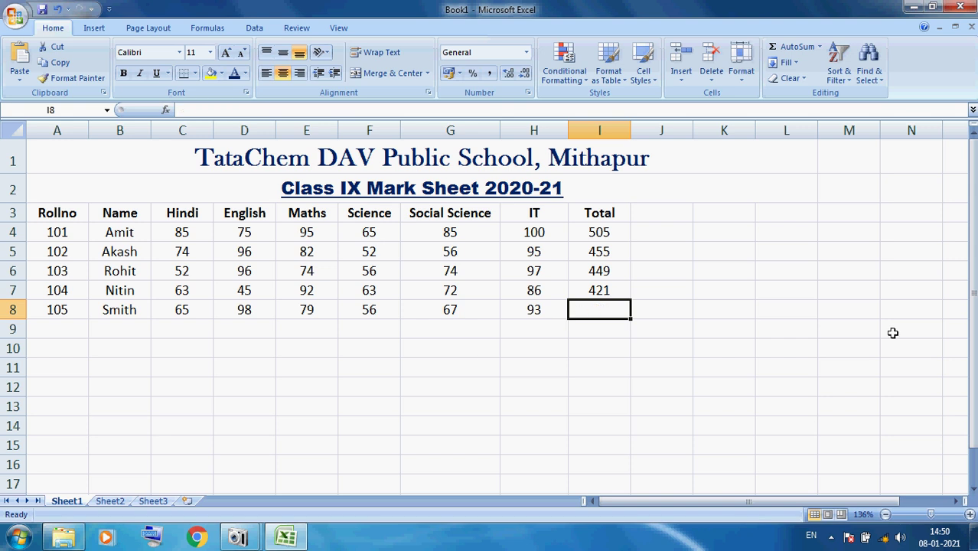
type("=sum")
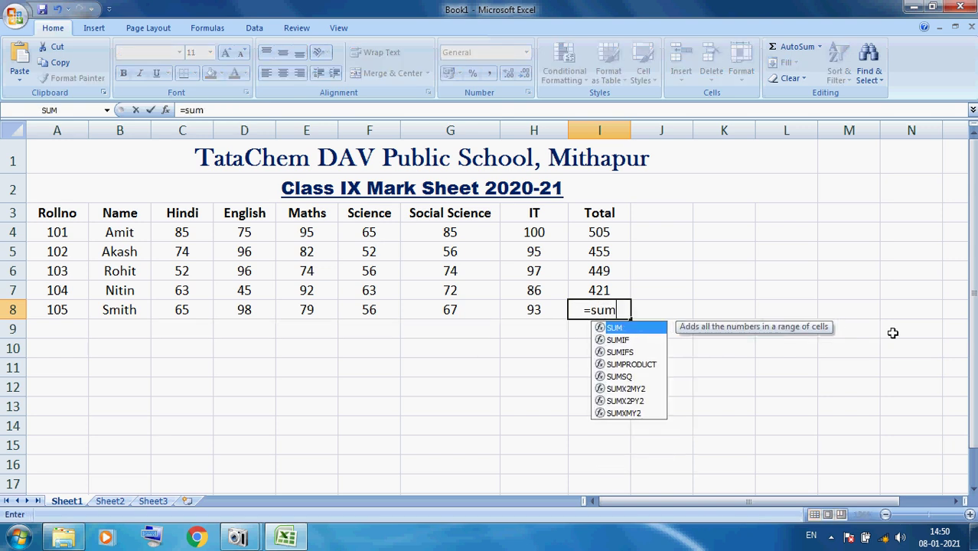
type("(")
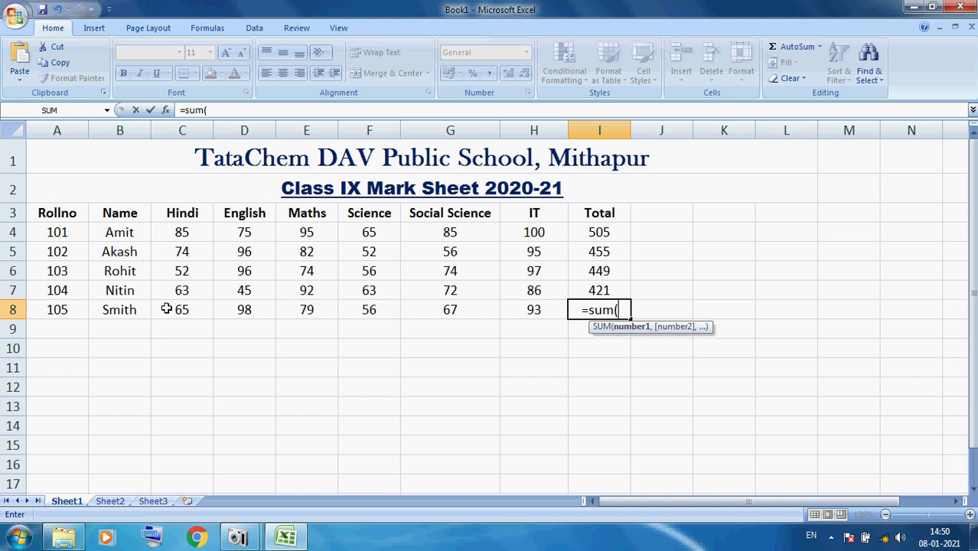
type("c*")
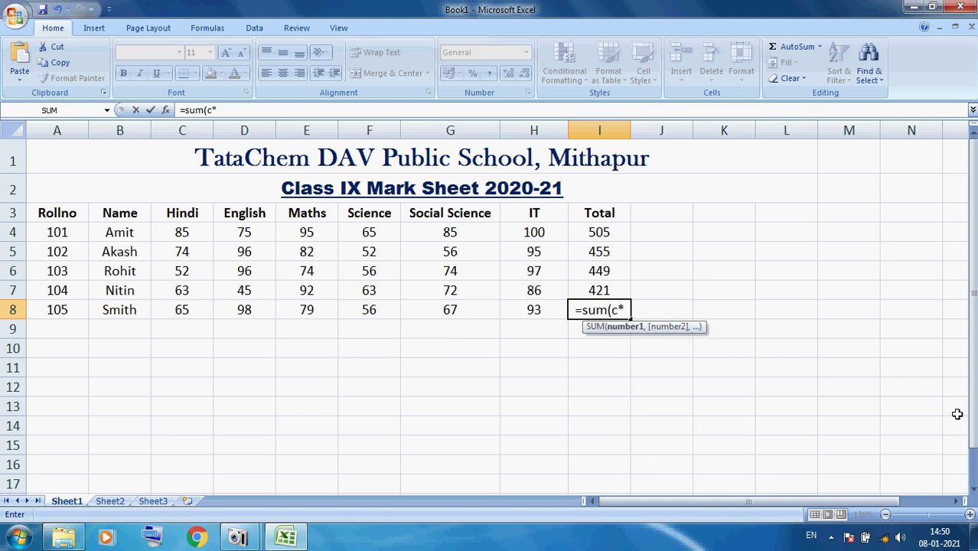
key("BackSpace")
type("8")
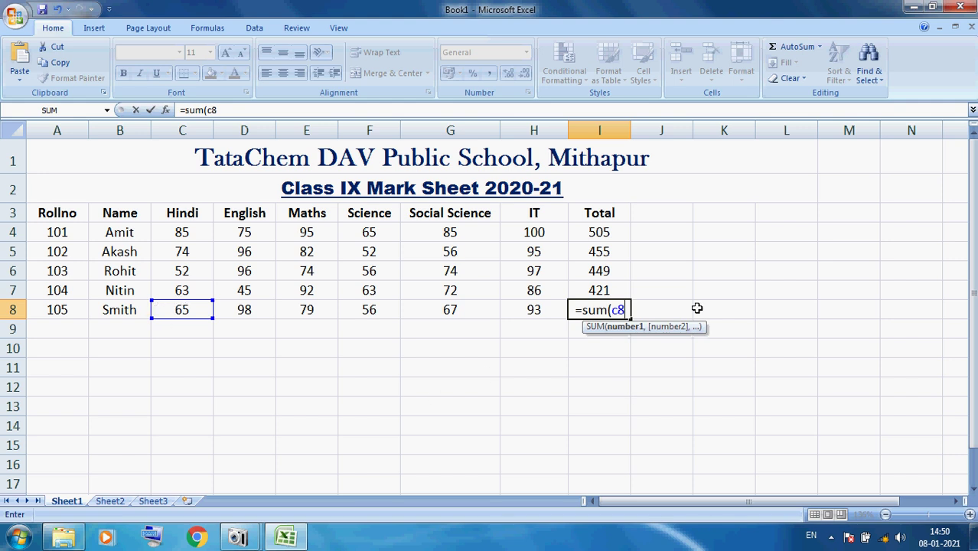
type(":")
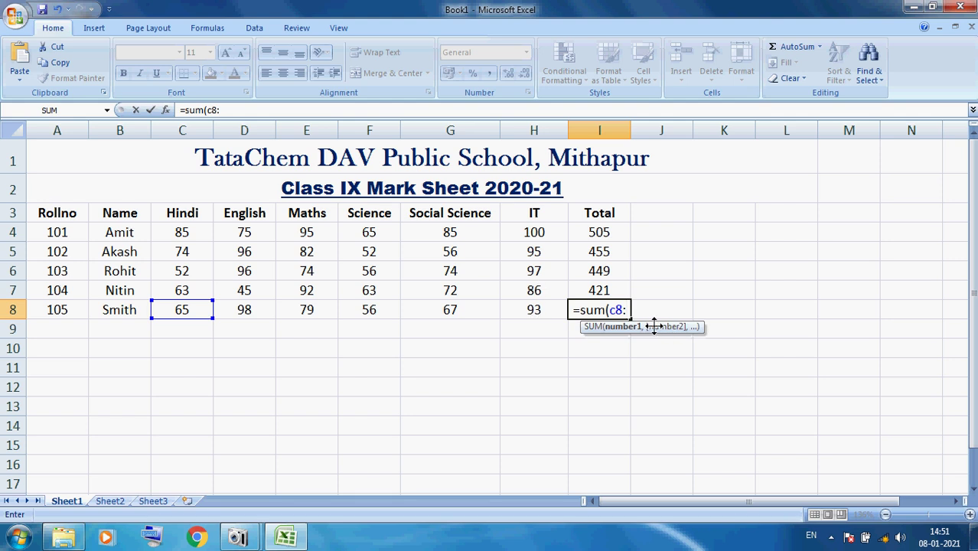
type("h8")
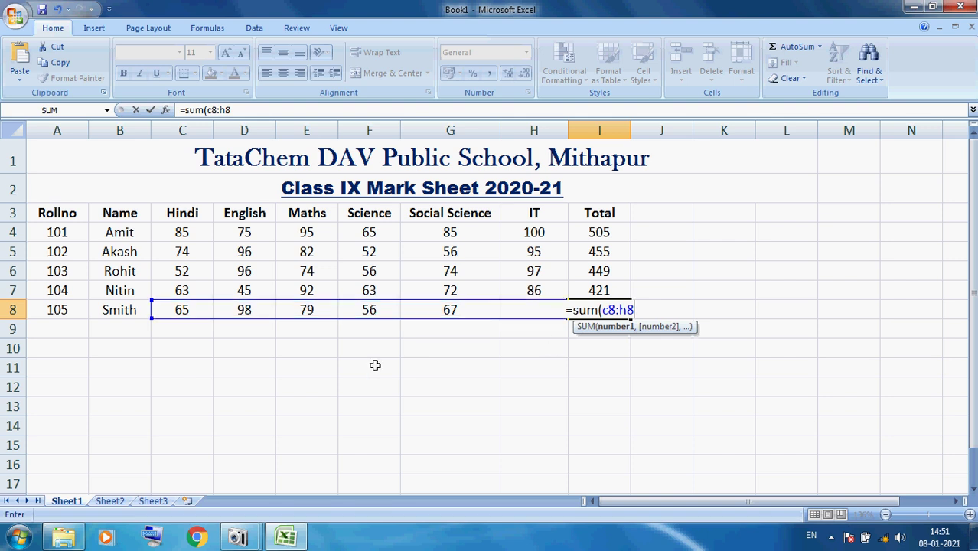
type(")")
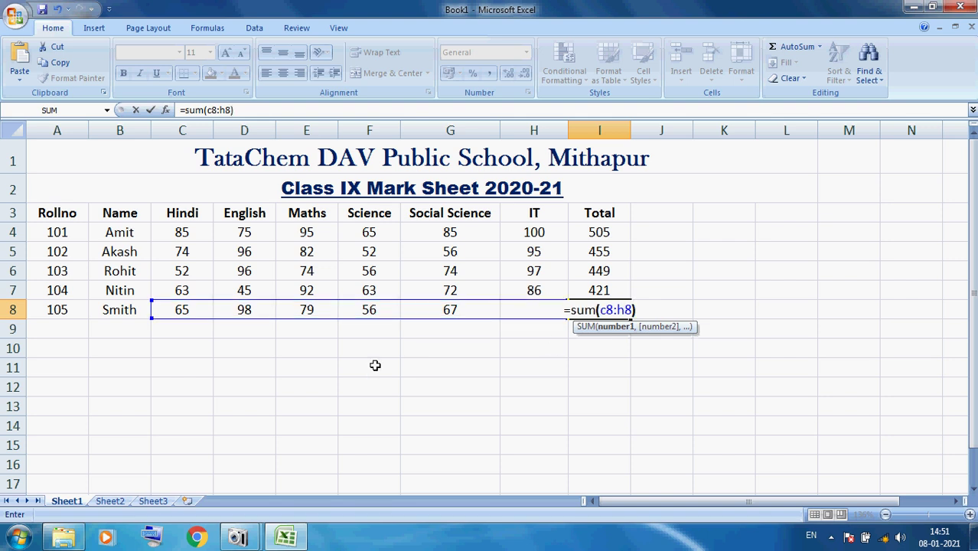
key("Return")
key("Up")
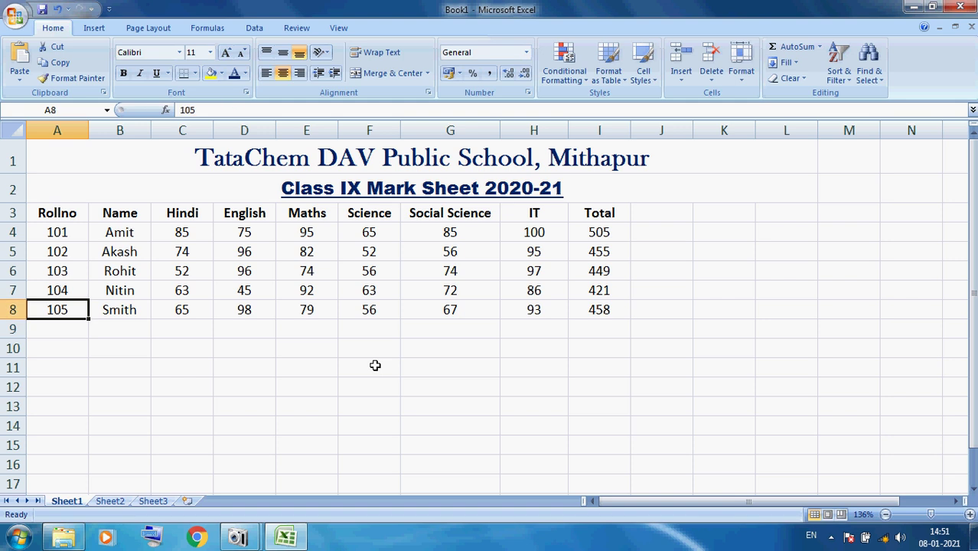
left_click(599, 310)
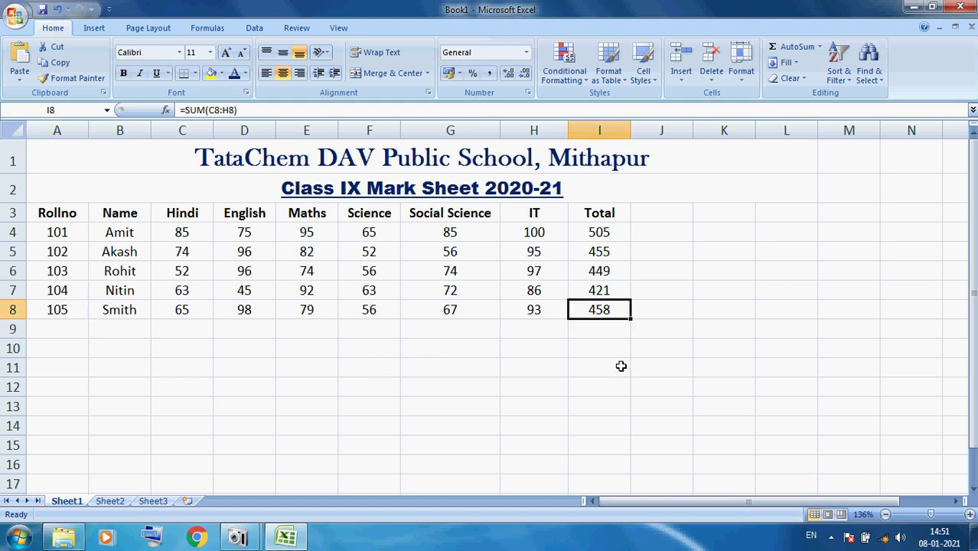
left_click(622, 368)
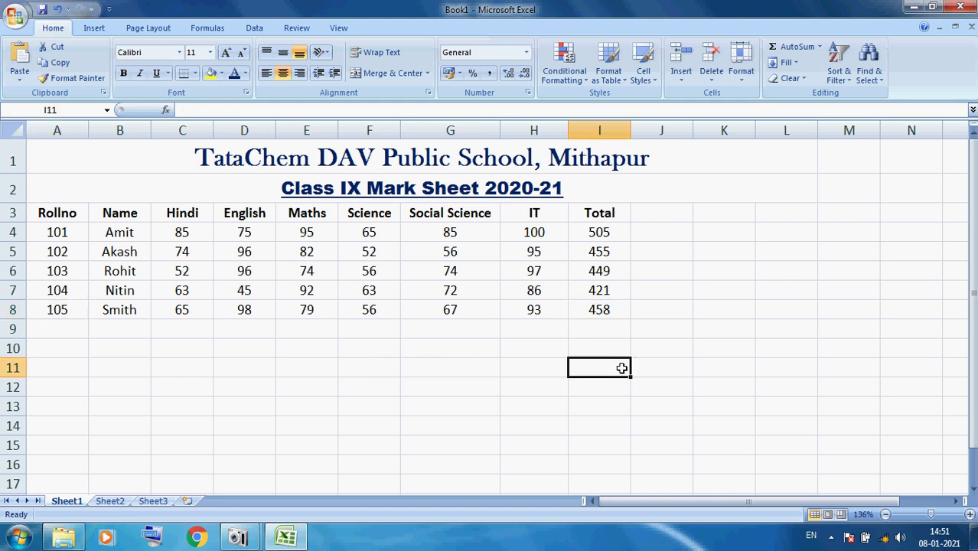
Add the column heading MM in cell J3, next to the Total heading
left_click(652, 210)
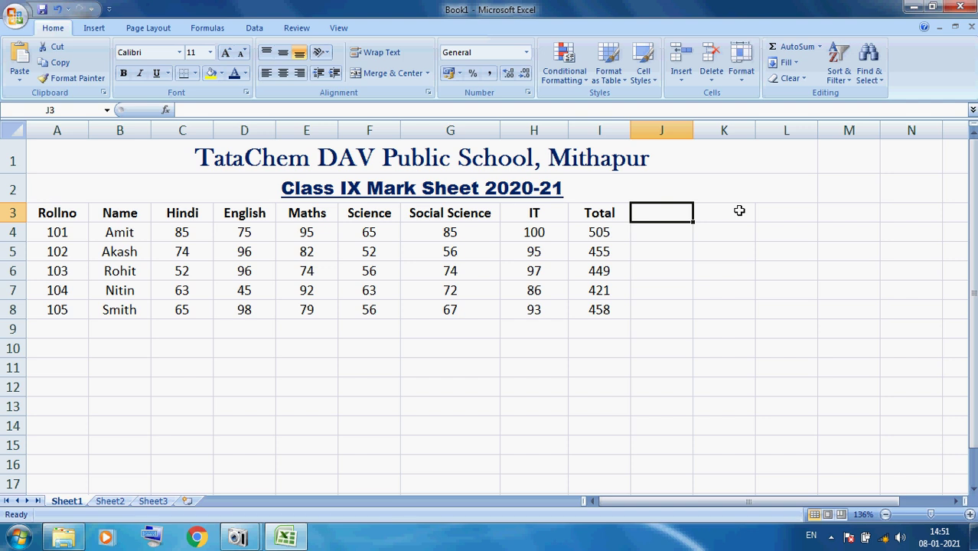
type("MM")
key("Return")
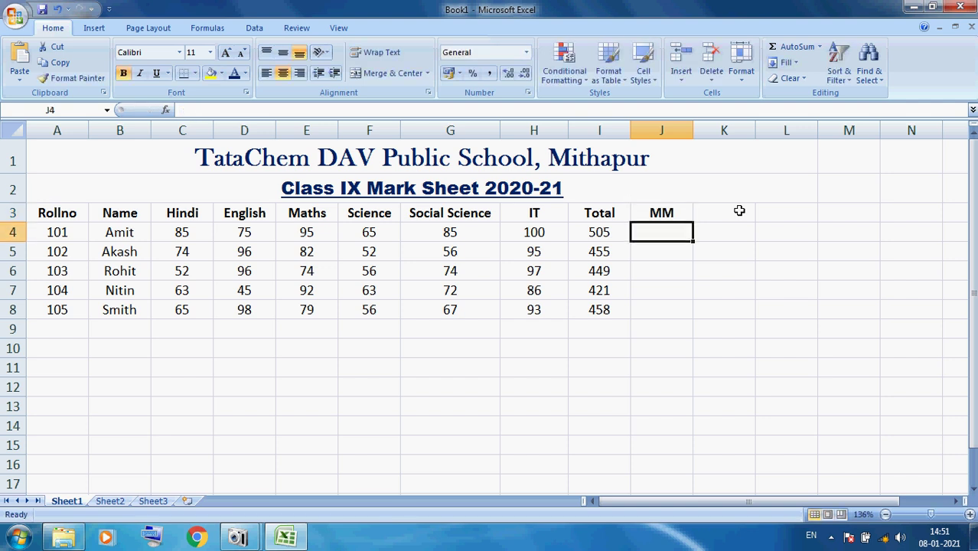
left_click(165, 235)
left_click(240, 234)
left_click(309, 236)
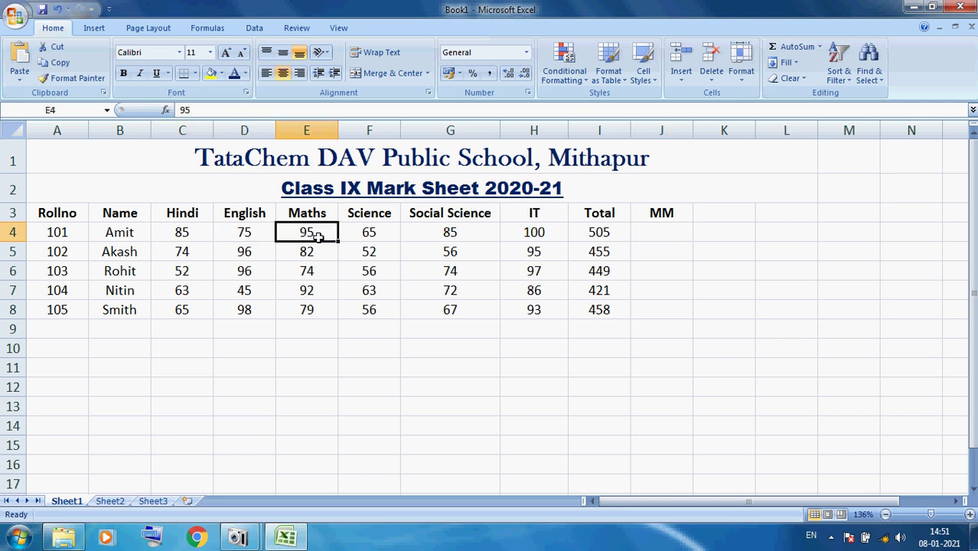
left_click(370, 233)
left_click(440, 234)
left_click(533, 247)
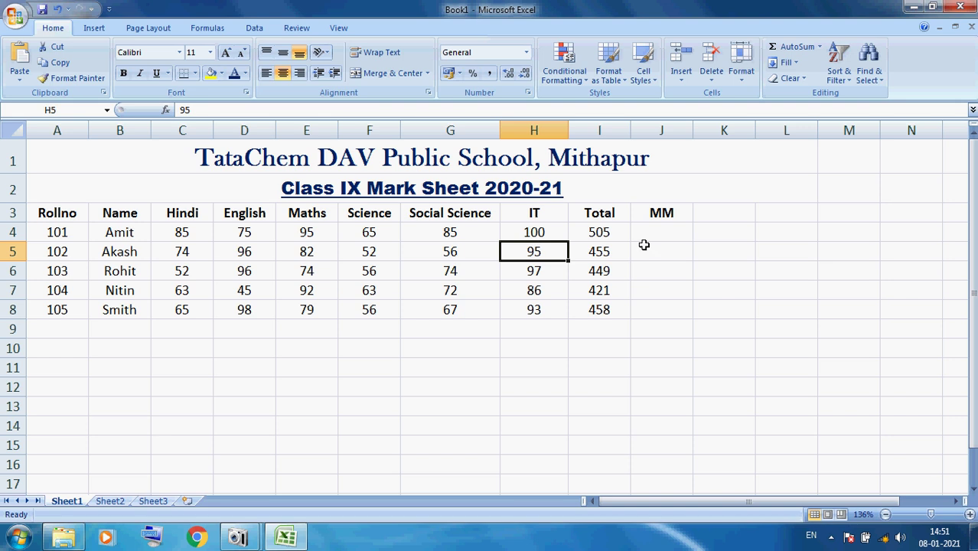
Enter the maximum marks 600 in cell J4 and fill the value down through J8 for all five students
left_click(665, 236)
type("600")
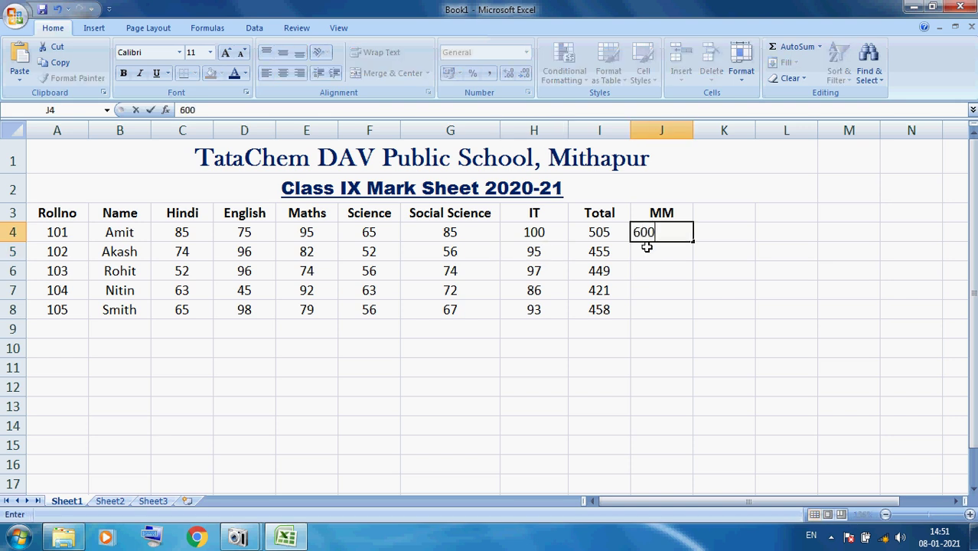
key("Return")
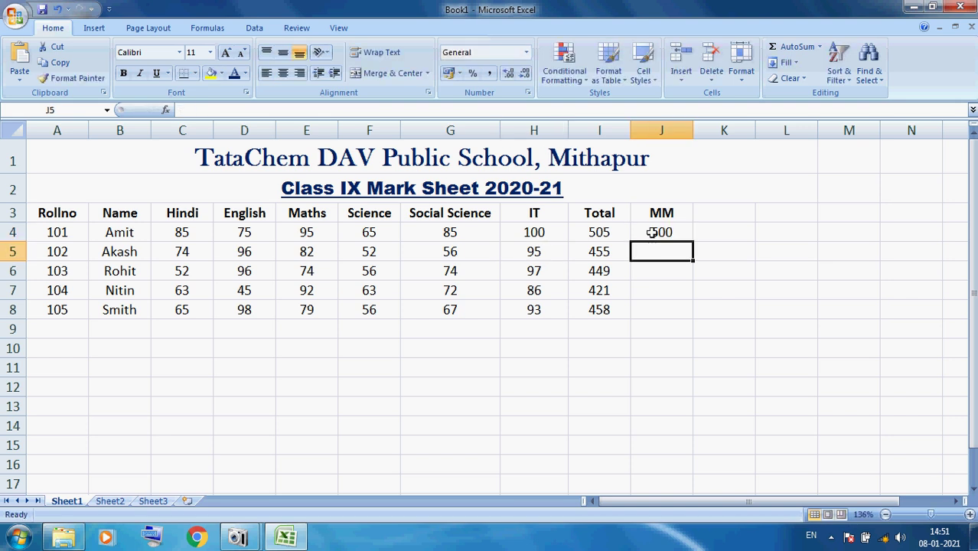
left_click(652, 233)
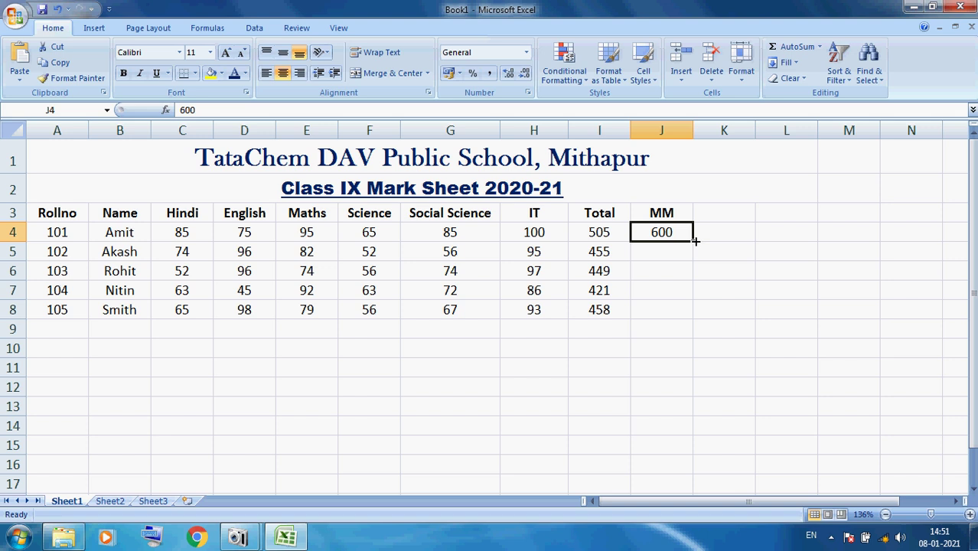
left_click_drag(695, 241, 699, 318)
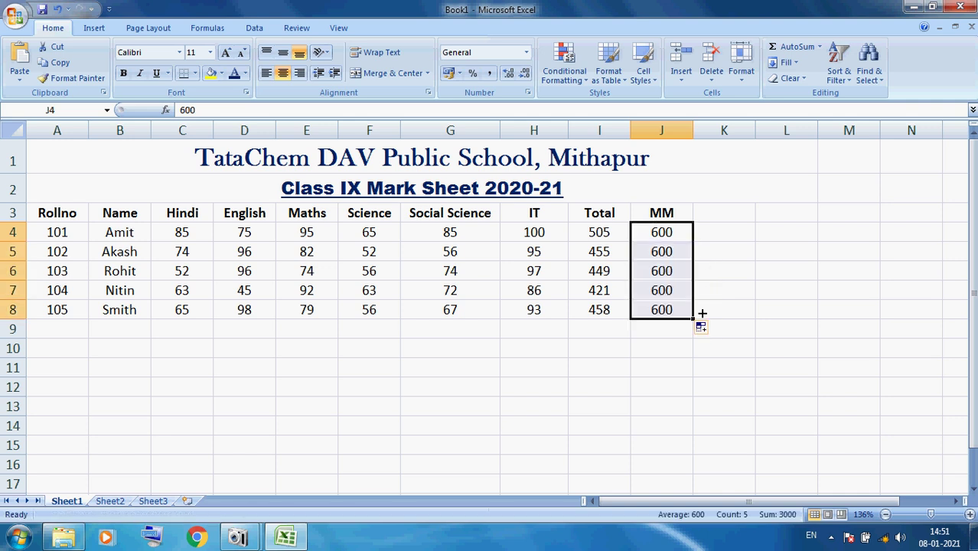
left_click(677, 326)
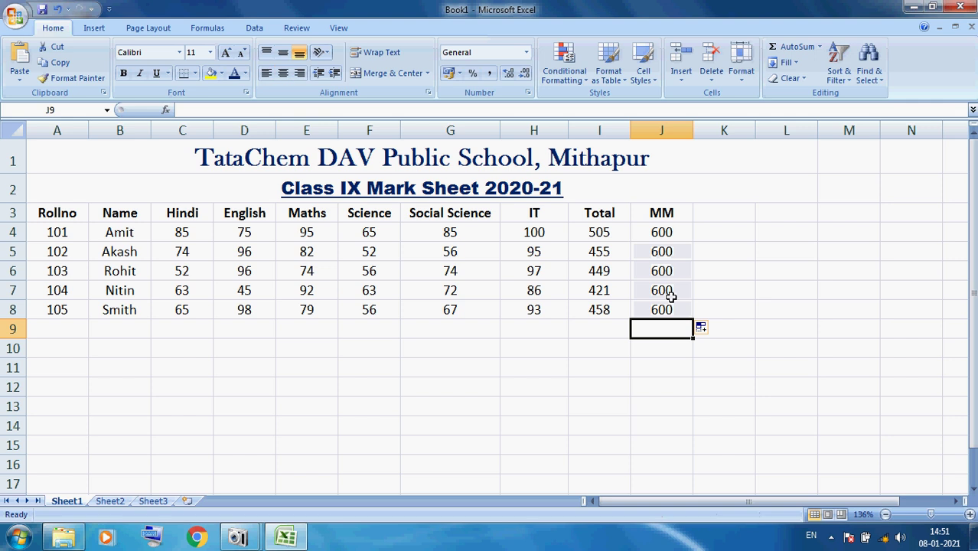
left_click(674, 227)
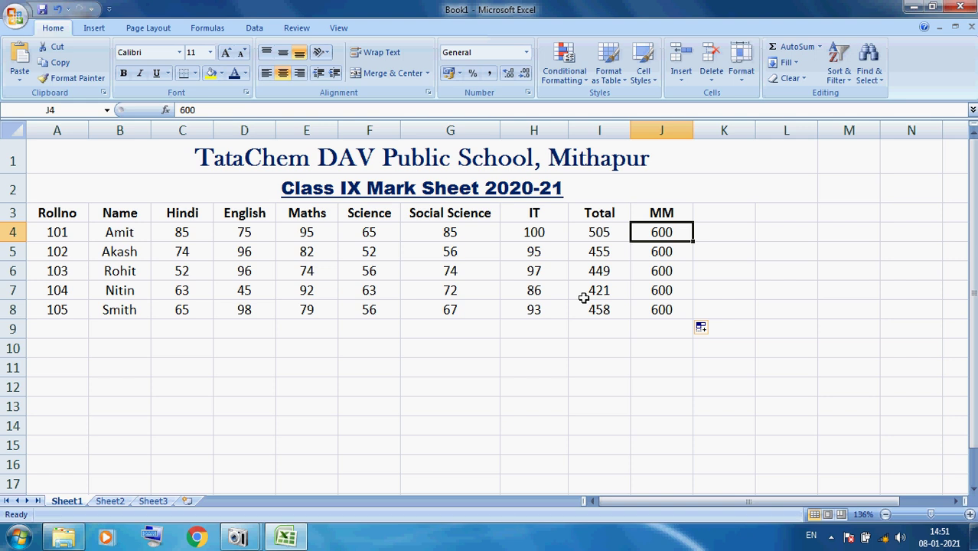
Add the column heading Percentage in cell K3 and widen column K to fit it
left_click(705, 216)
type("P")
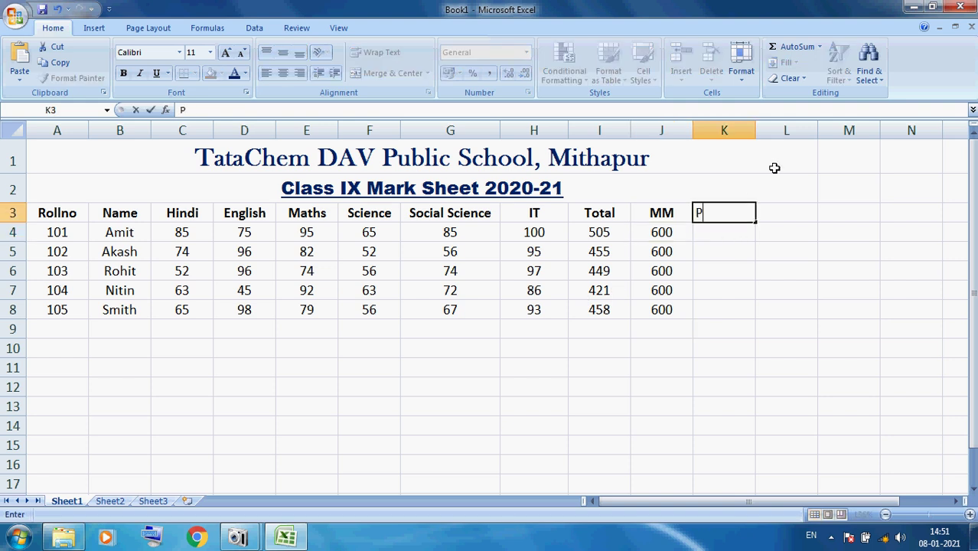
type("ercentage")
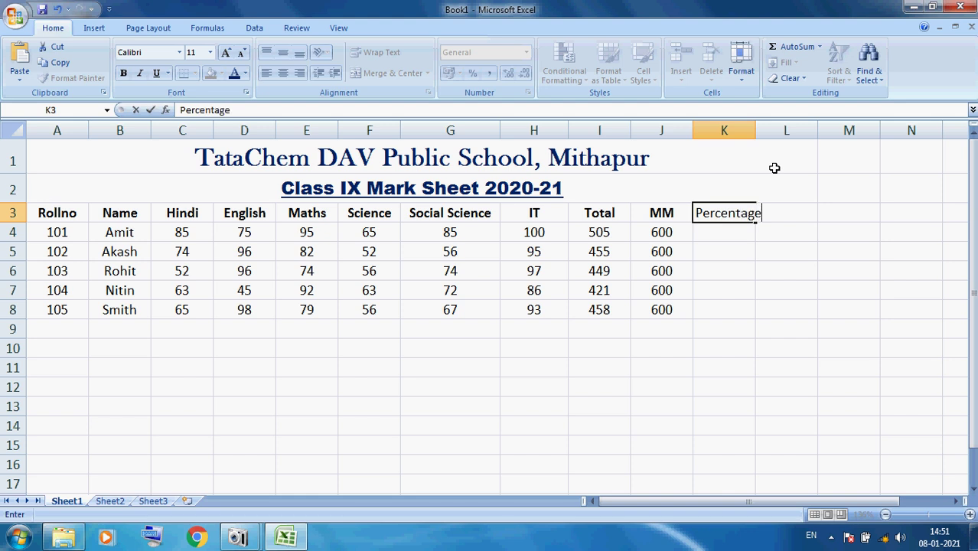
key("Return")
left_click_drag(756, 131, 774, 131)
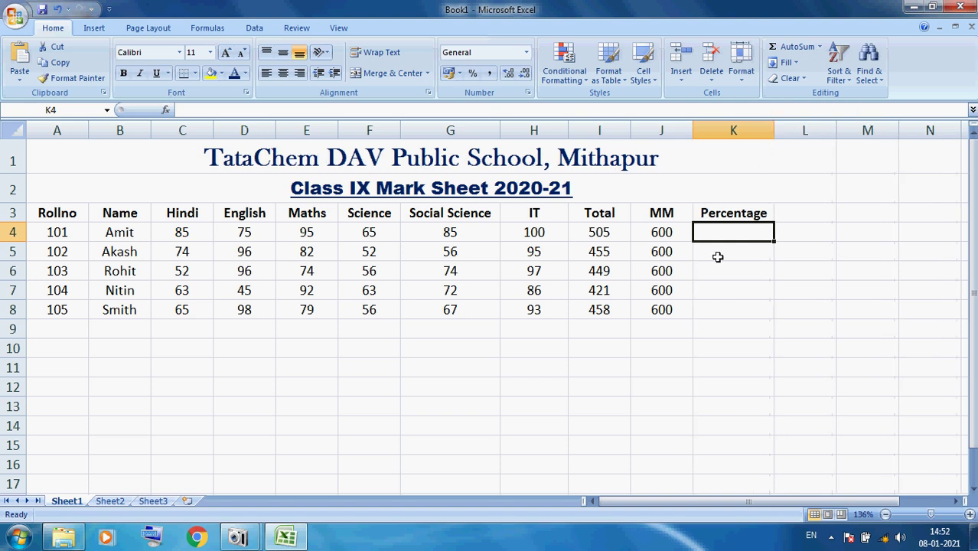
Calculate the first student's percentage in cell K4 with the formula =I4/J4*100
left_click(716, 268)
left_click(726, 229)
type("=")
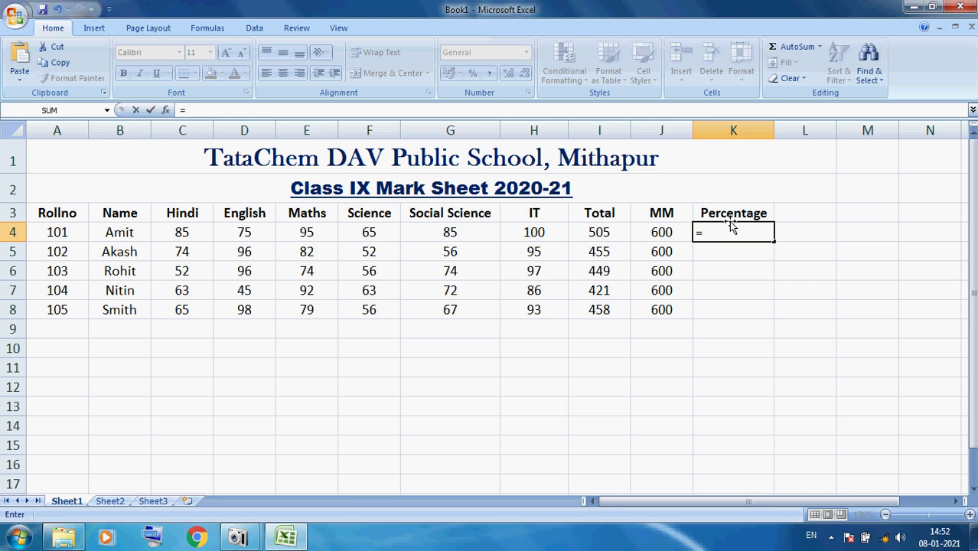
left_click(584, 235)
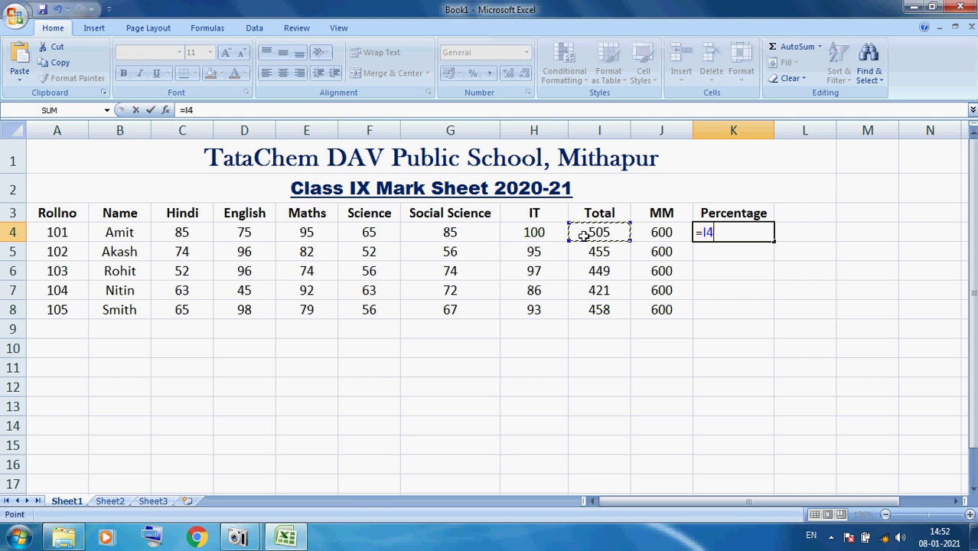
type("/")
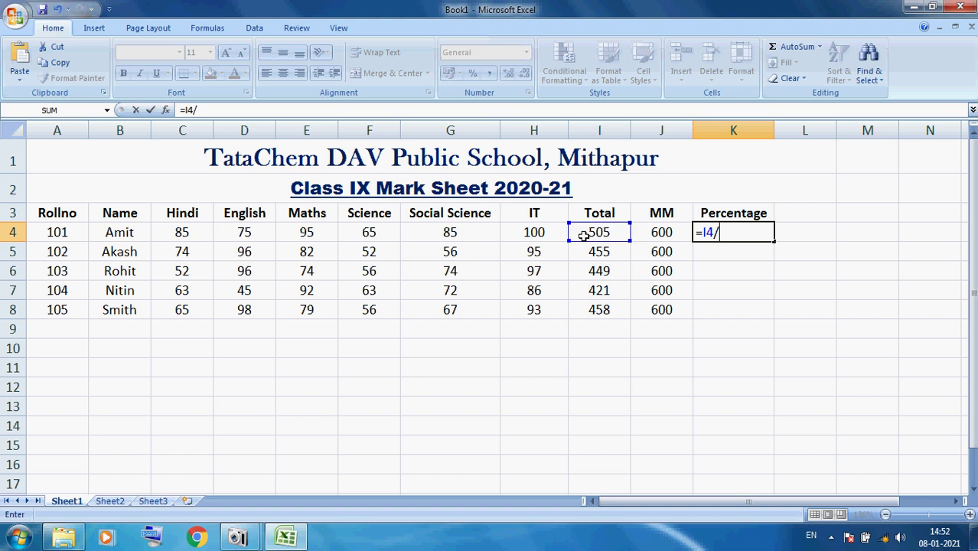
left_click(647, 237)
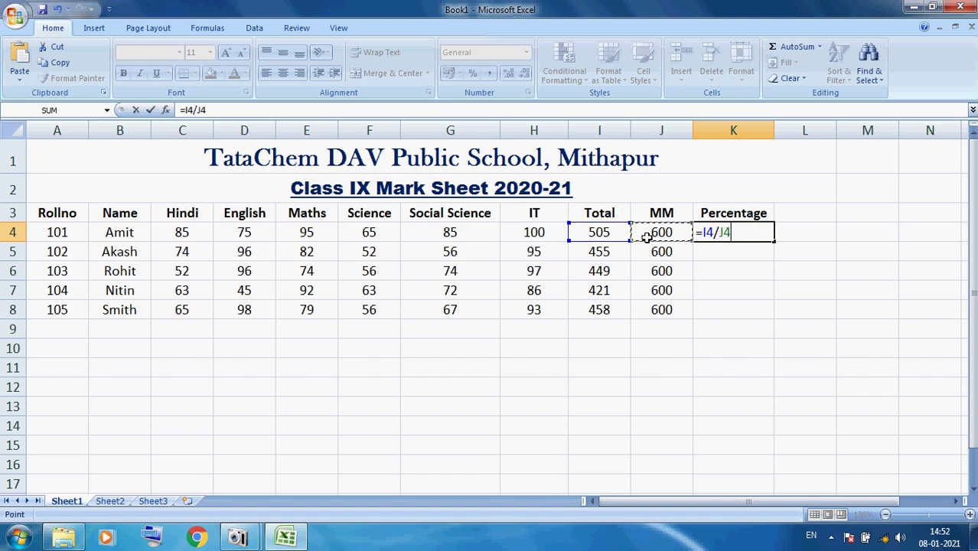
type("*100")
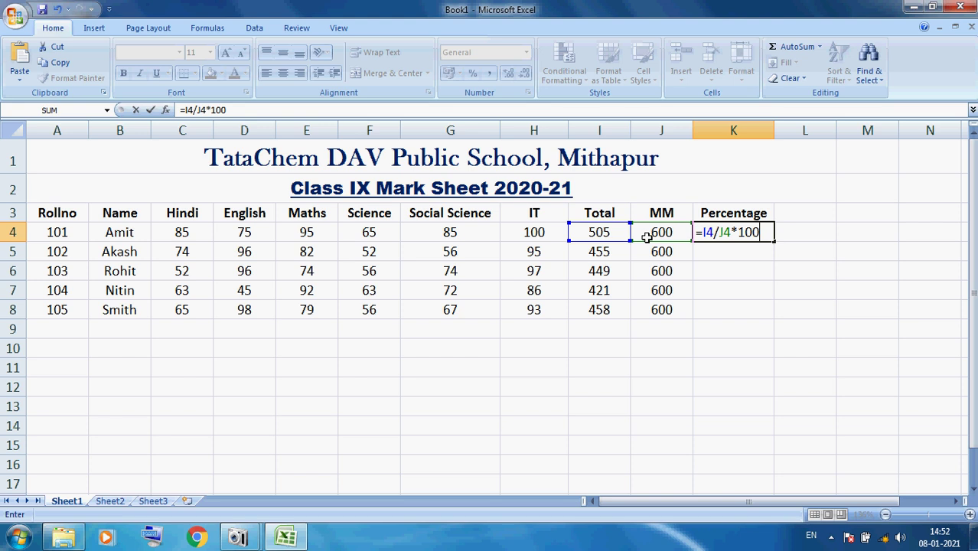
key("Return")
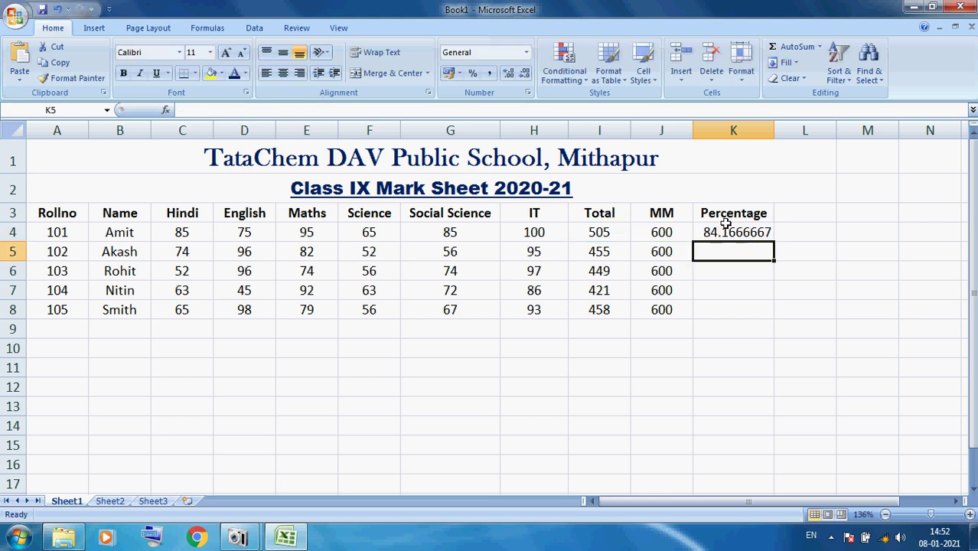
Calculate the second student's percentage in cell K5 with the formula =I5/J5*100
type("=")
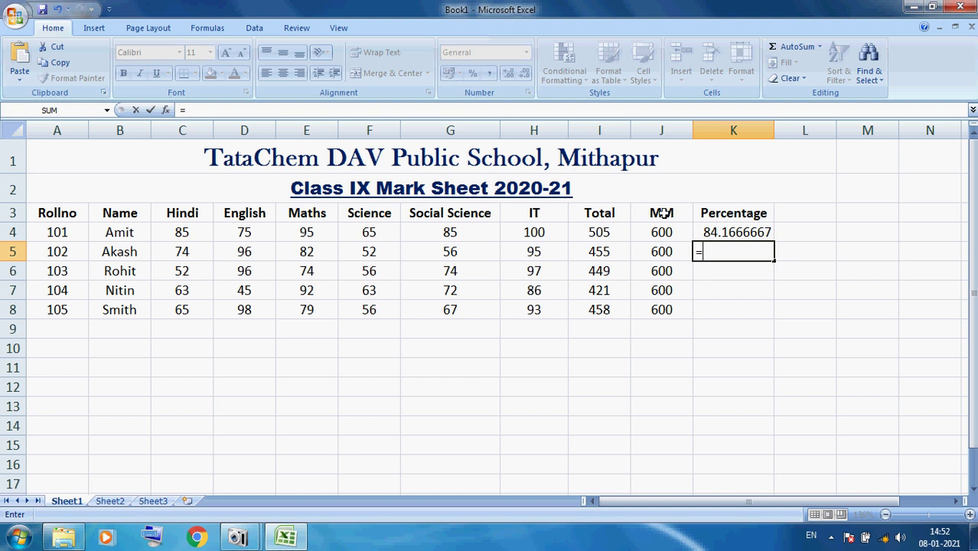
left_click(585, 258)
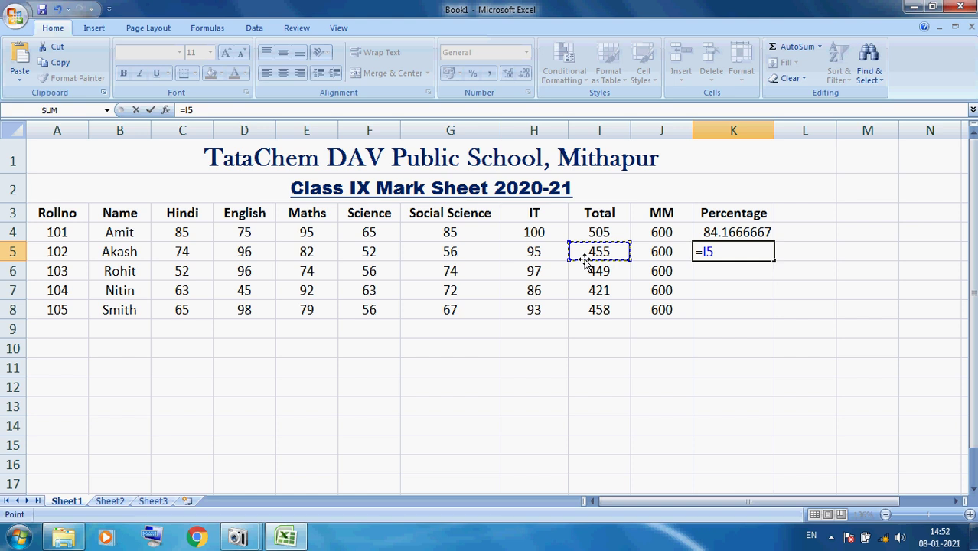
type("/")
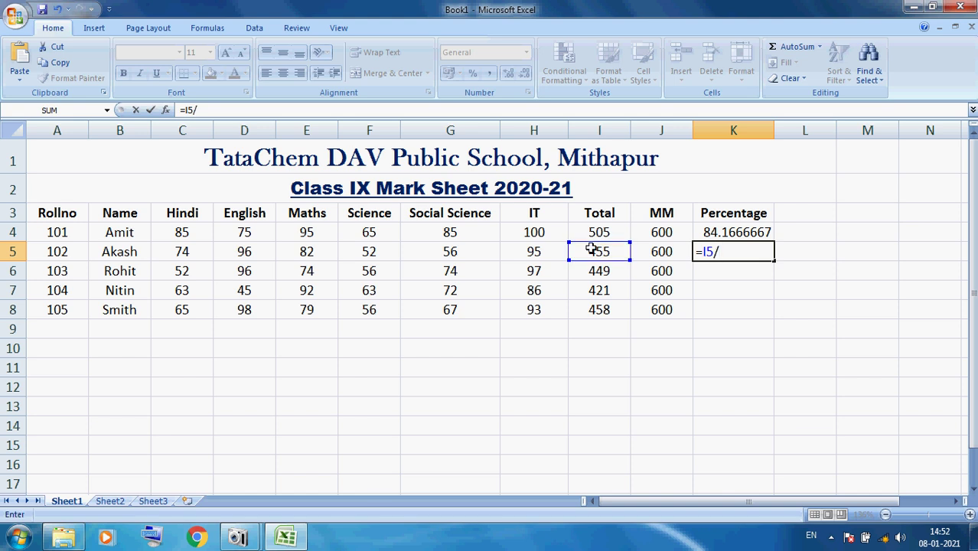
left_click(657, 253)
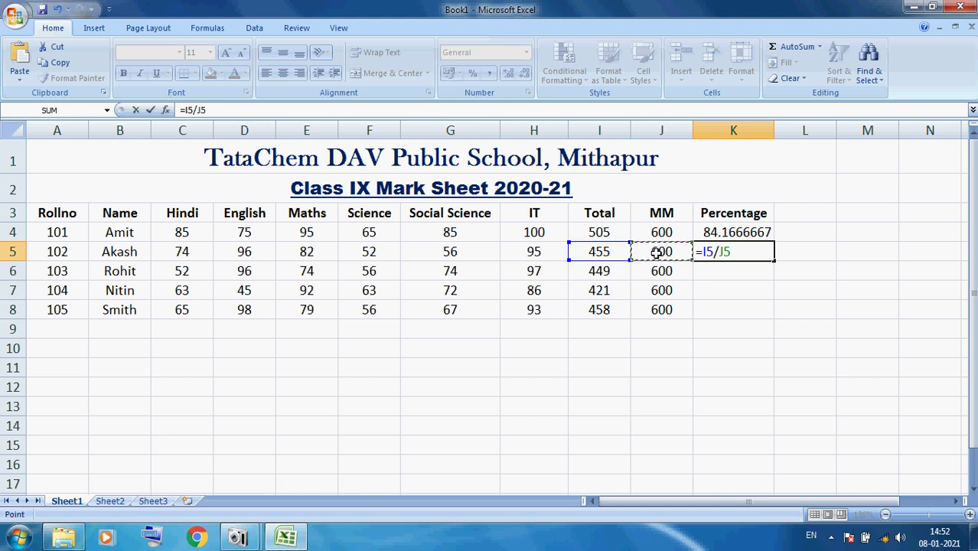
type("*100")
key("Return")
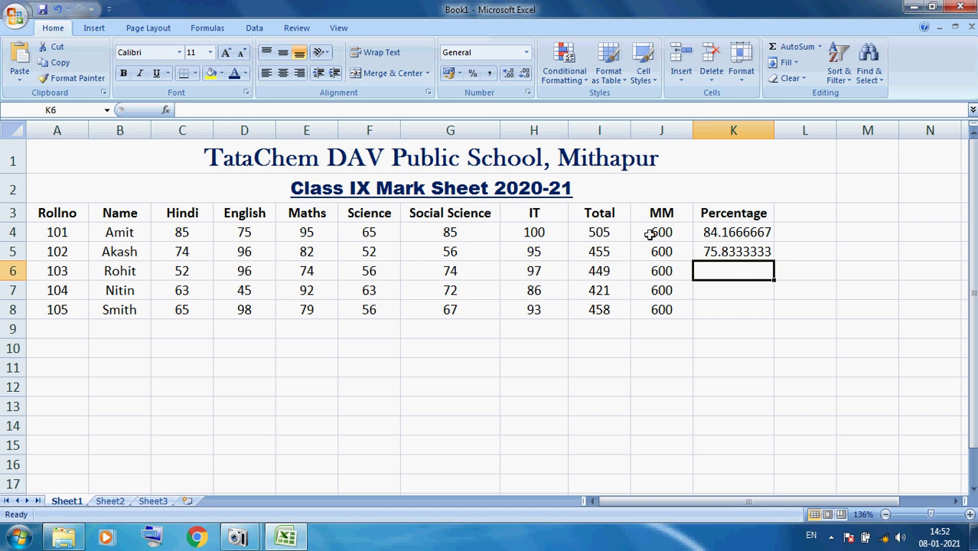
Calculate the third student's percentage in cell K6 with the formula =I6/J6*100
type("=")
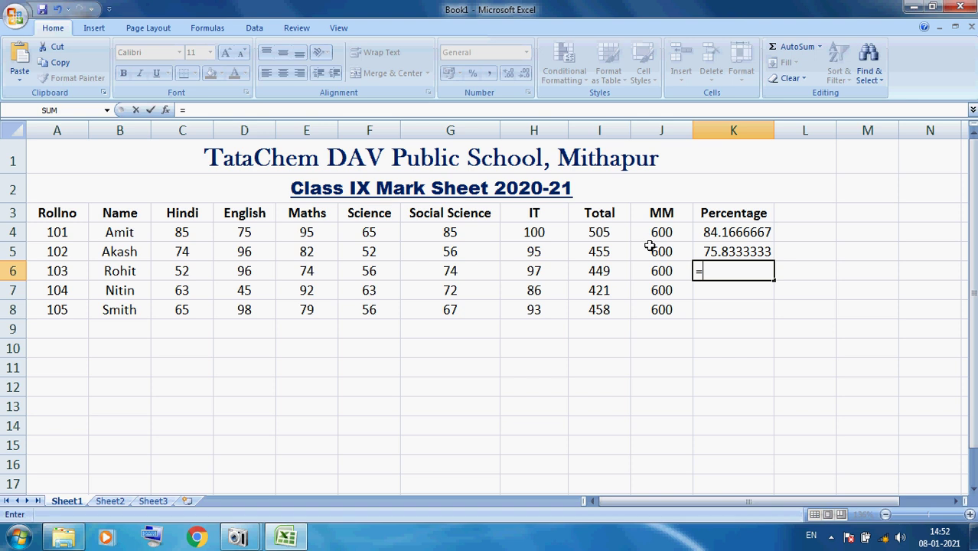
left_click(605, 276)
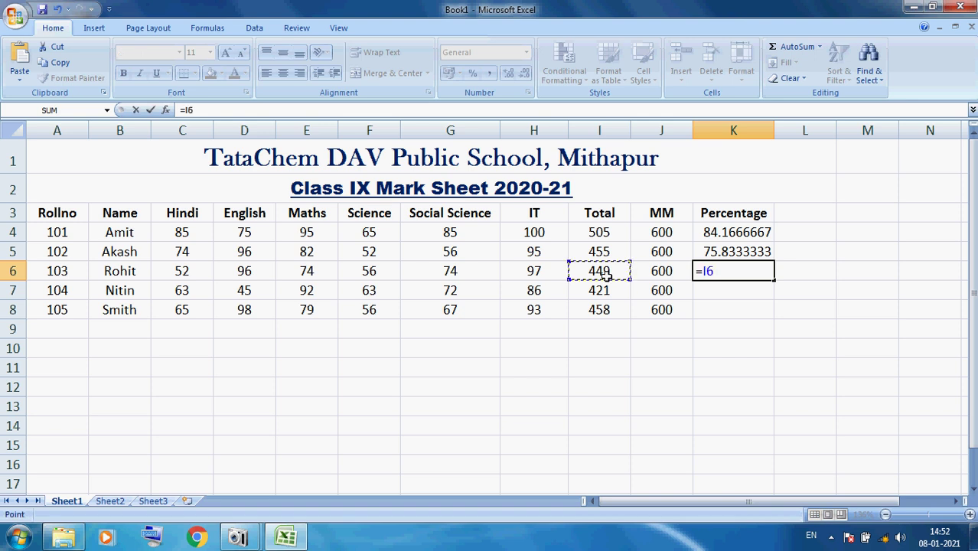
type("/")
left_click(664, 276)
type("*")
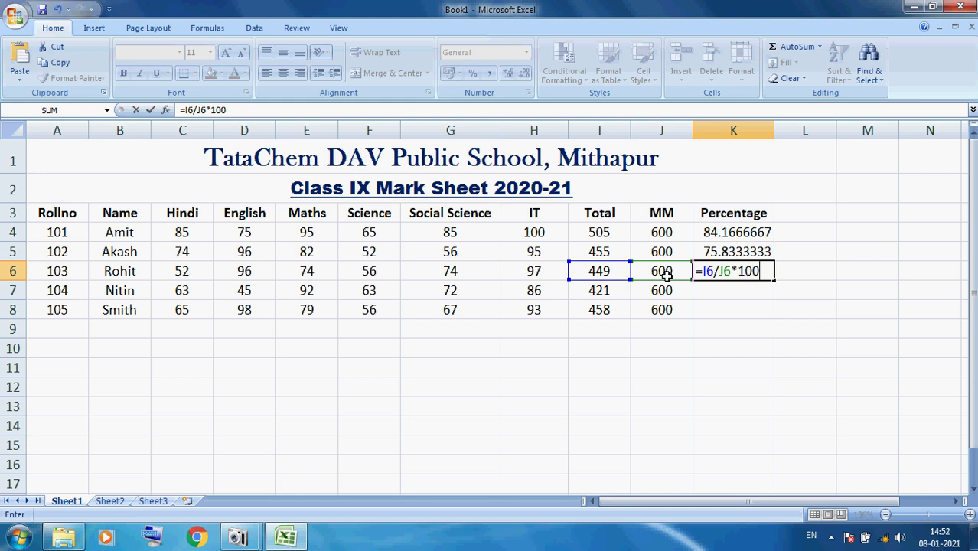
key("Return")
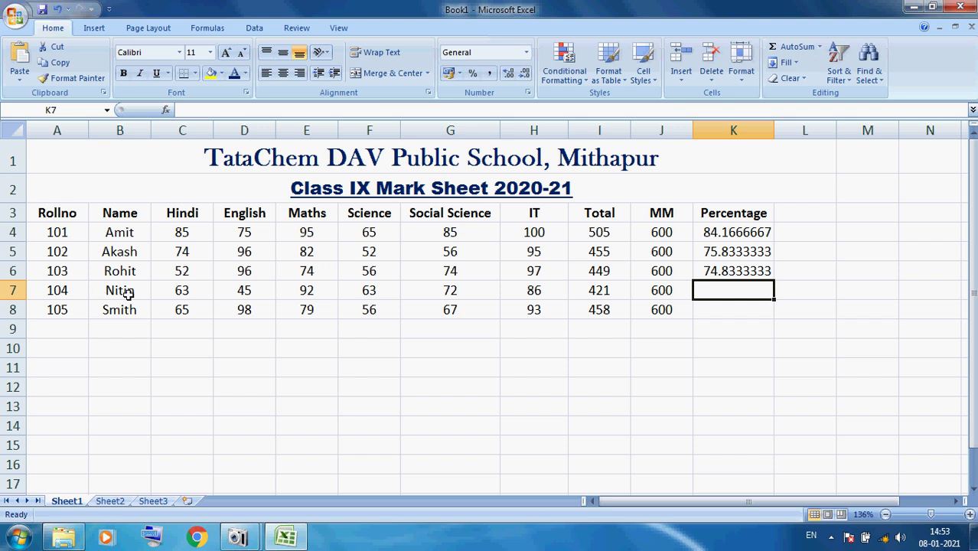
Calculate the fourth student's percentage in cell K7 with the formula =I7/J7*100
type("=")
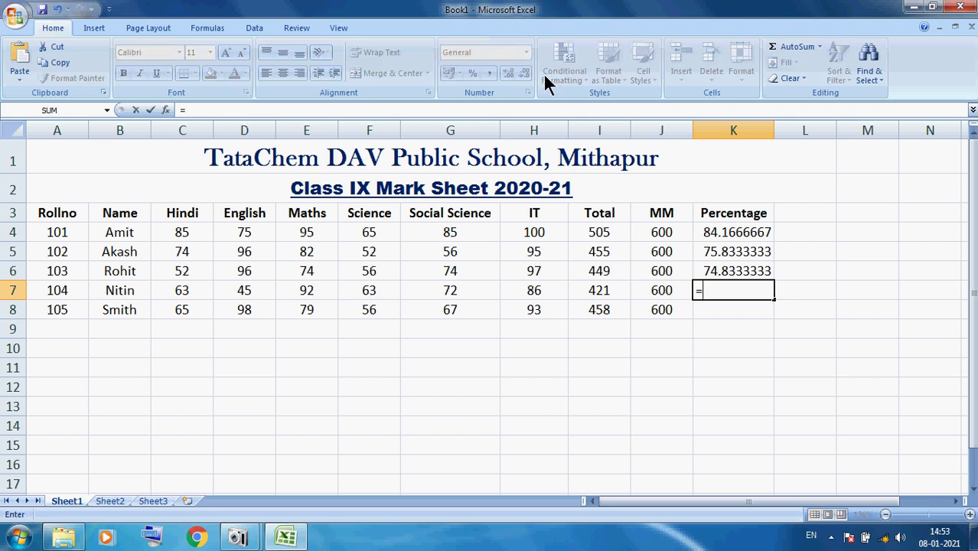
left_click(574, 291)
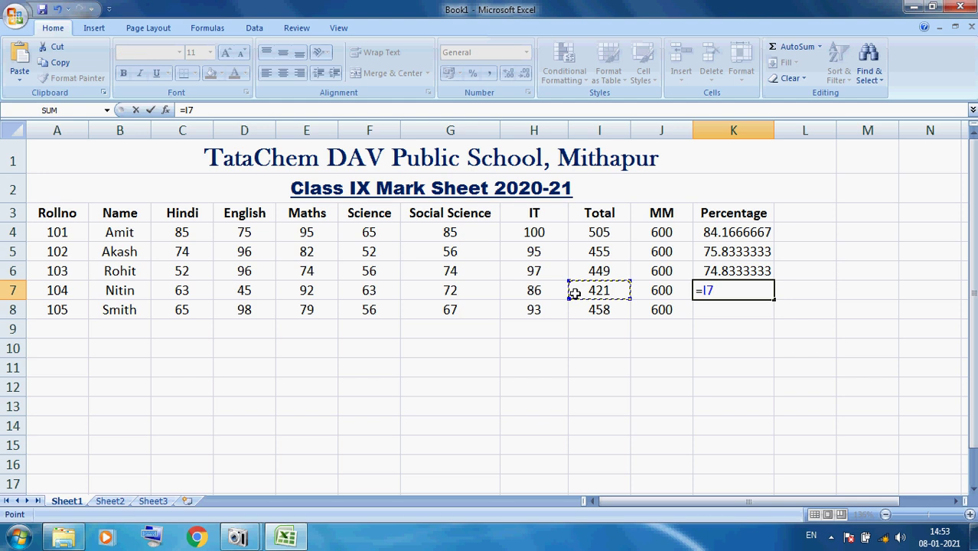
type("/")
left_click(661, 291)
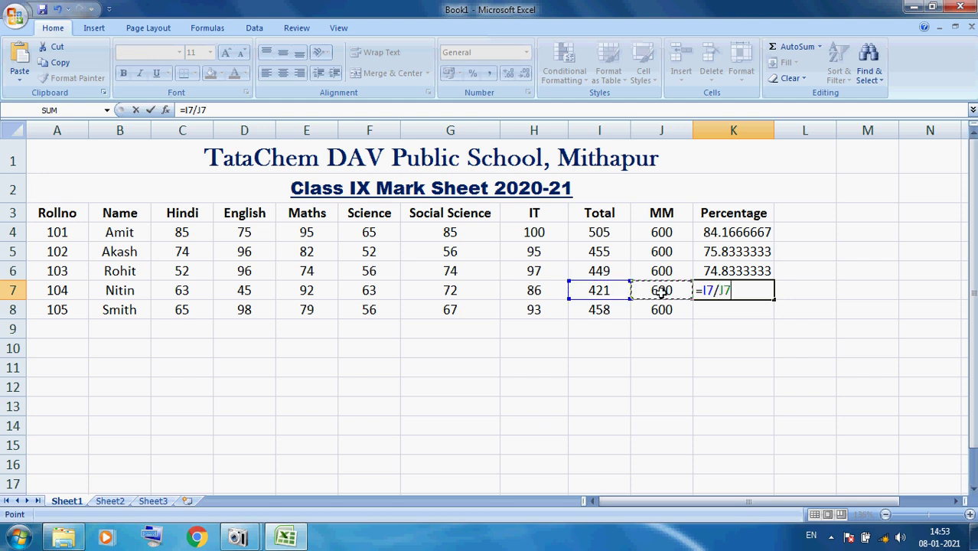
type("*100")
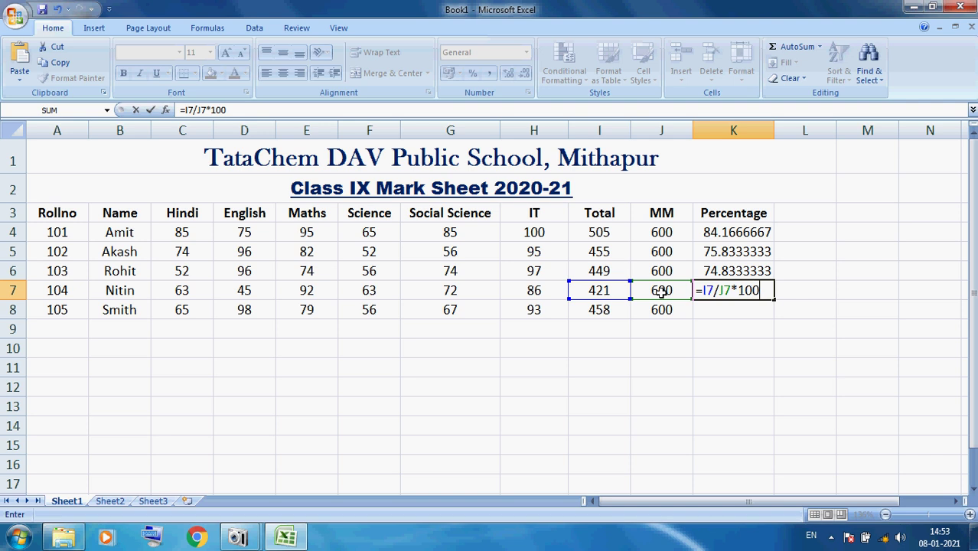
key("Return")
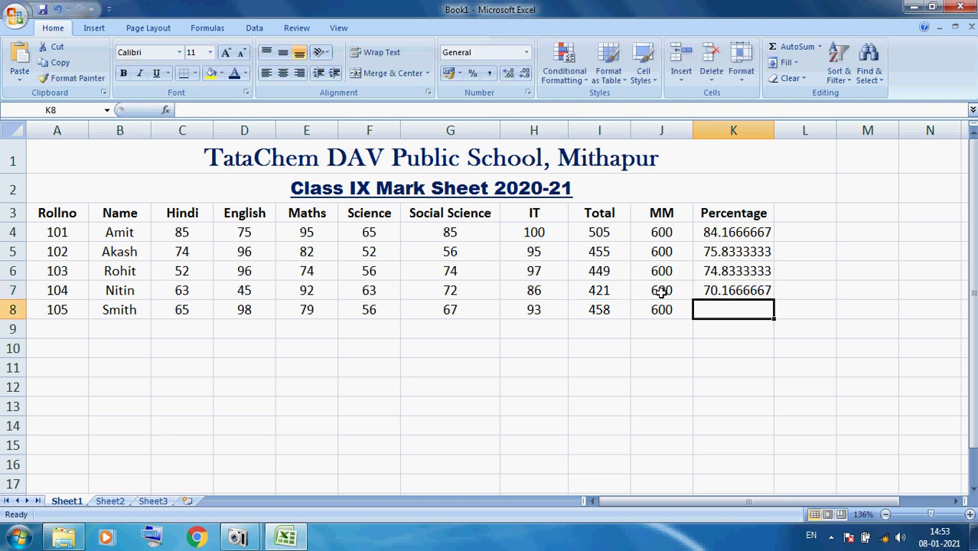
Calculate the fifth student's percentage in cell K8 with the formula =I8/J8*100
type("=")
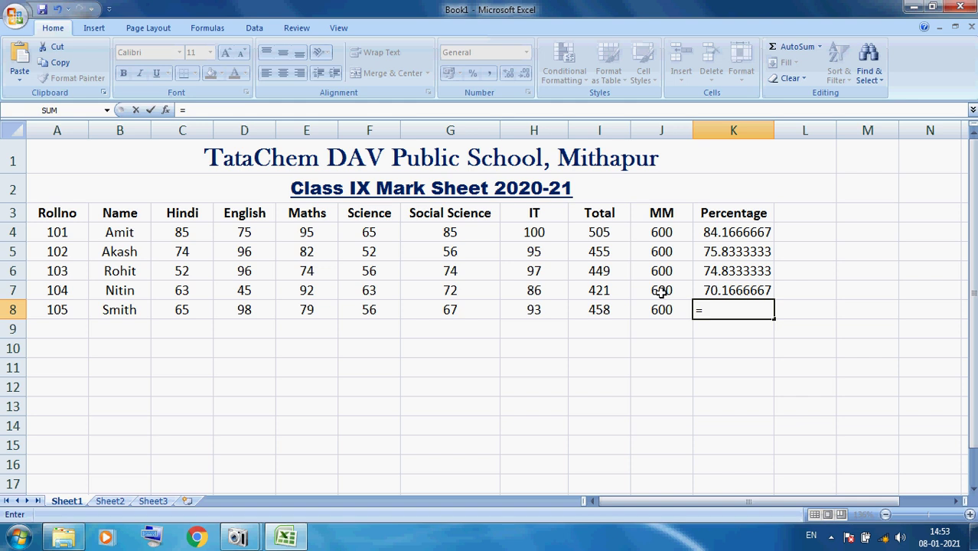
left_click(586, 309)
type("/")
left_click(657, 309)
type("*100")
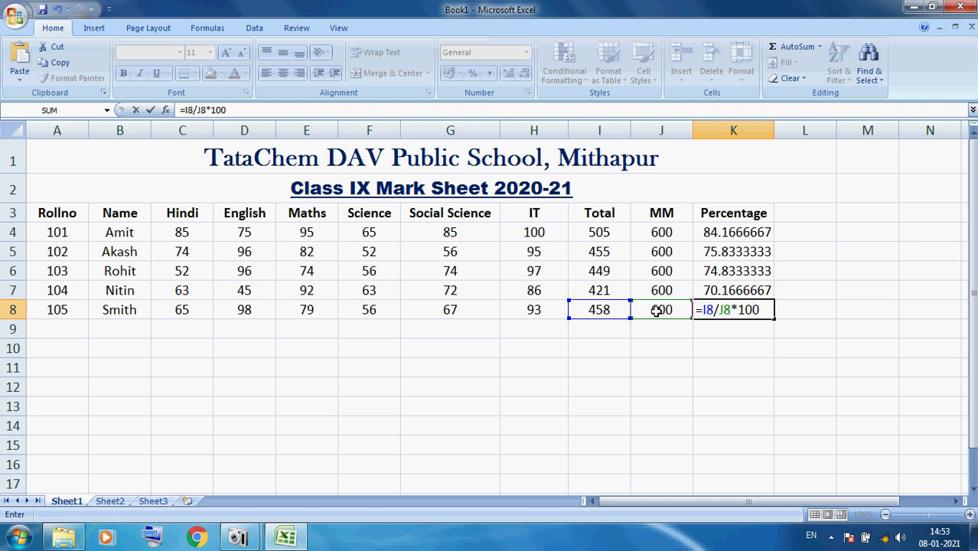
key("Return")
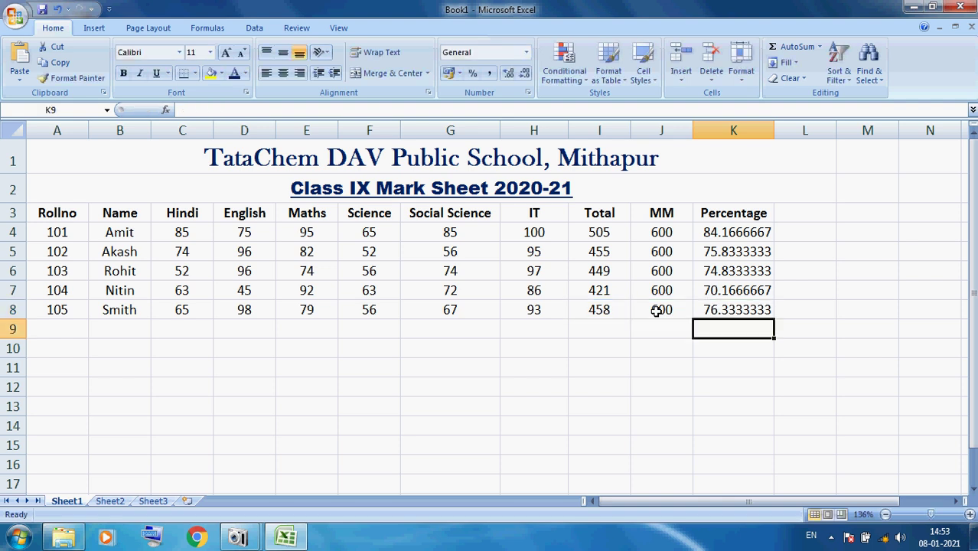
left_click(723, 228)
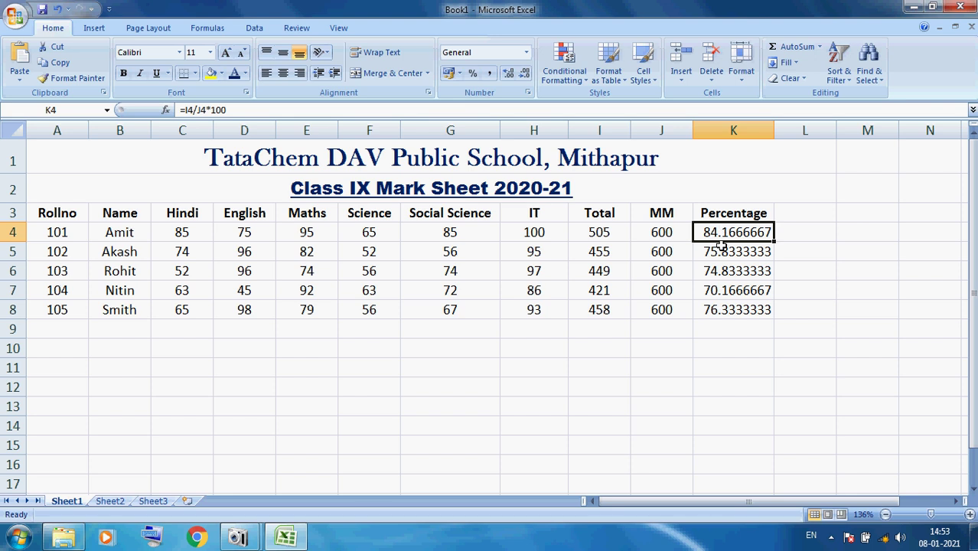
Review the first student's Total formula, MM value and Percentage formula, plus the fifth student's Percentage formula
left_click(734, 345)
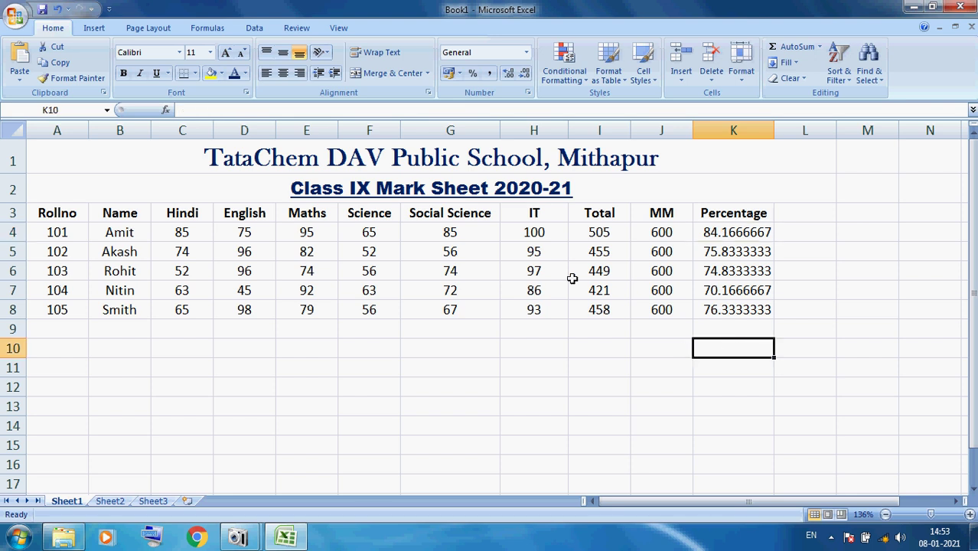
left_click(591, 232)
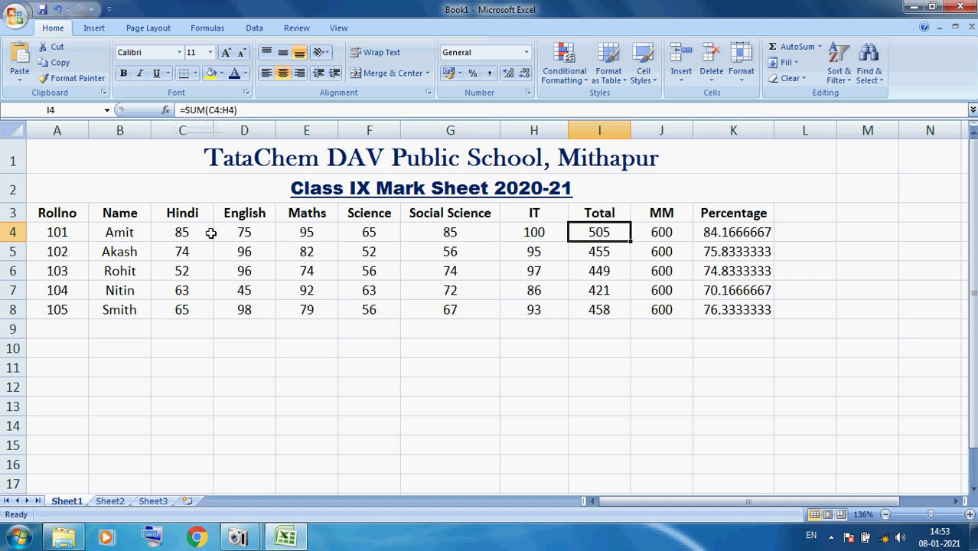
double_click(590, 230)
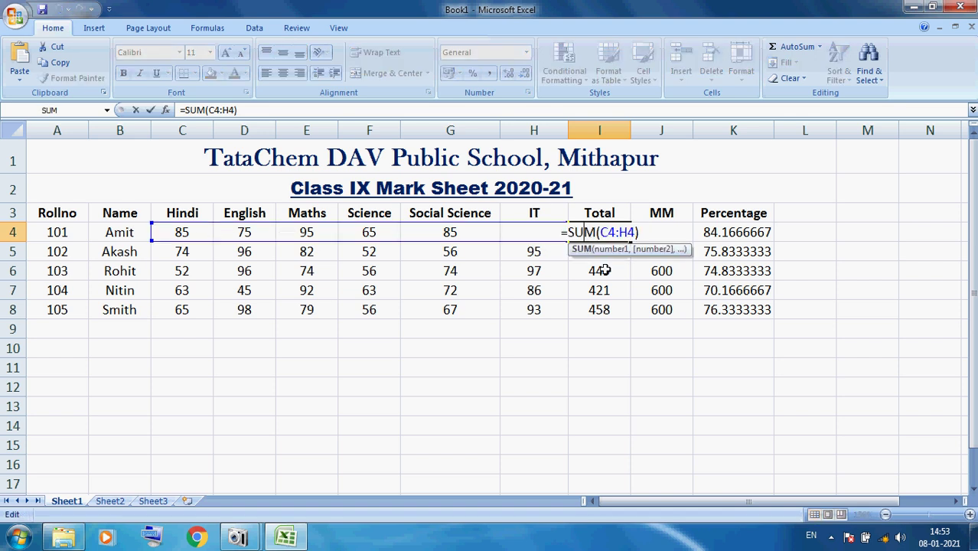
key("Return")
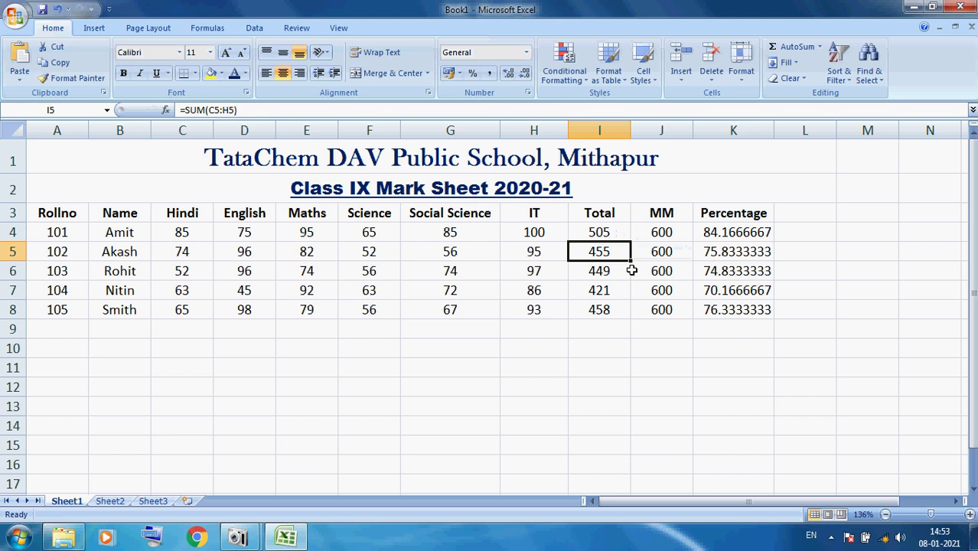
left_click(662, 232)
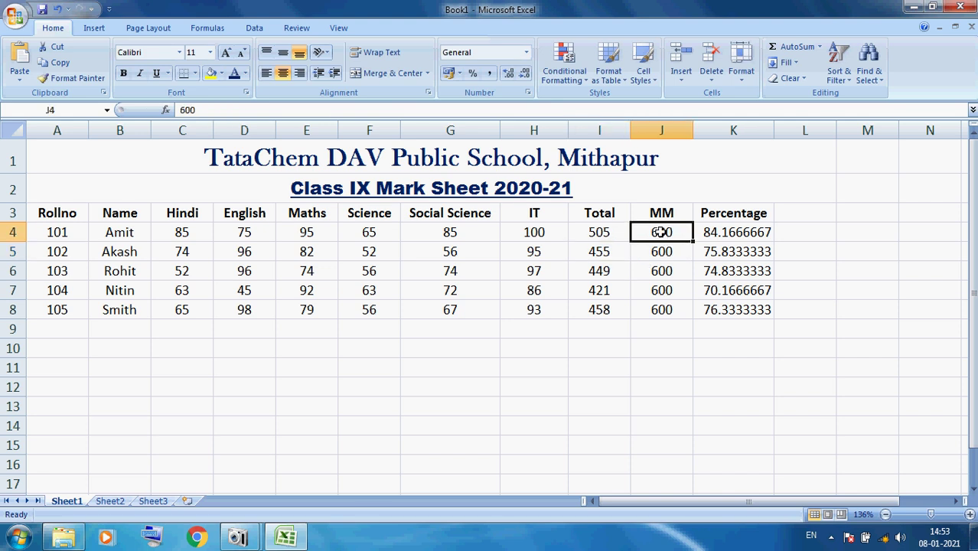
left_click(704, 233)
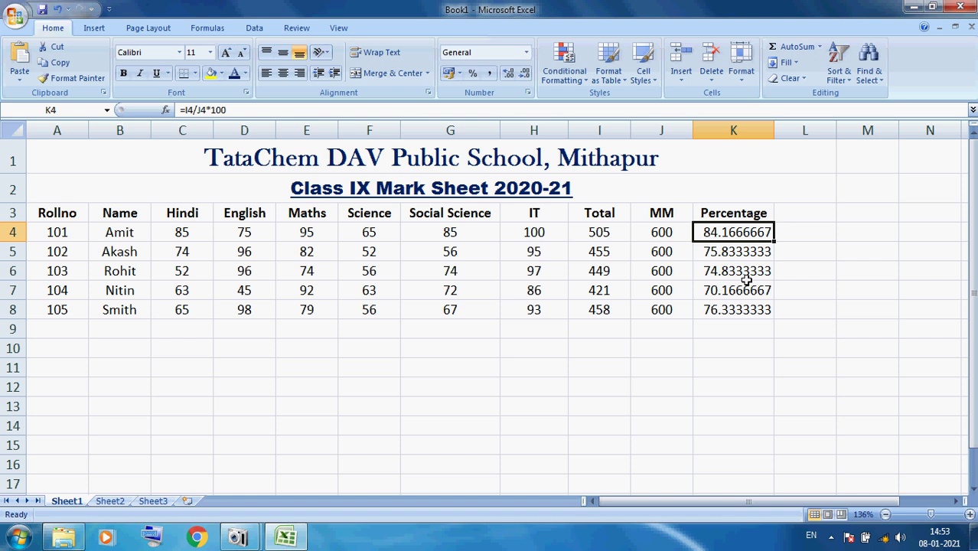
left_click(739, 309)
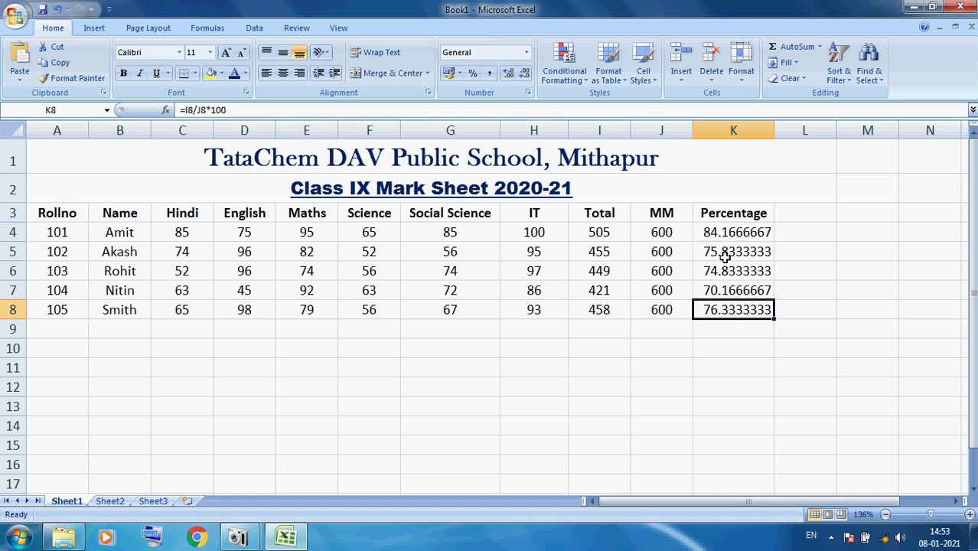
Apply All Borders to the whole marks table in cells A3:K8
mouse_move(67, 215)
left_mouse_down()
mouse_move(452, 227)
mouse_move(677, 251)
mouse_move(743, 289)
mouse_move(739, 309)
left_mouse_up()
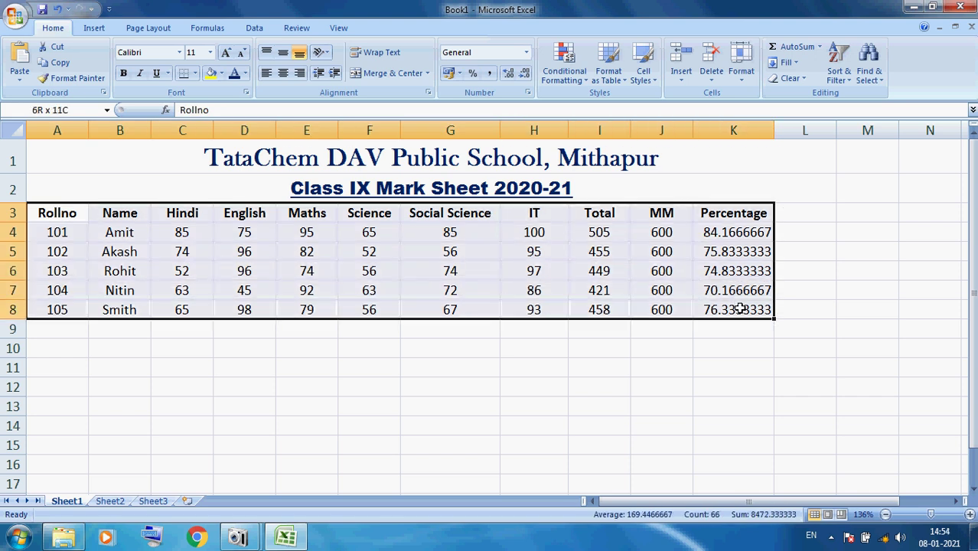
left_click(195, 70)
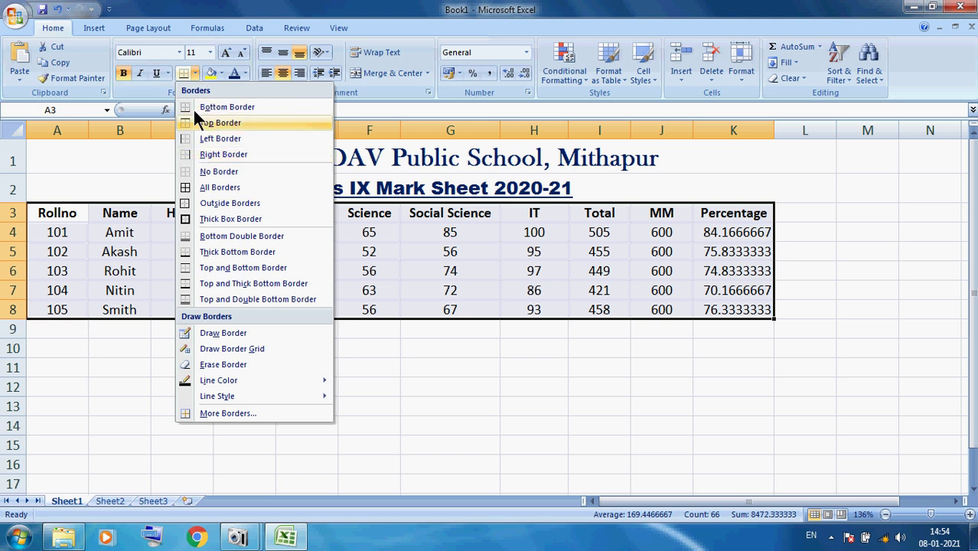
left_click(211, 186)
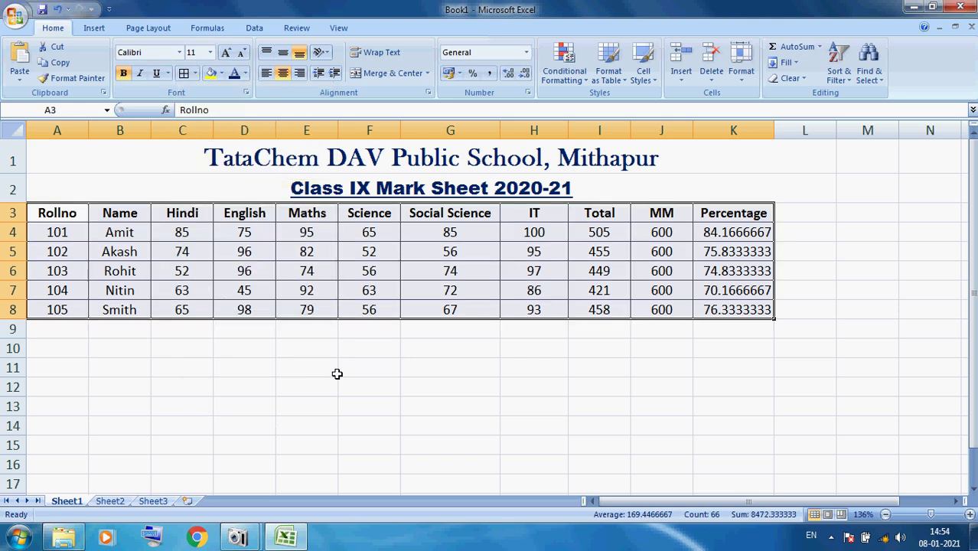
left_click(353, 389)
Format the column heading row A3:K3 with a yellow fill and red font colour
left_click_drag(69, 216, 753, 215)
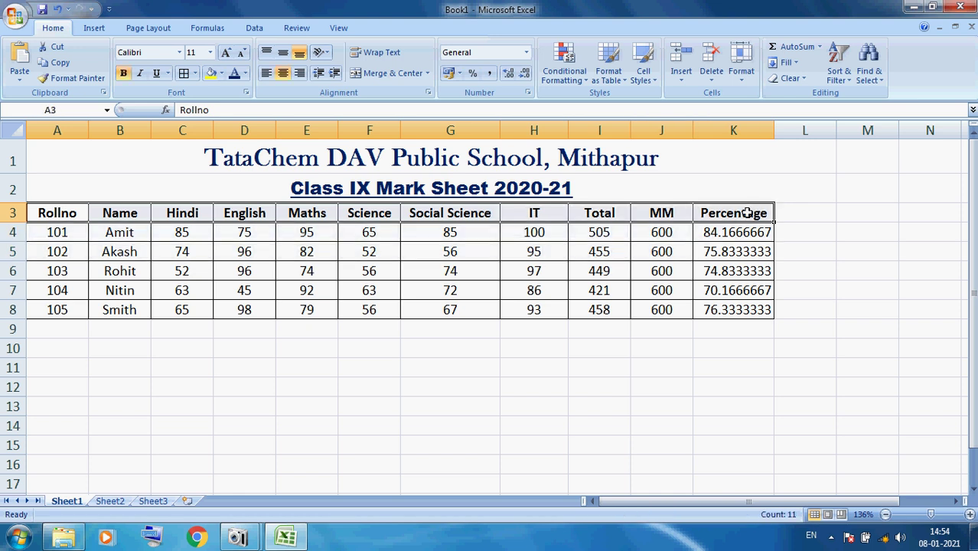
left_click(210, 73)
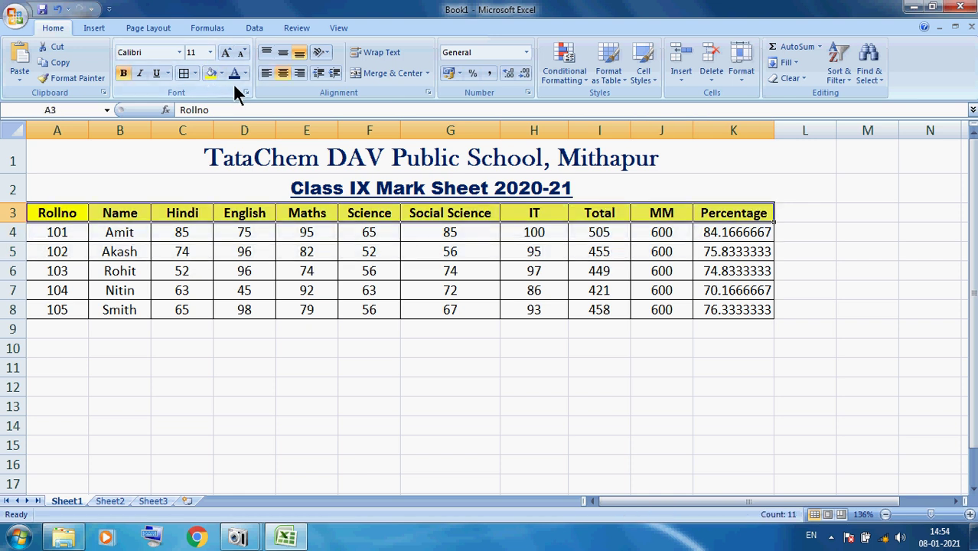
left_click(245, 71)
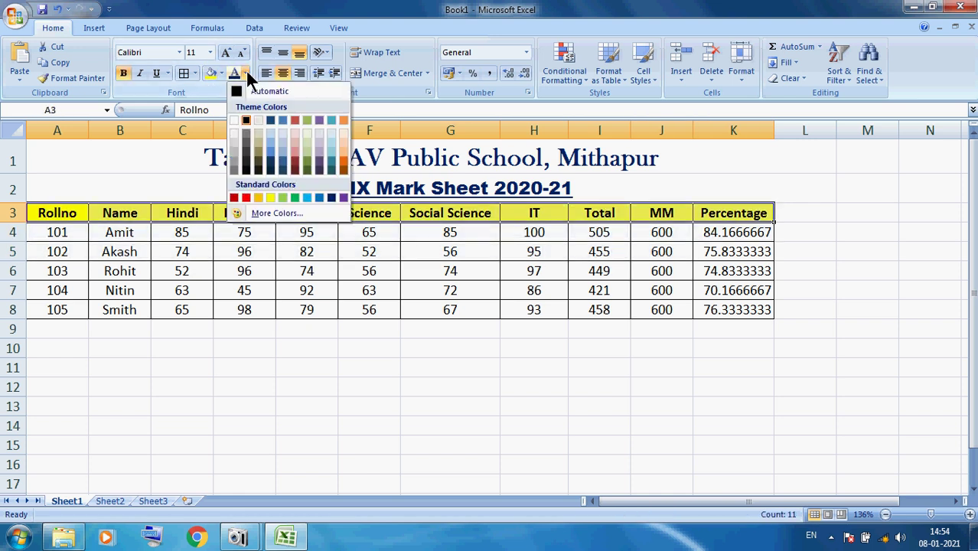
left_click(242, 197)
left_click(306, 347)
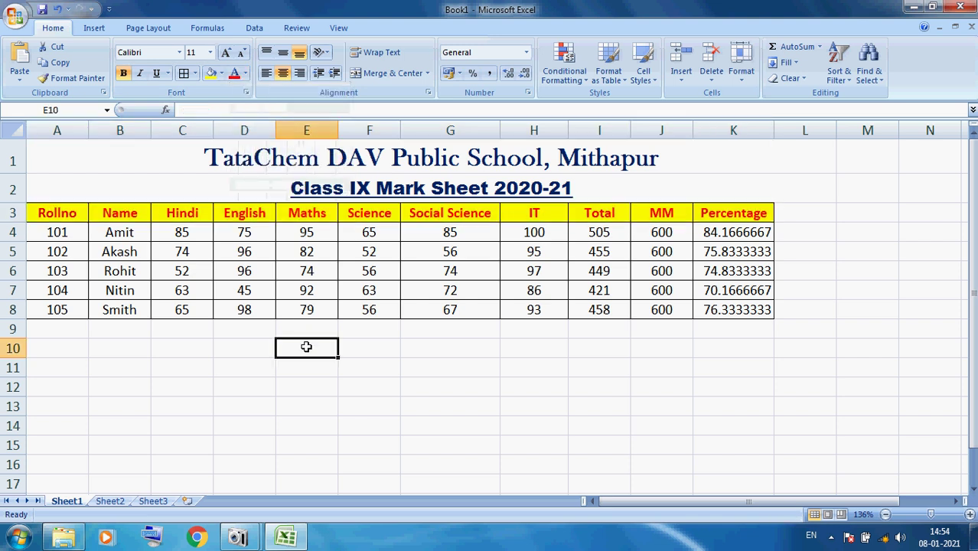
Fill the first student's row, A4:K4, with the standard green colour
left_click_drag(58, 232, 715, 234)
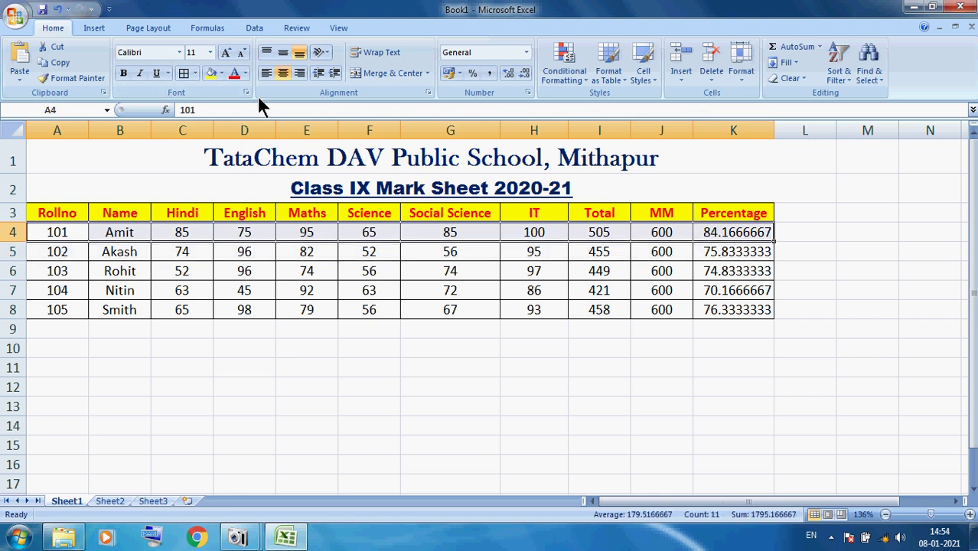
left_click(221, 71)
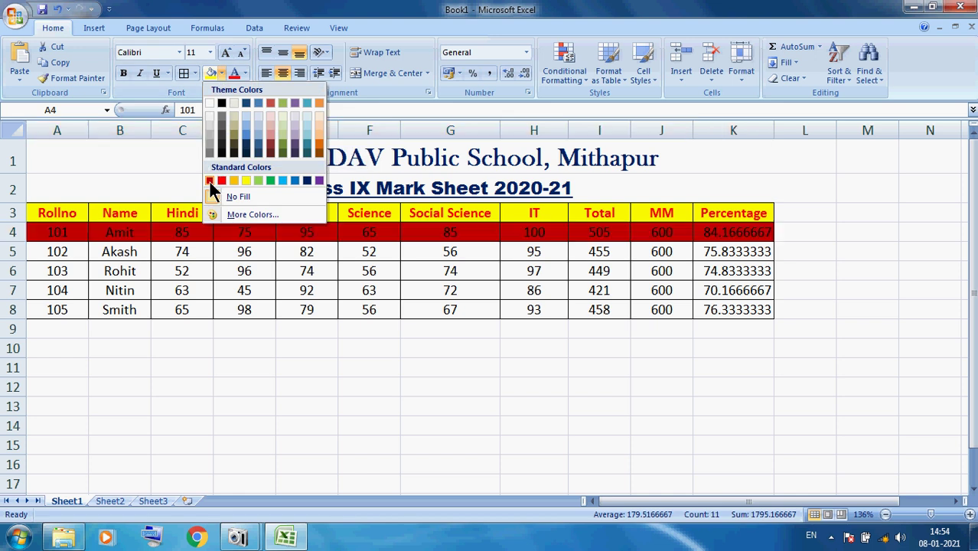
left_click(266, 179)
left_click(258, 290)
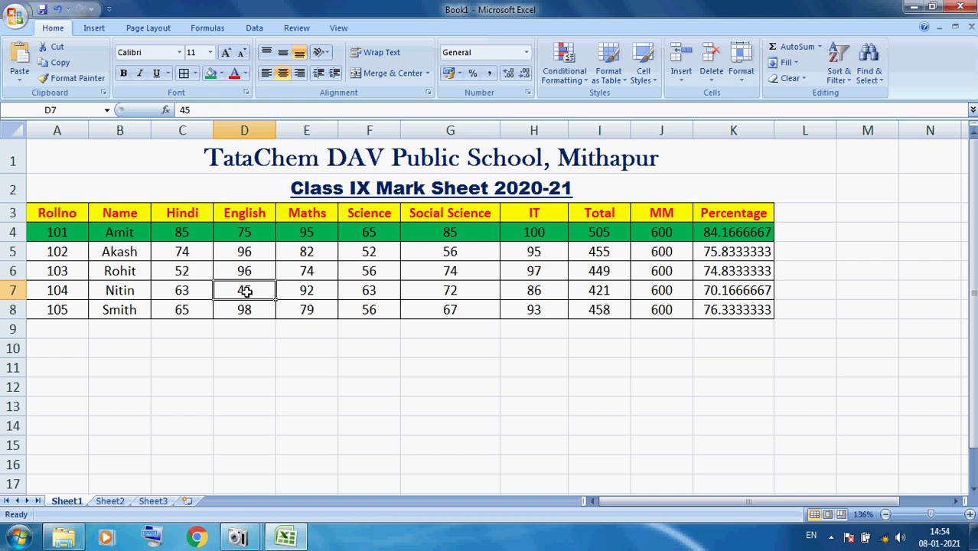
Fill the second student's row, A5:K5, with the standard red colour
left_click(54, 251)
left_click_drag(54, 250, 756, 251)
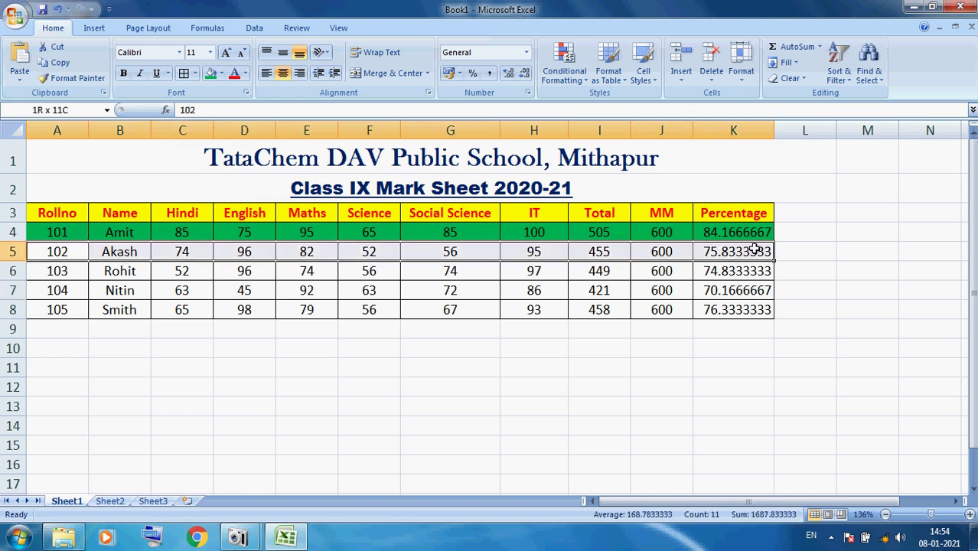
left_click(221, 72)
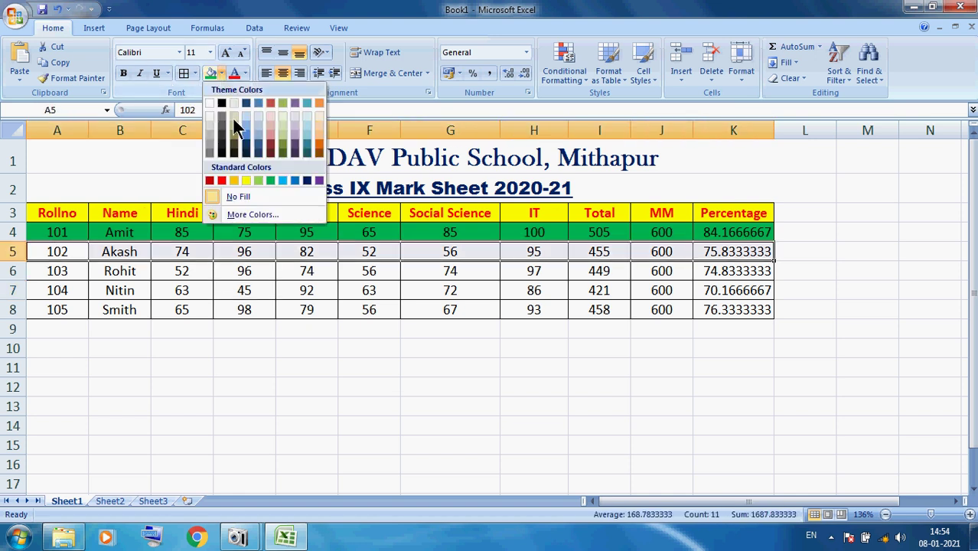
left_click(222, 179)
left_click(182, 348)
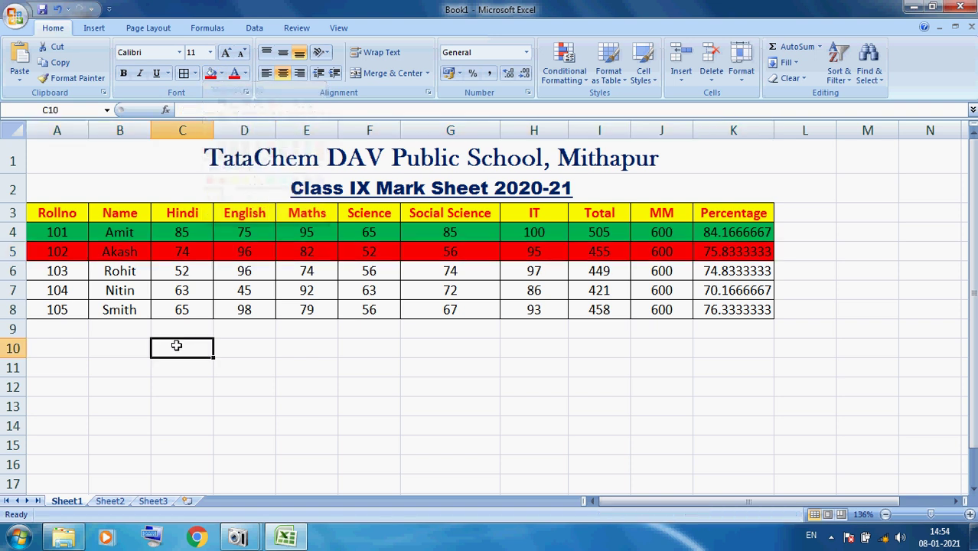
Fill the third student's row, A6:K6, with the standard orange colour
left_click_drag(46, 270, 742, 264)
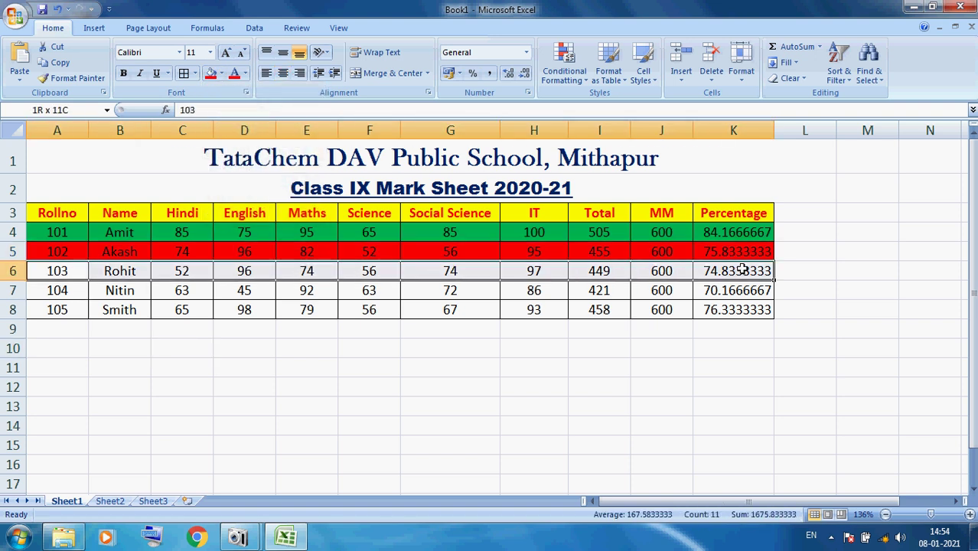
left_click(221, 71)
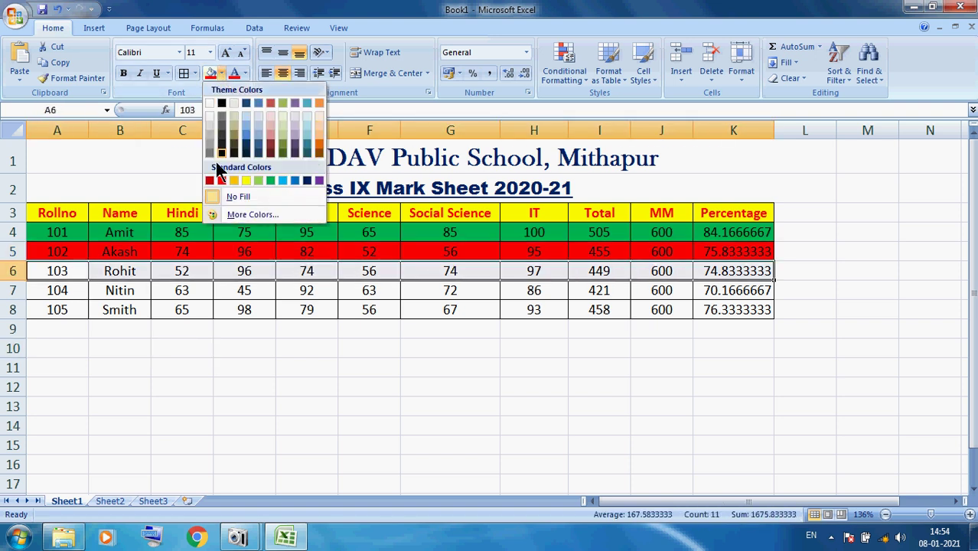
left_click(235, 184)
left_click(174, 310)
Fill the fourth student's row, A7:K7, with the standard light blue colour
left_click_drag(48, 292, 730, 292)
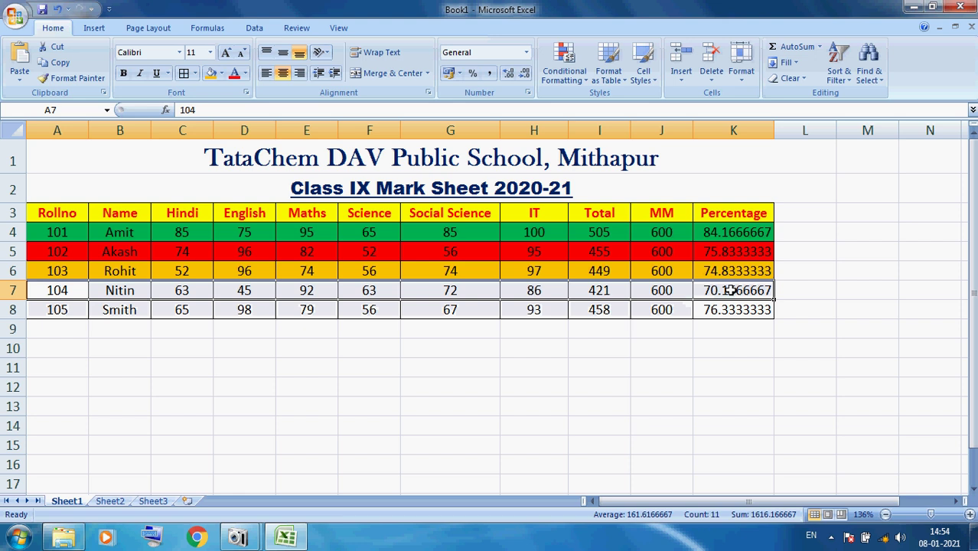
left_click(222, 74)
left_click(280, 181)
left_click(244, 348)
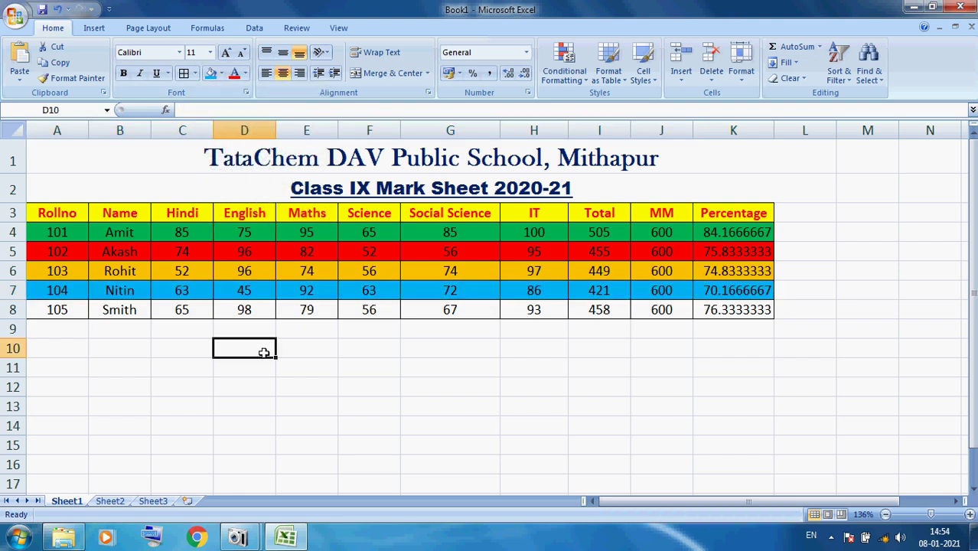
Fill the fifth student's row, A8:K8, with a medium grey theme colour
left_click_drag(61, 310, 733, 304)
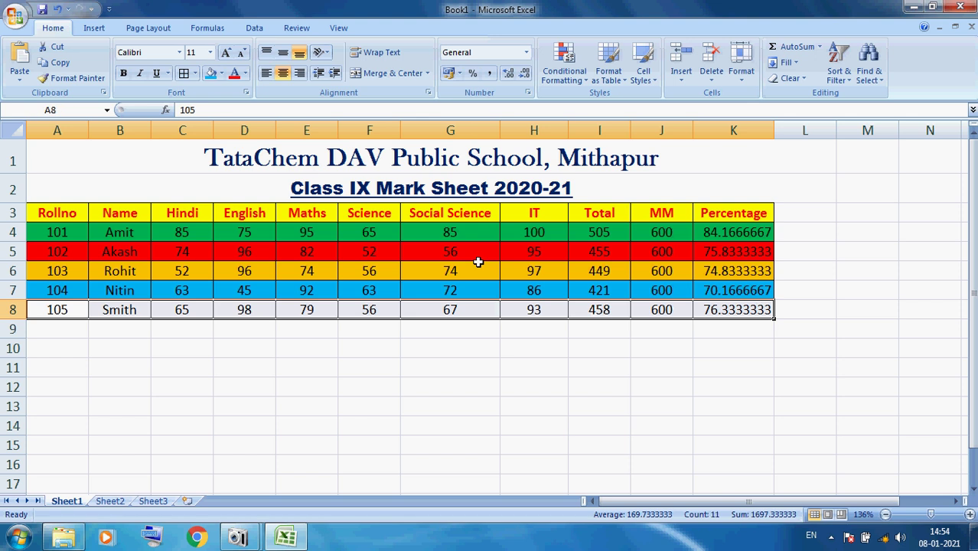
left_click(221, 73)
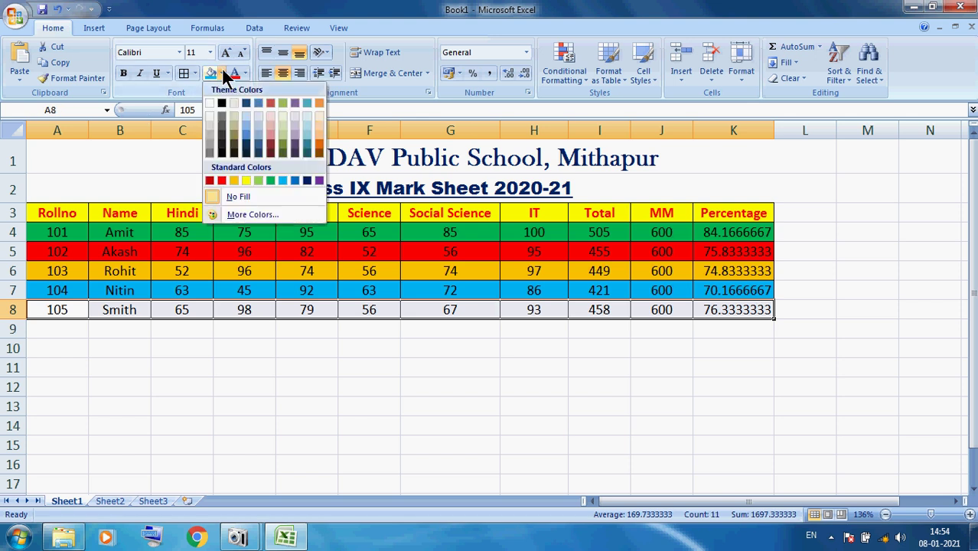
left_click(208, 142)
left_click(349, 404)
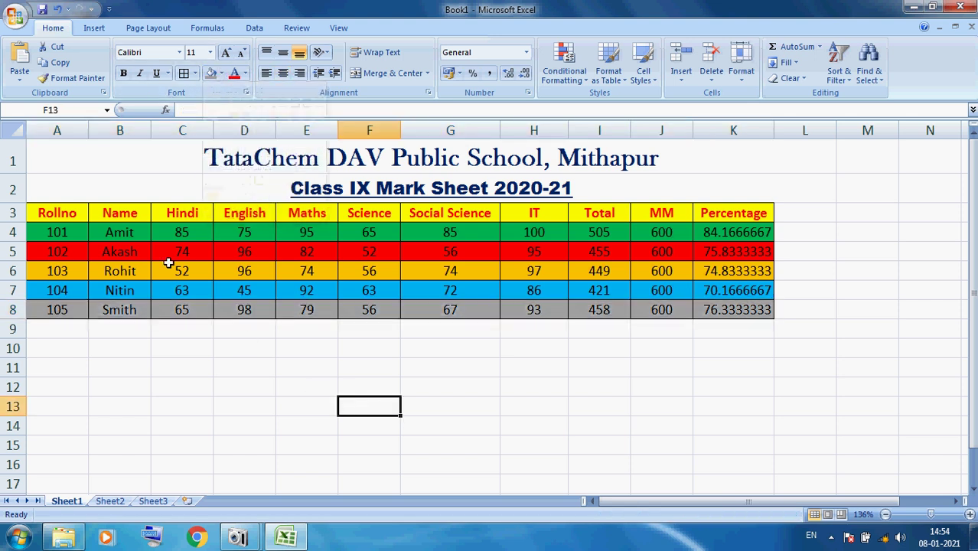
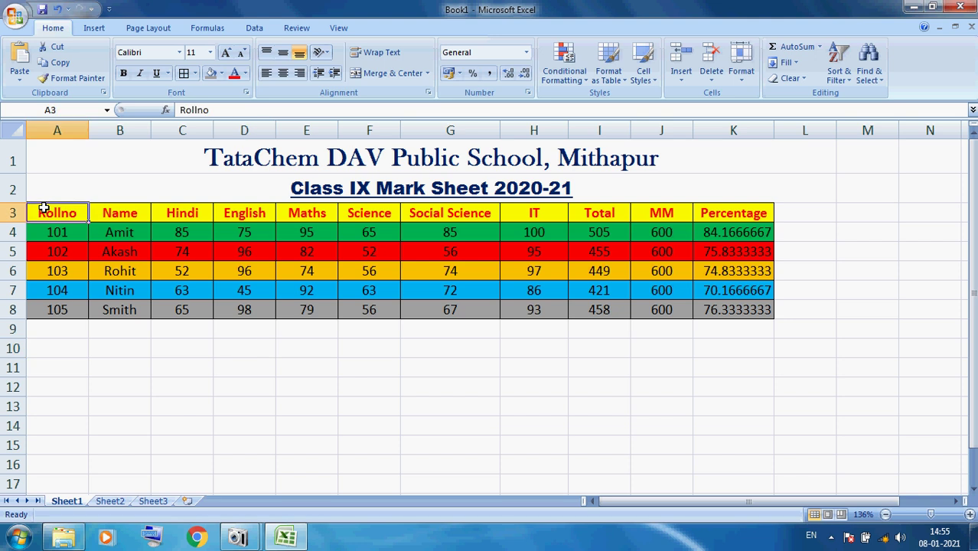
left_click(159, 255)
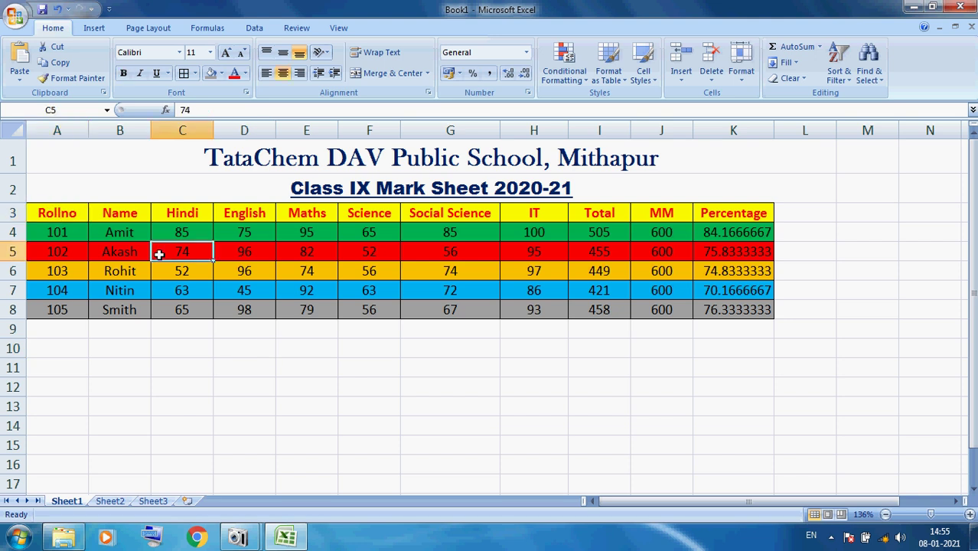
left_click(110, 213)
left_click_drag(111, 214, 176, 312)
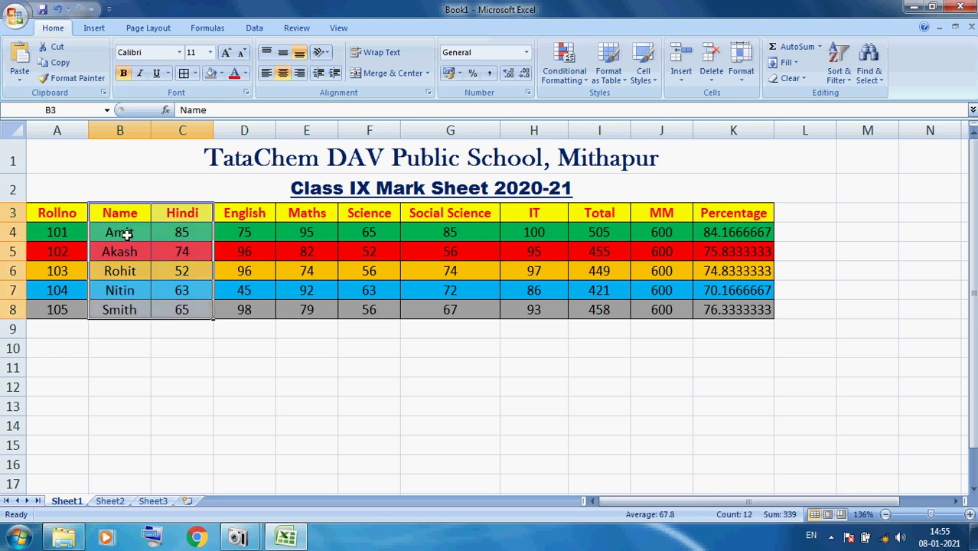
left_click(156, 361)
Insert a 2-D clustered column chart of the students' Hindi marks from the Name and Hindi columns, B3:C8
left_click_drag(120, 212, 194, 300)
left_click(98, 29)
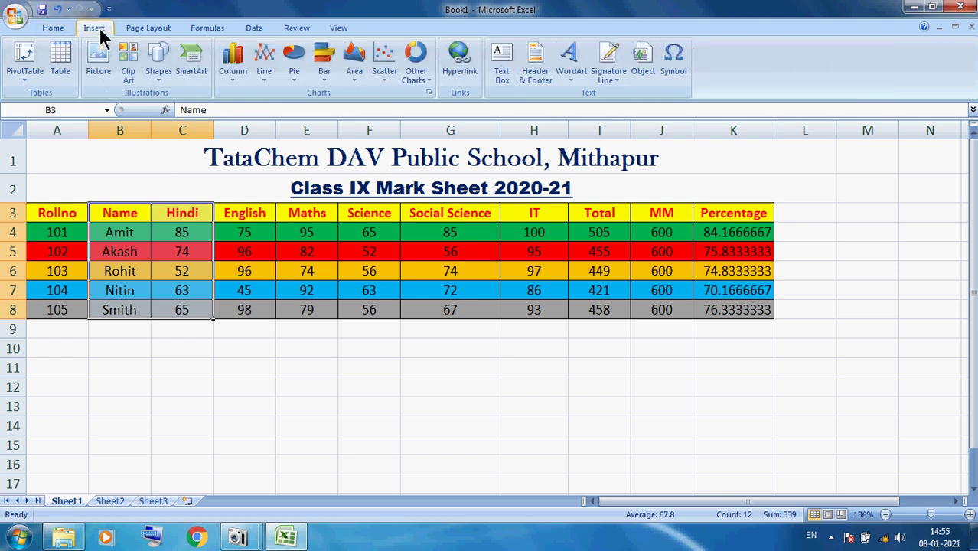
left_click(232, 77)
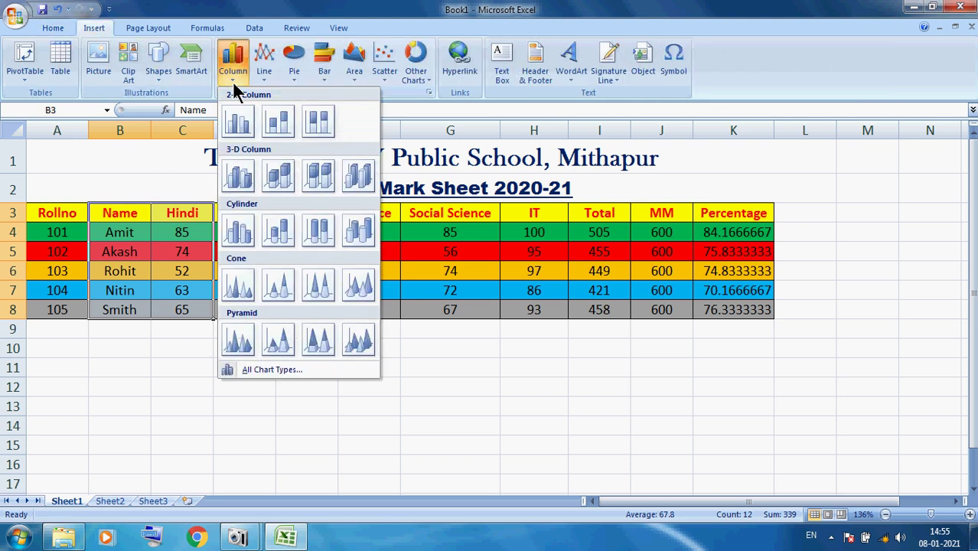
left_click(299, 10)
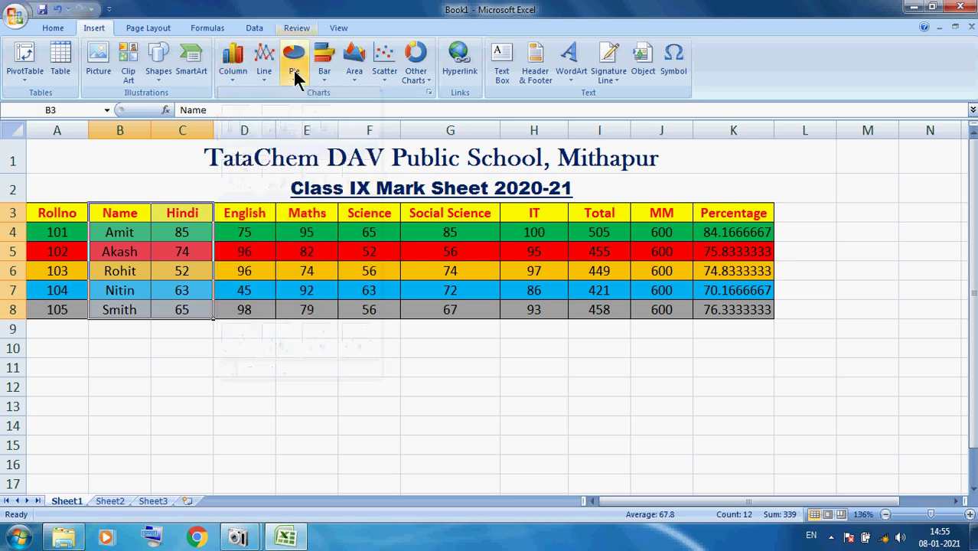
left_click(225, 80)
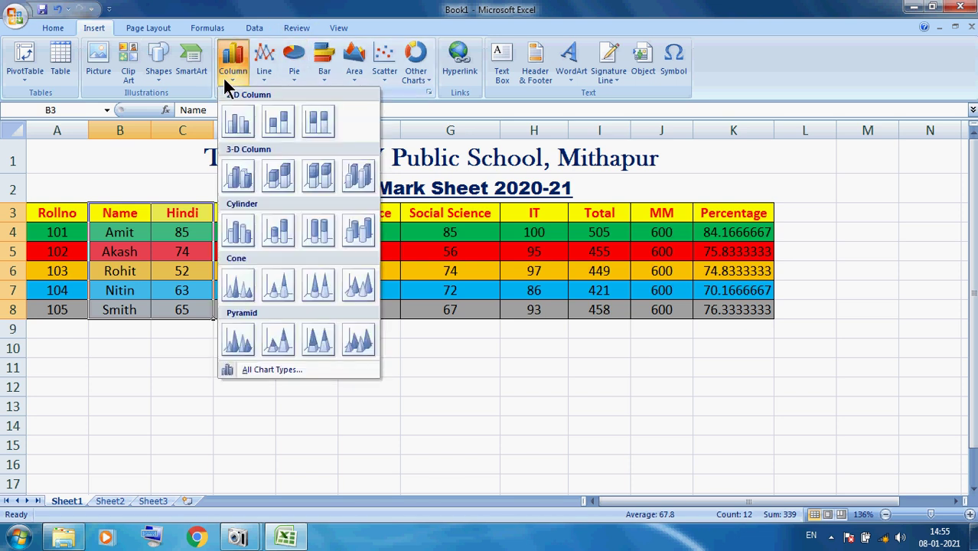
left_click(239, 117)
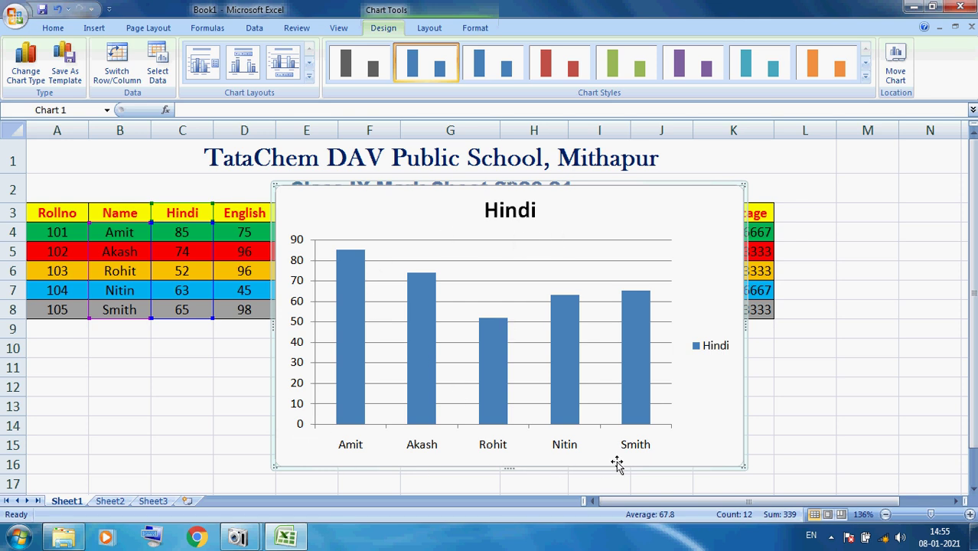
Move the Hindi chart down so that it starts at row 8, clear of the headings and most student rows
left_click_drag(589, 191, 492, 322)
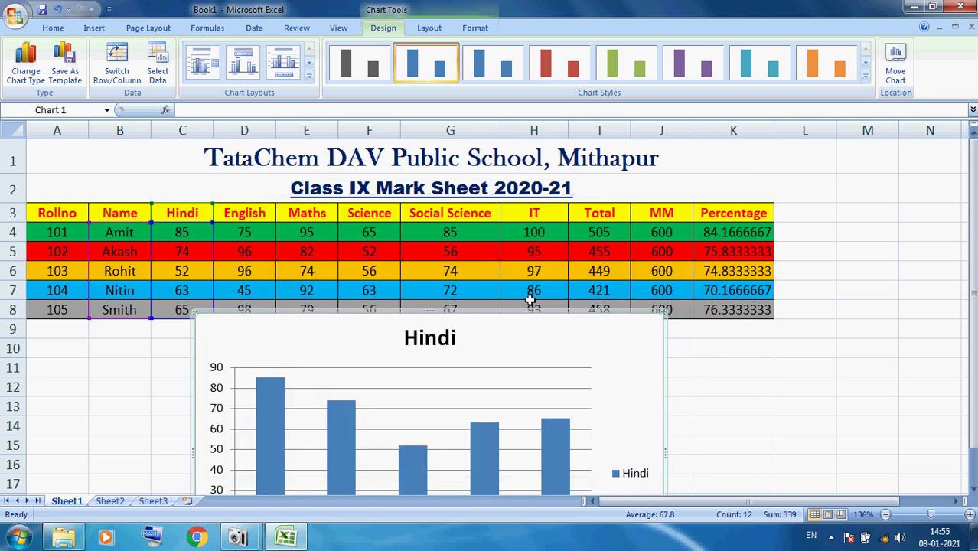
scroll(529, 300, "down", 1)
left_click(775, 320)
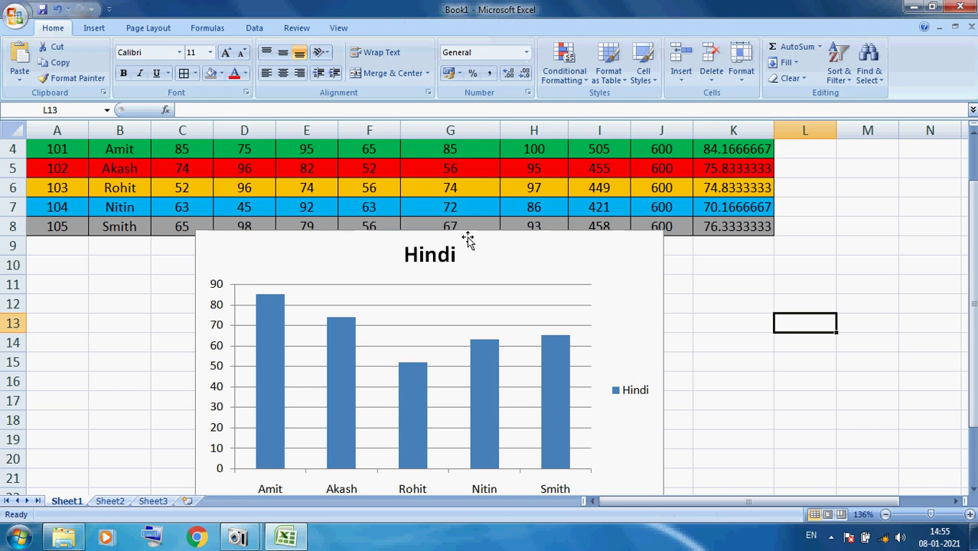
Delete the Hindi column chart from the sheet
left_click(469, 236)
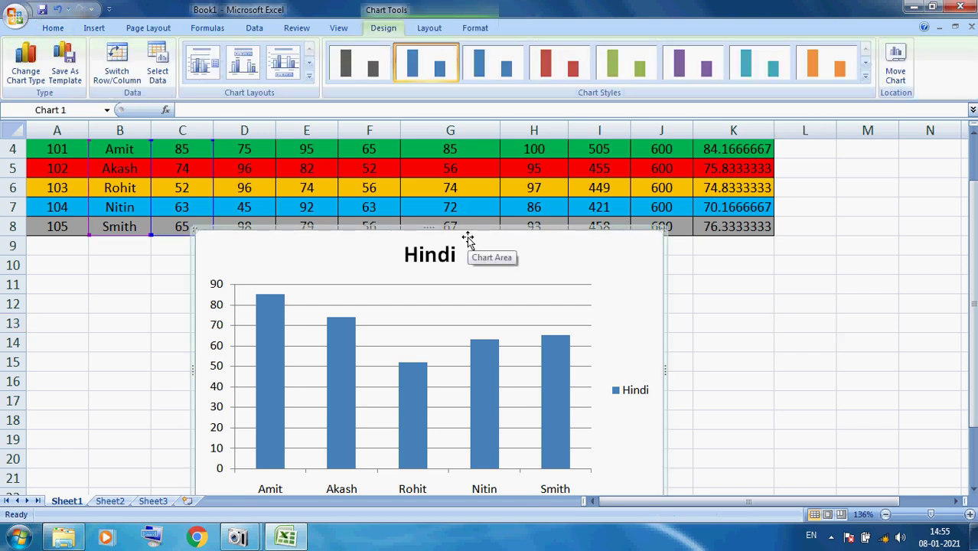
key("Delete")
left_click(245, 398)
scroll(175, 271, "up", 1)
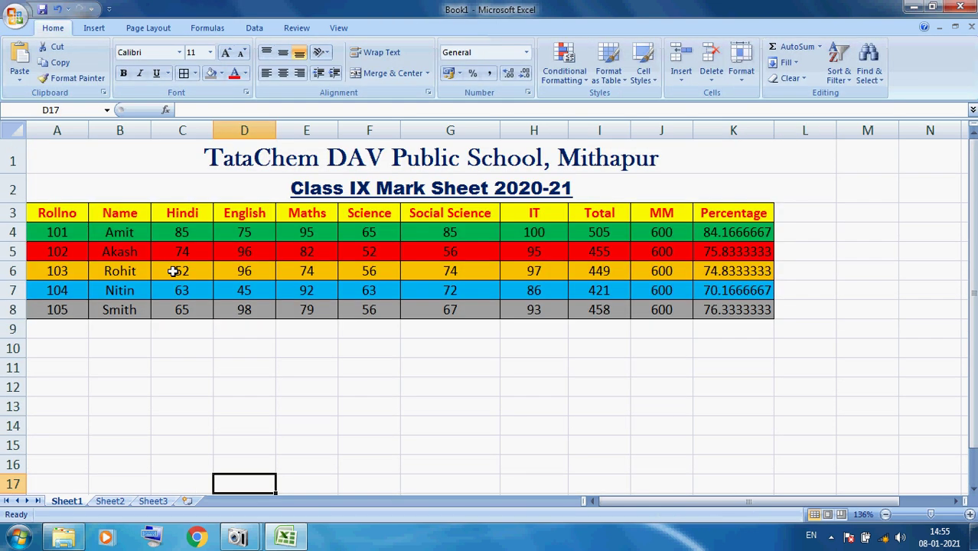
Insert a 2-D clustered column chart of the Hindi and English marks from B3:D8
left_click_drag(133, 208, 229, 310)
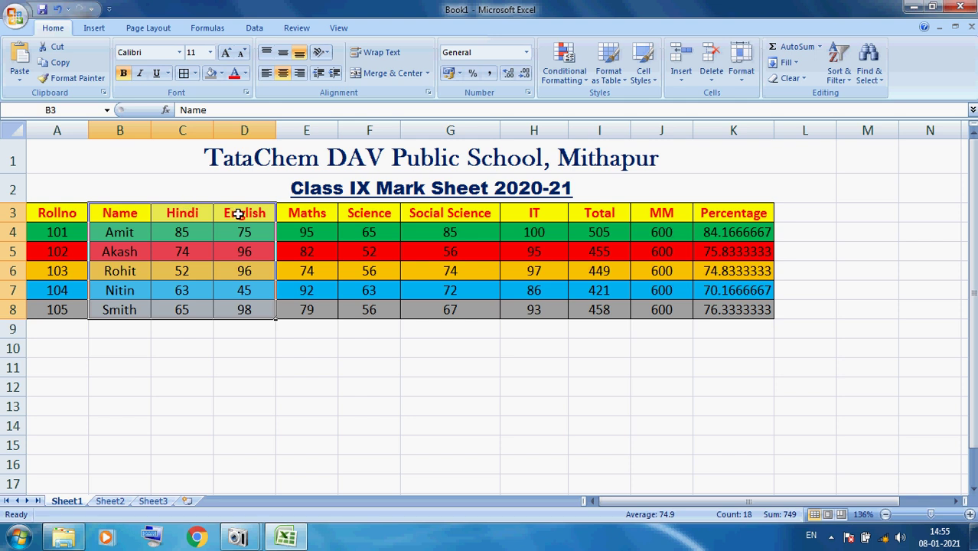
left_click_drag(123, 212, 233, 307)
left_click(92, 30)
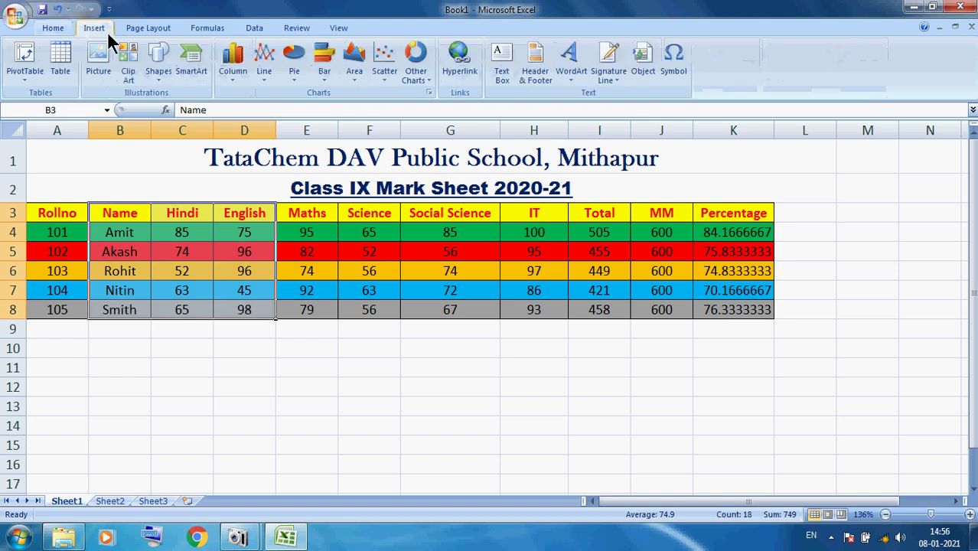
left_click(229, 77)
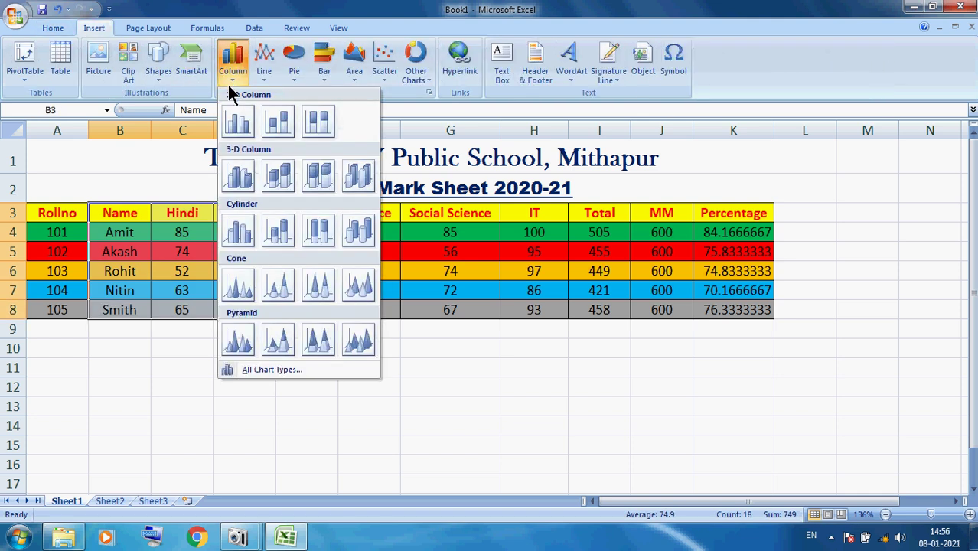
left_click(237, 121)
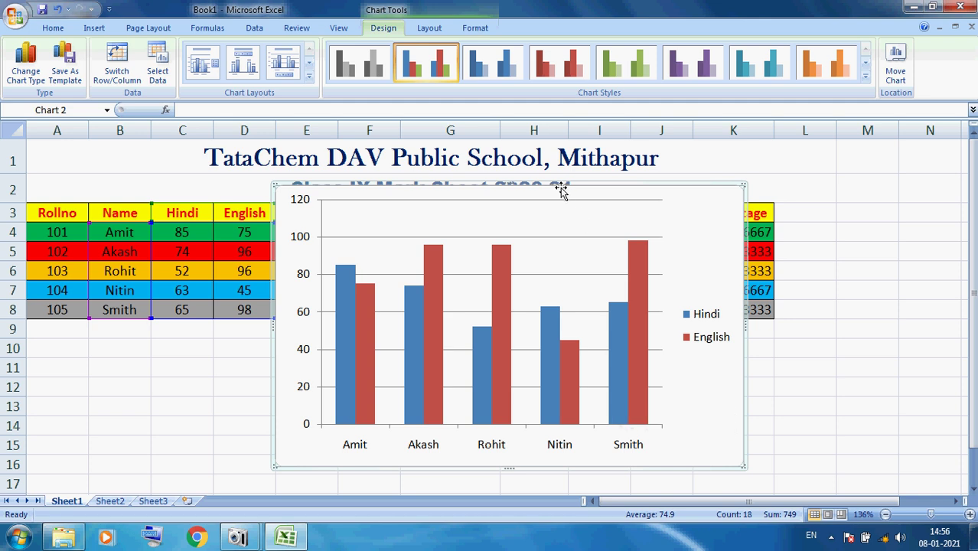
Move the Hindi and English chart so that it starts just under the header row, spanning columns C to J
left_click_drag(561, 190, 481, 273)
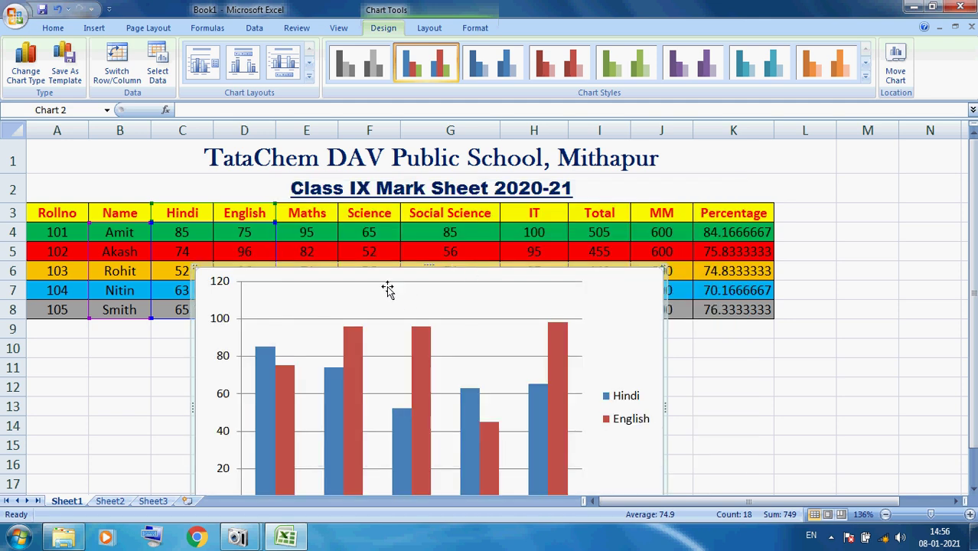
left_click_drag(385, 271, 375, 230)
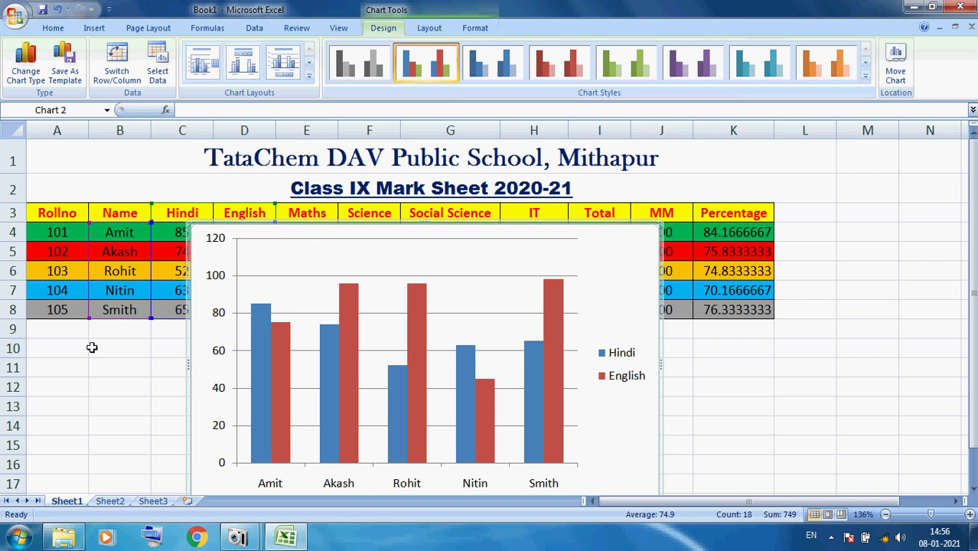
left_click(142, 382)
Try the black-background multicolour chart style on the Hindi and English chart, and switch it to a shaded blue style
left_click(381, 239)
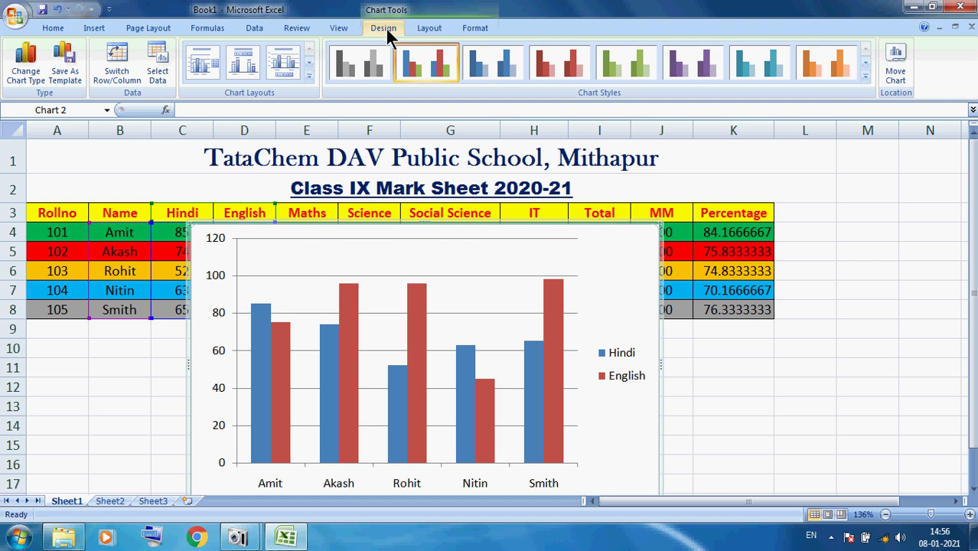
left_click(429, 28)
left_click(475, 29)
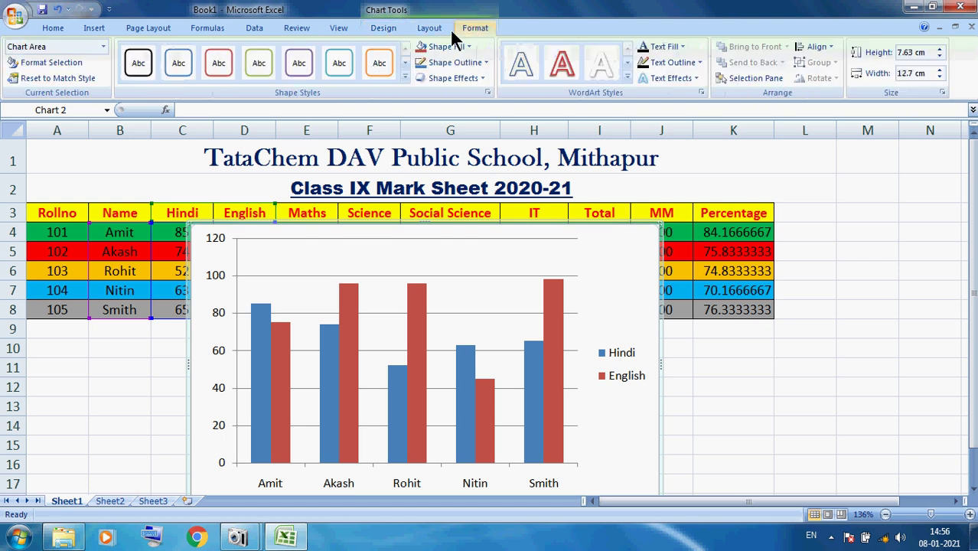
left_click(384, 28)
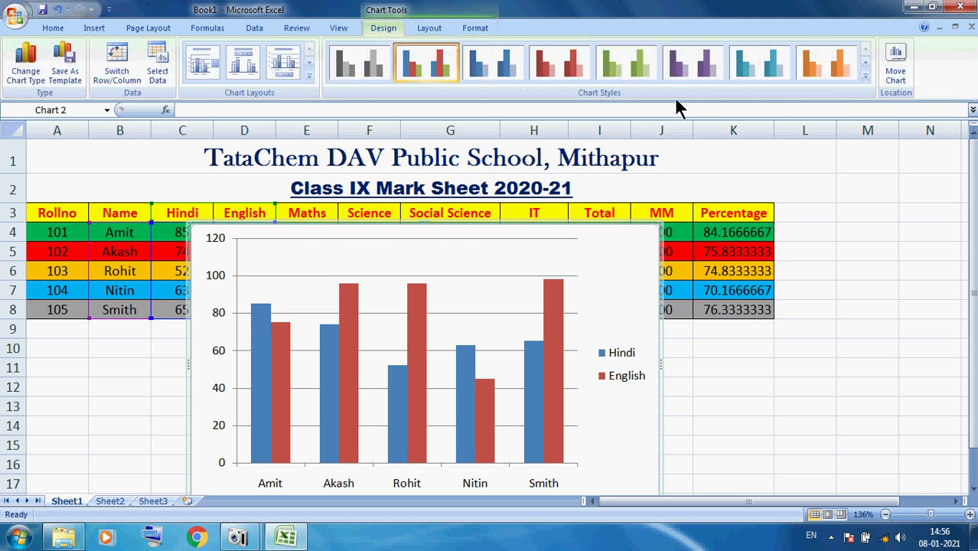
left_click(864, 77)
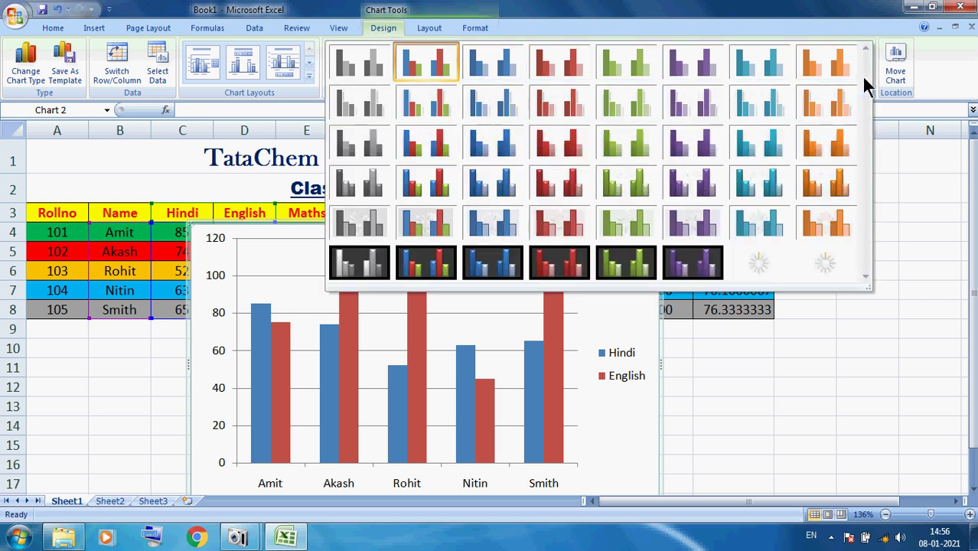
left_click(422, 263)
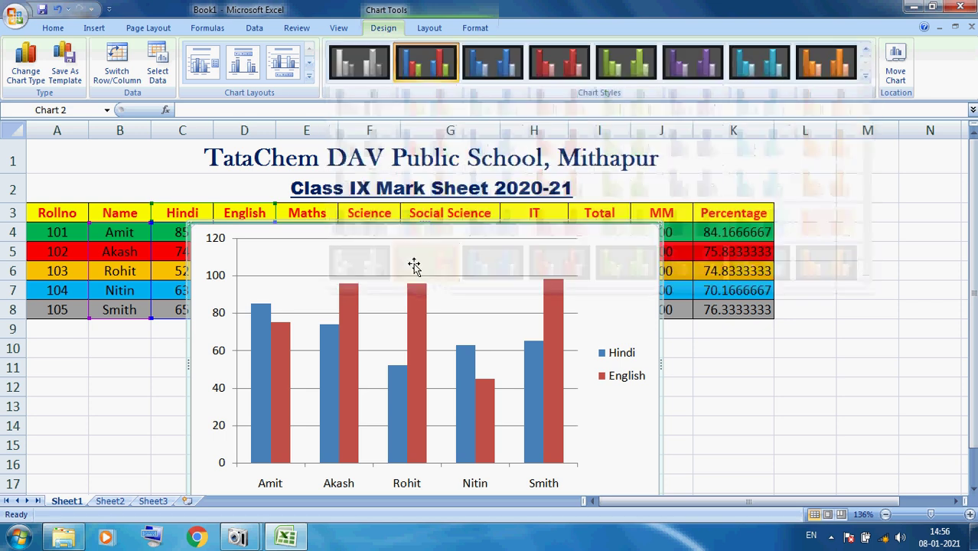
left_click(867, 77)
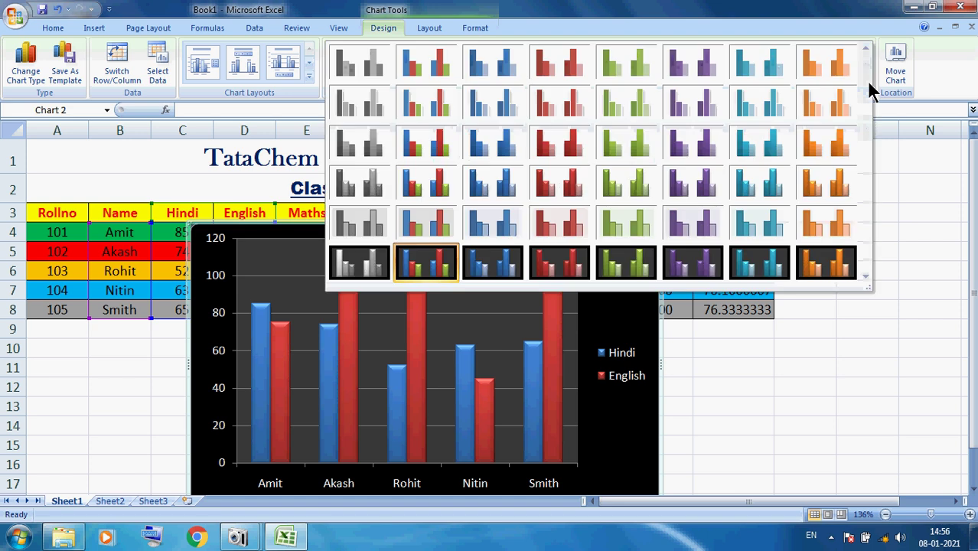
left_click(497, 156)
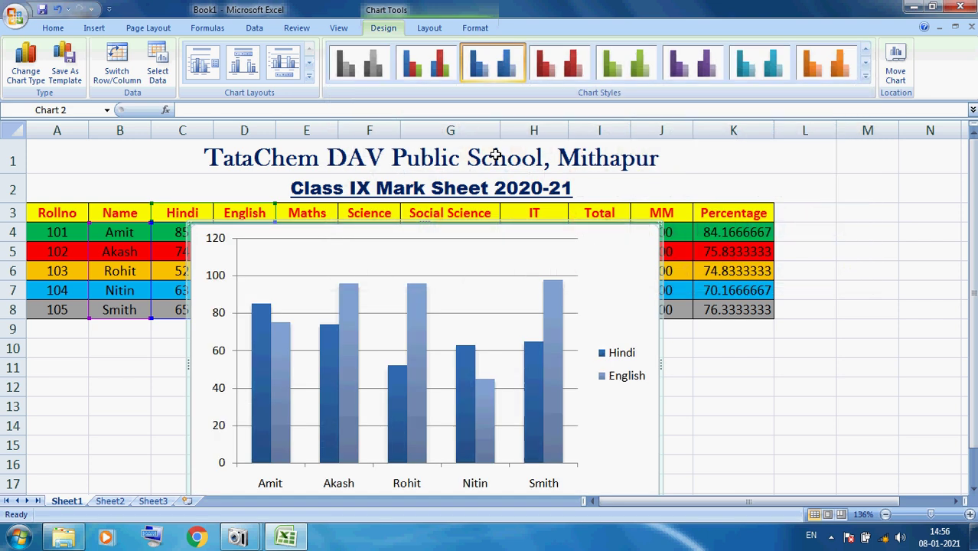
Move the blue Hindi and English chart down and left so that it starts at column B, row 7
left_click(436, 303)
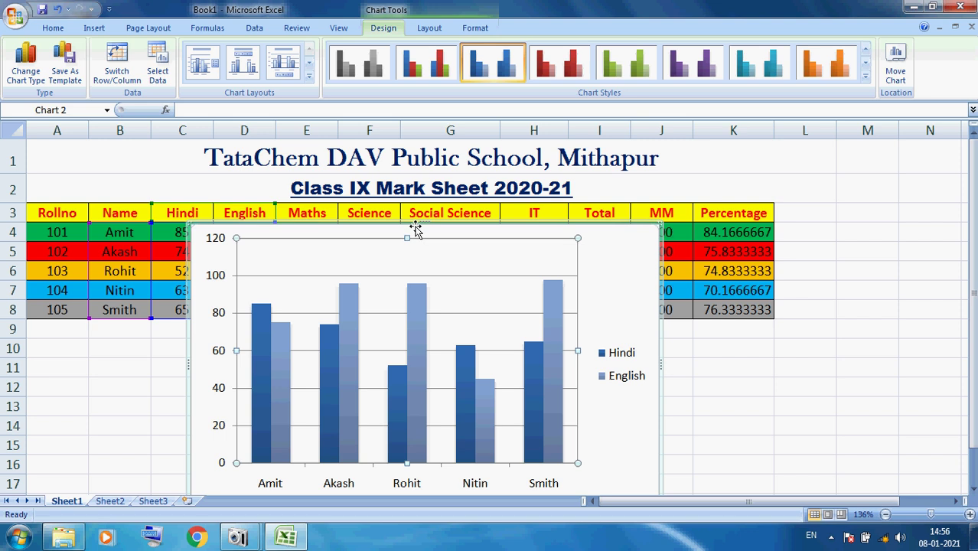
left_click_drag(415, 232, 304, 295)
left_click(634, 368)
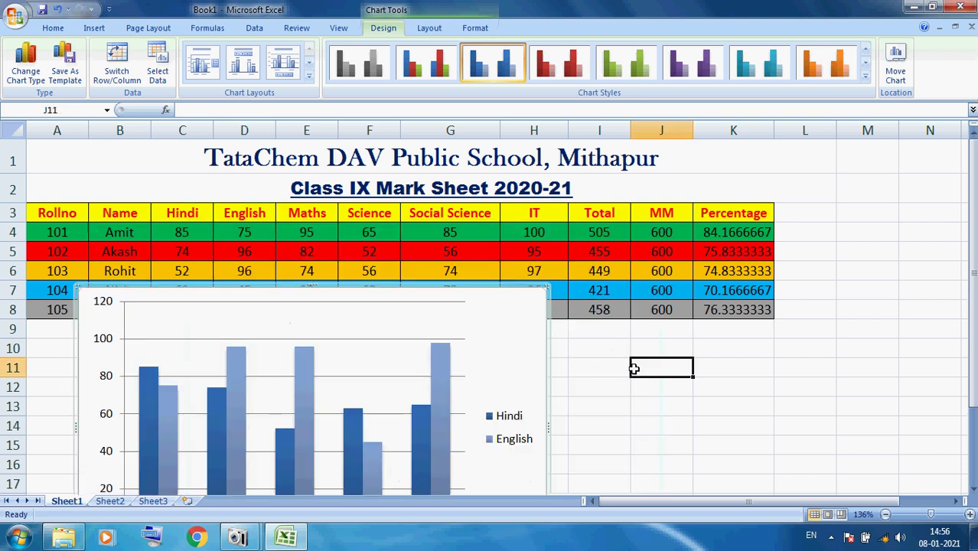
Delete the Hindi and English column chart from the sheet
left_click(406, 295)
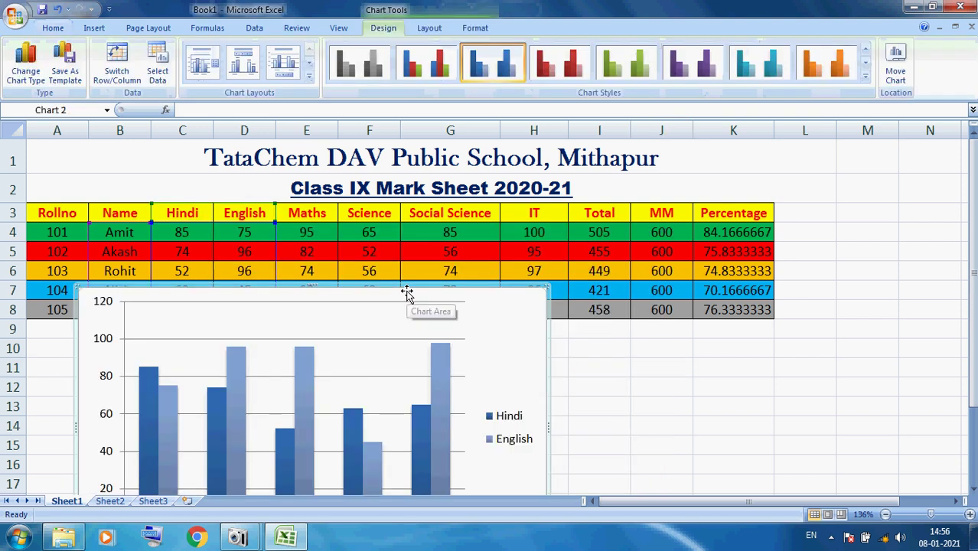
key("Delete")
left_click(223, 485)
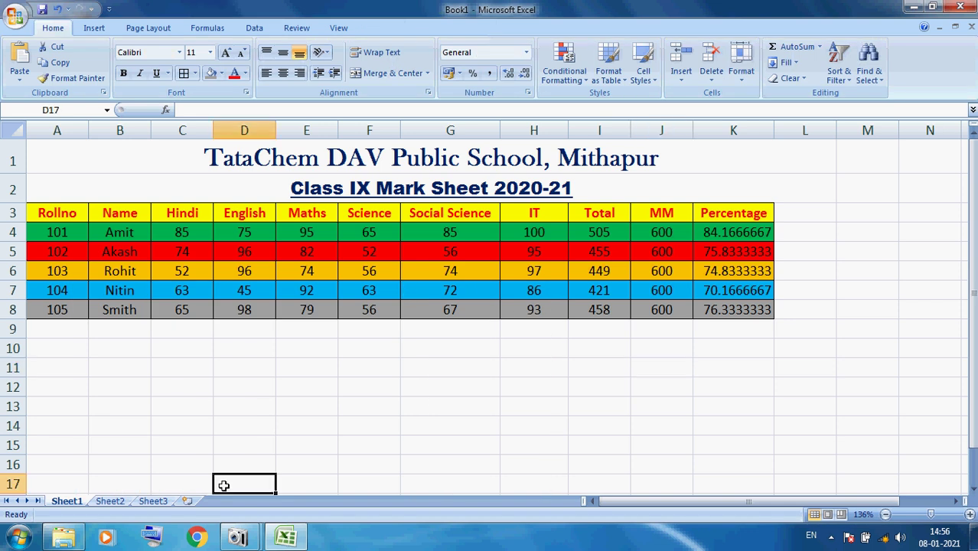
Insert a 3-D clustered column chart of the Hindi, English and Maths marks from B3:E8
left_click_drag(123, 212, 304, 307)
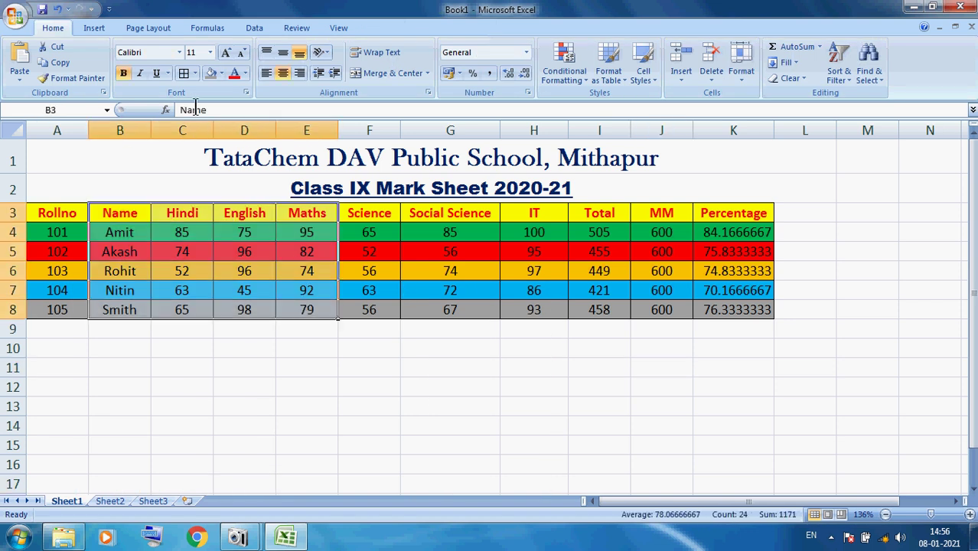
left_click(93, 28)
left_click(233, 81)
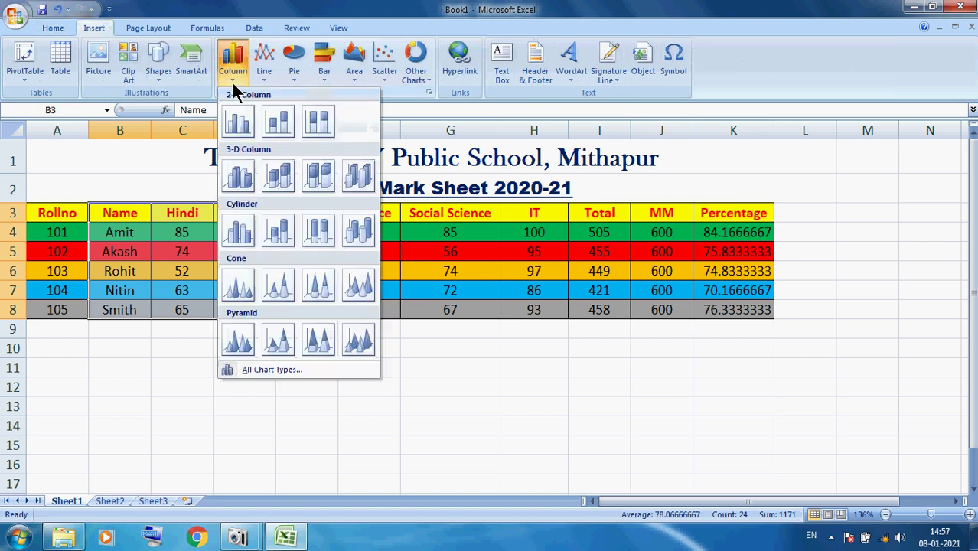
left_click(239, 177)
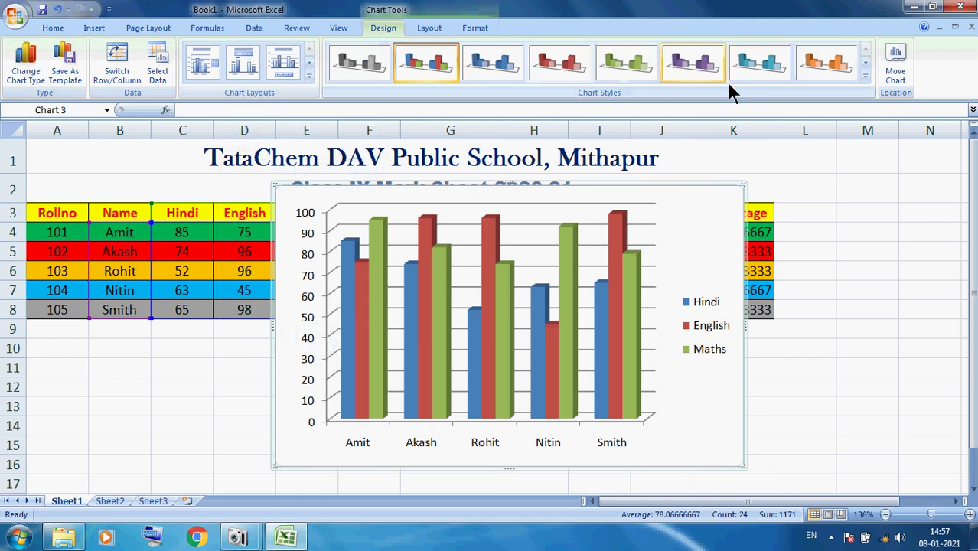
Give the 3-D chart the black-background multicolour style and place it directly below the mark table, starting at row 9
left_click(864, 76)
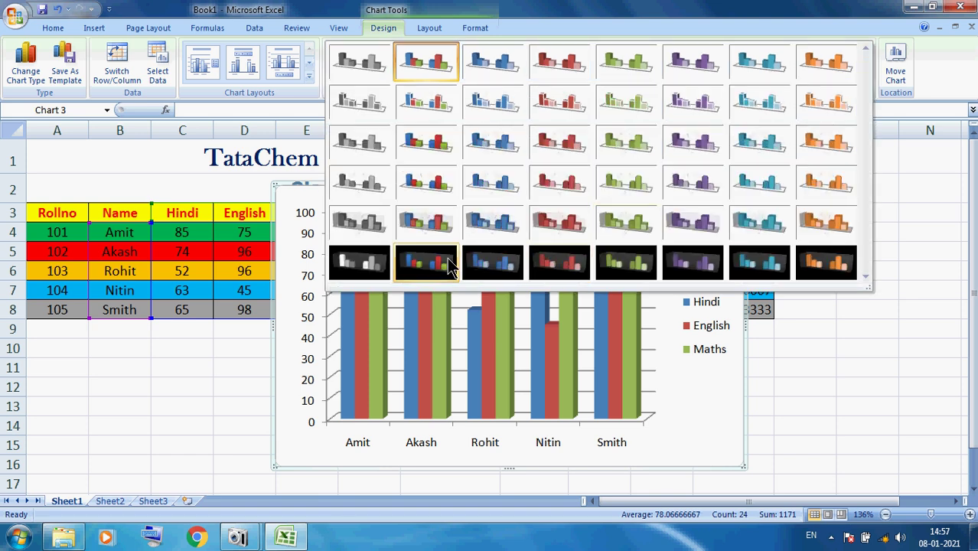
left_click(429, 264)
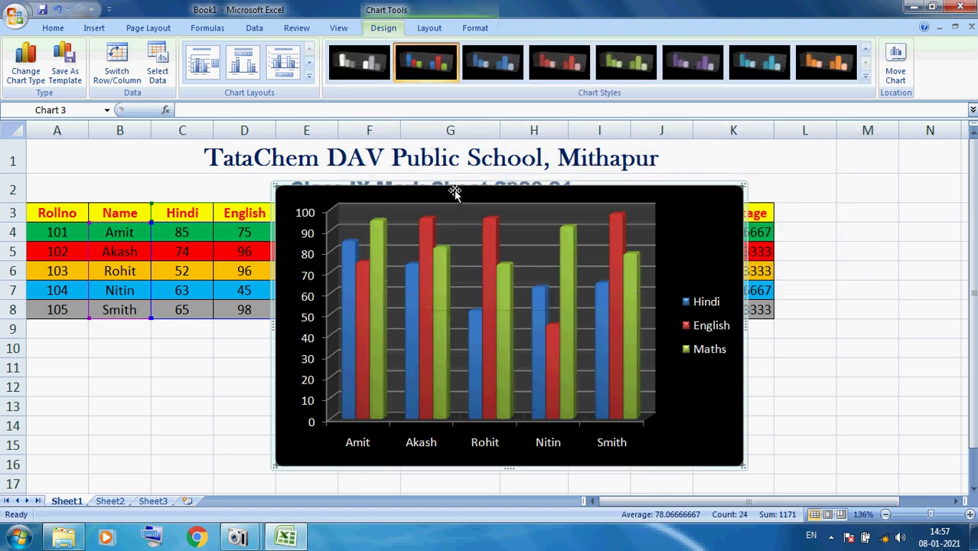
left_click_drag(432, 227, 400, 346)
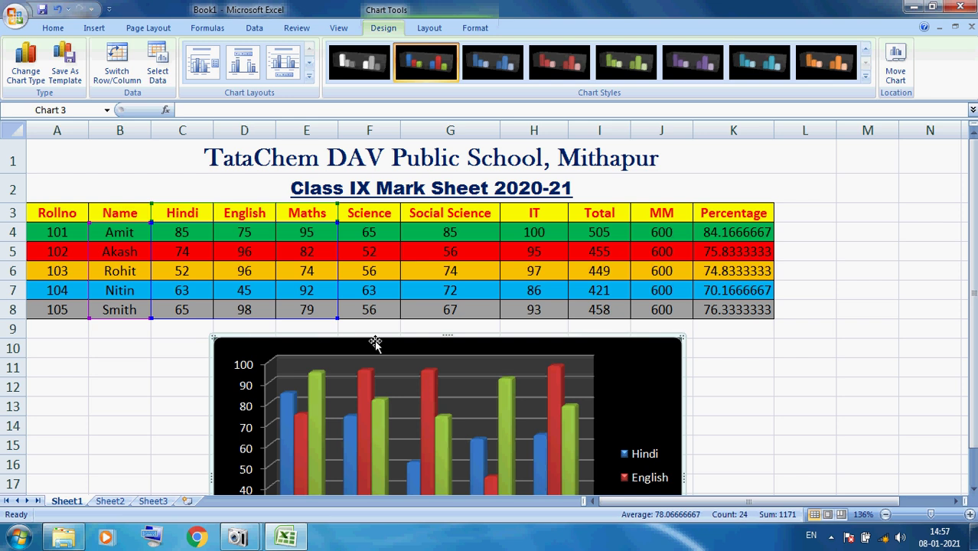
left_click_drag(375, 343, 365, 323)
left_click(705, 397)
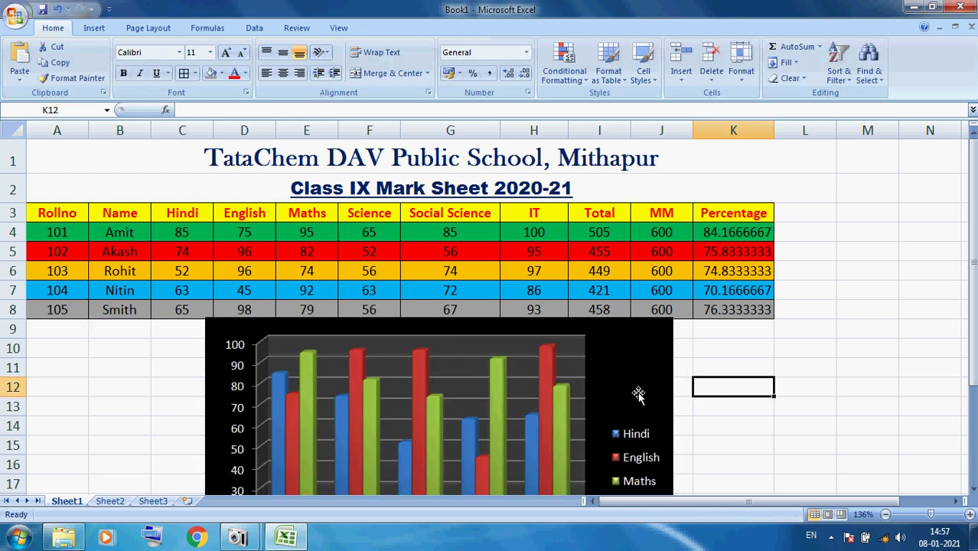
Review the finished sheet: the school title, subtitle, student marks, Total and Percentage columns, and the 3-D chart
left_click(317, 160)
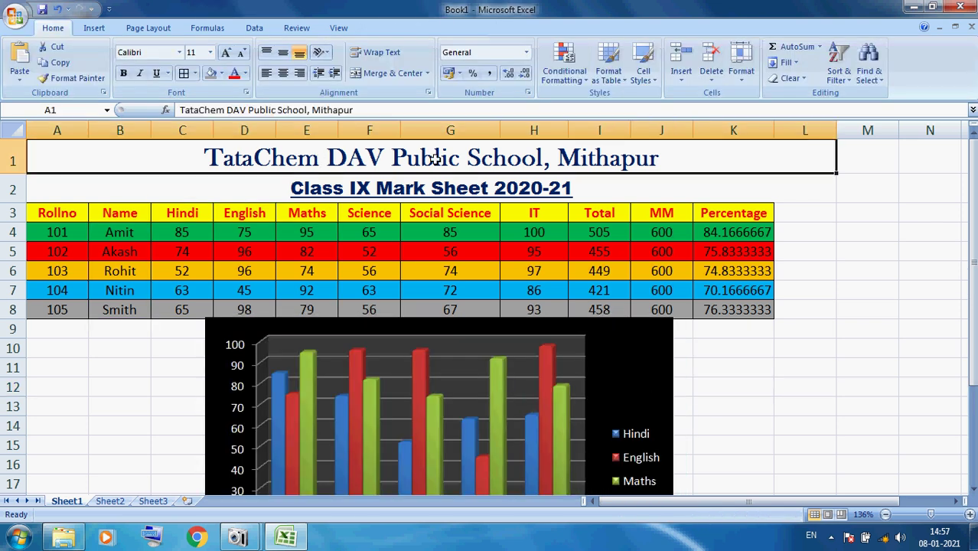
left_click(388, 189)
left_click_drag(61, 214, 536, 291)
left_click_drag(605, 214, 598, 288)
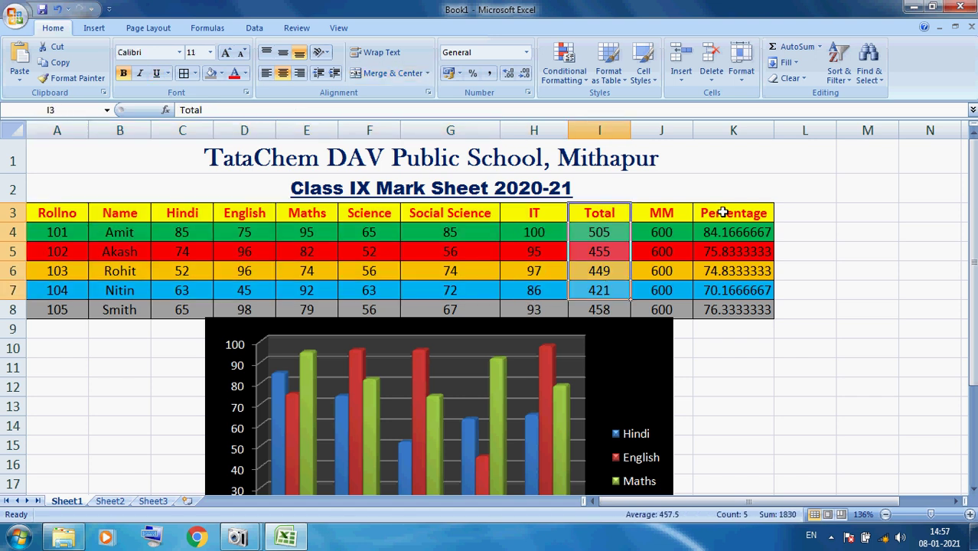
left_click_drag(723, 213, 735, 309)
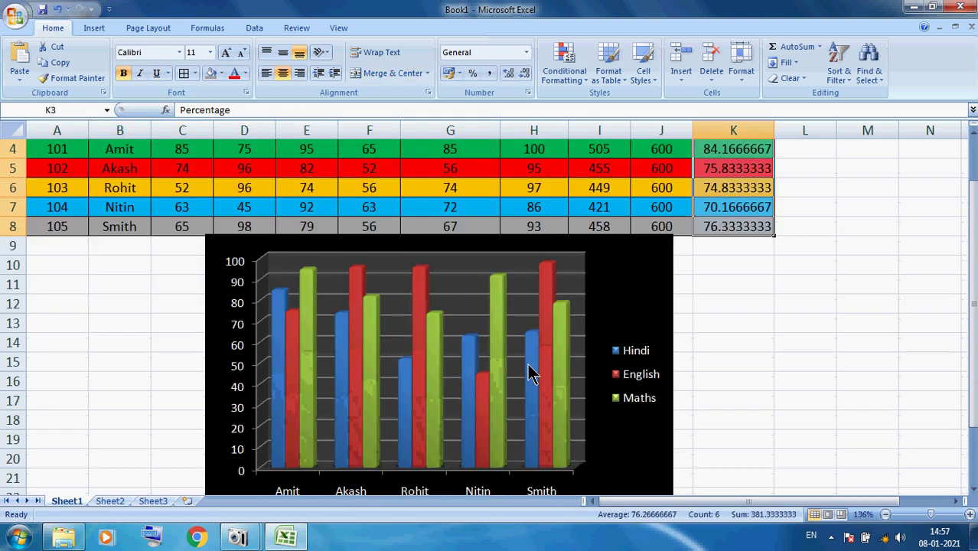
scroll(531, 371, "down", 1)
left_click(739, 349)
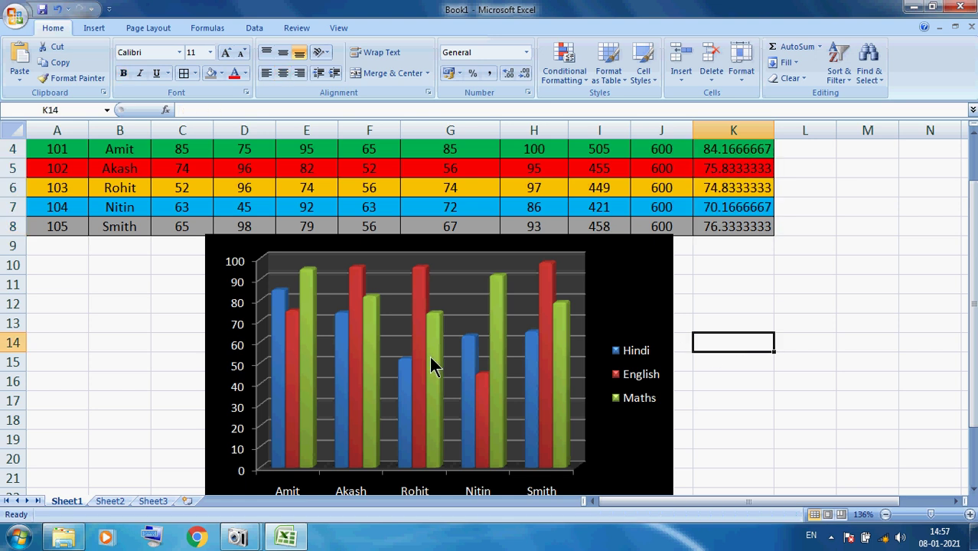
scroll(429, 356, "up", 1)
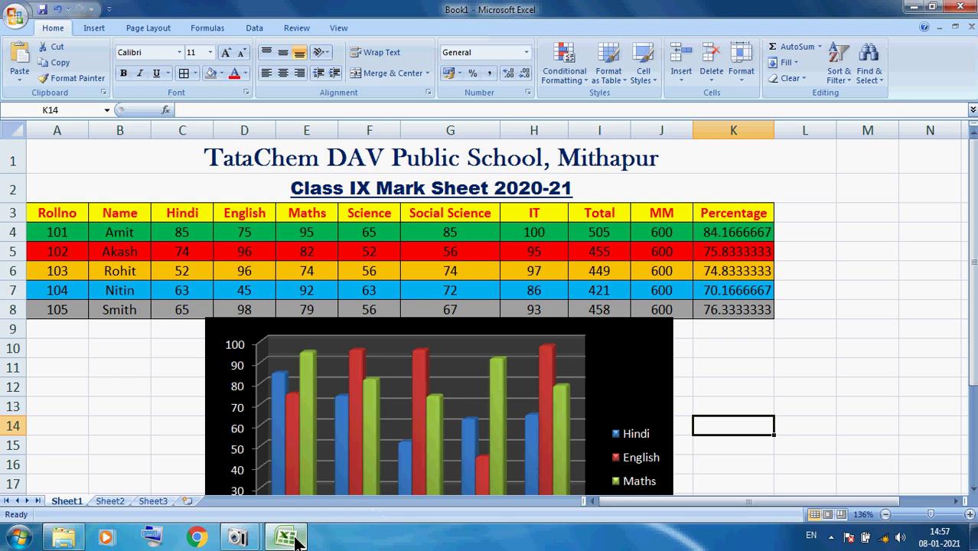
mouse_move(286, 537)
mouse_move(238, 538)
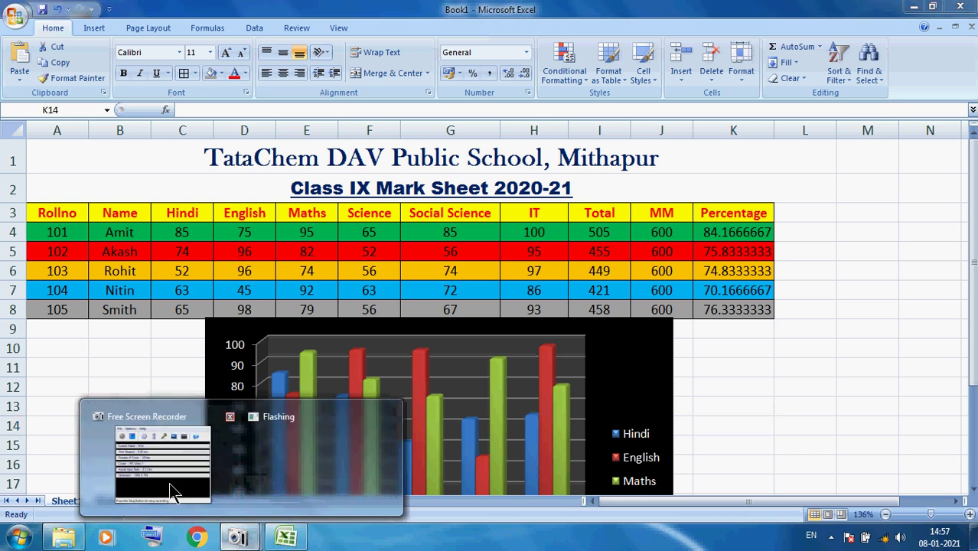